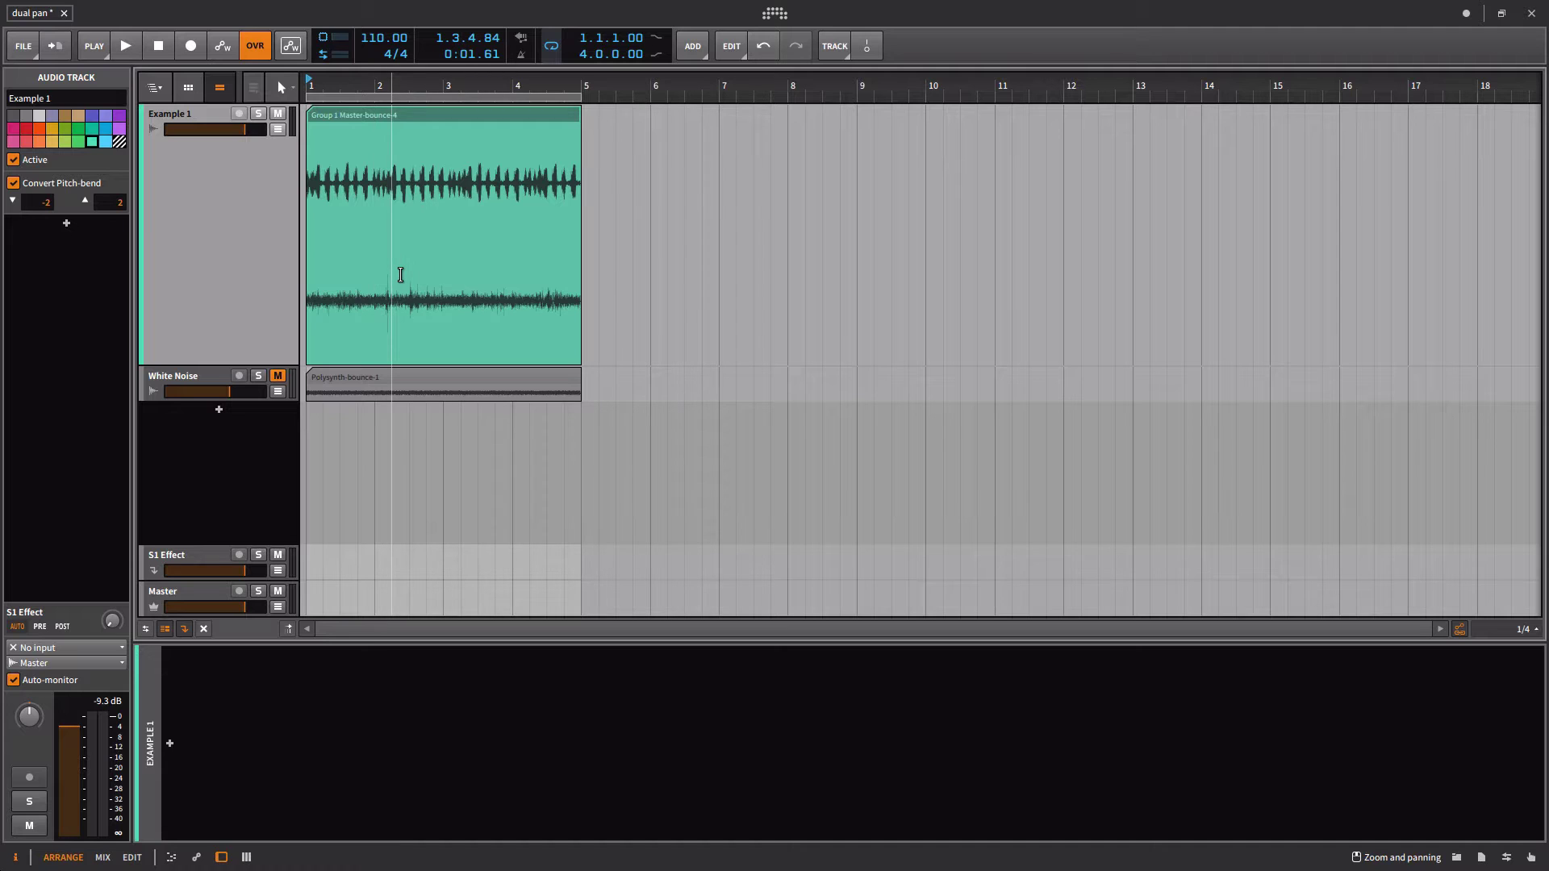
Briefly play the Example 1 bounce in the 'dual pan' project, then stop it.
key("space")
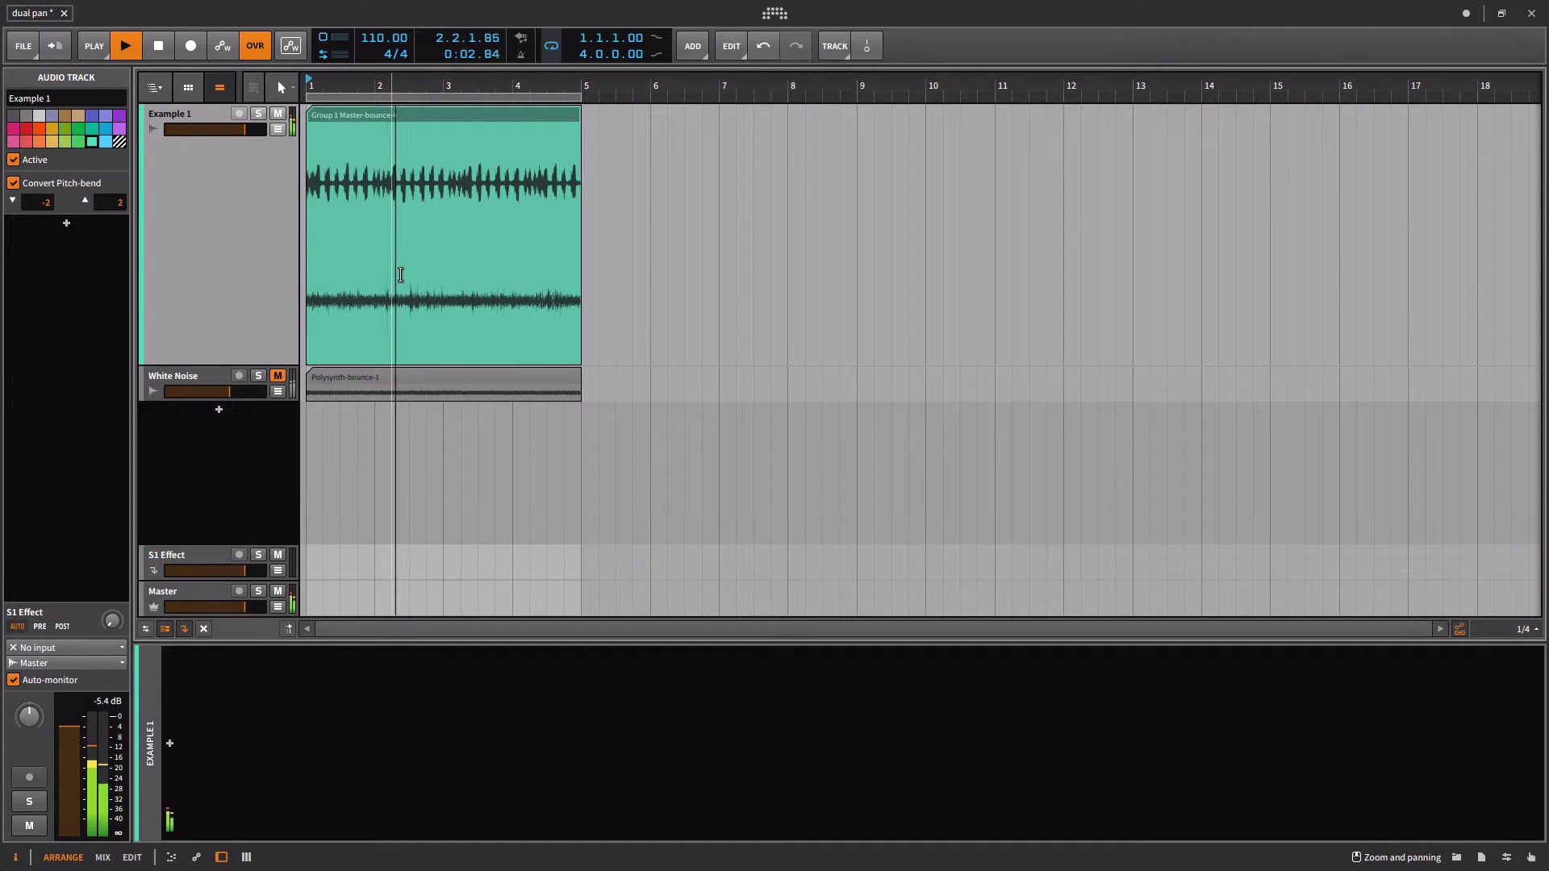
key("space")
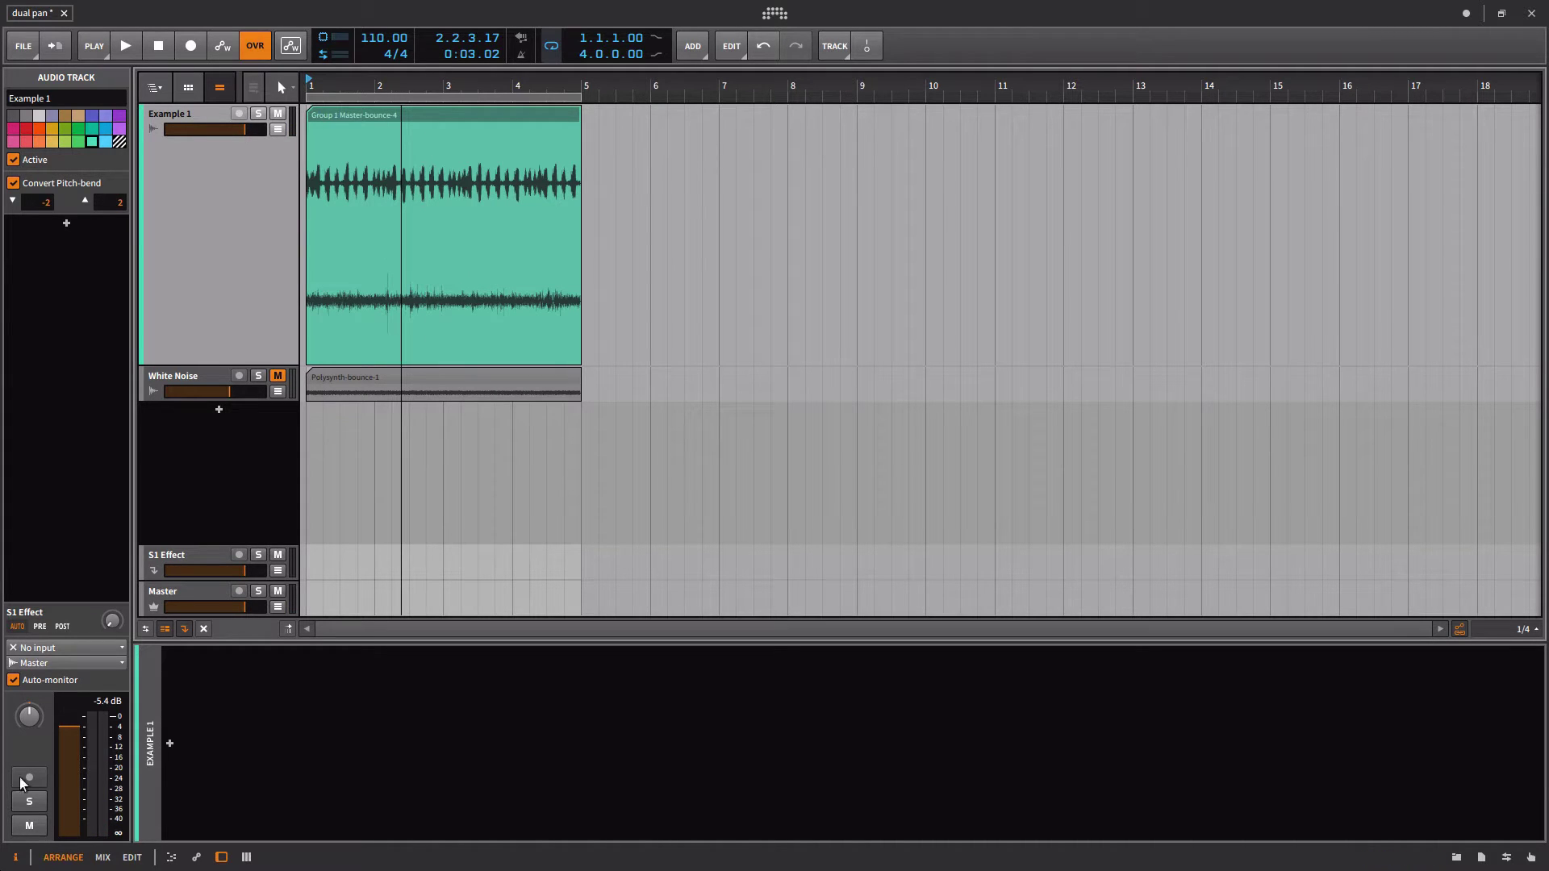
Pan the Example 1 track slightly right and play the bounce to hear the change.
left_click_drag(37, 719, 37, 708)
mouse_move(37, 719)
left_mouse_down()
mouse_move(32, 676)
mouse_move(33, 772)
mouse_move(32, 723)
left_mouse_up()
key("space")
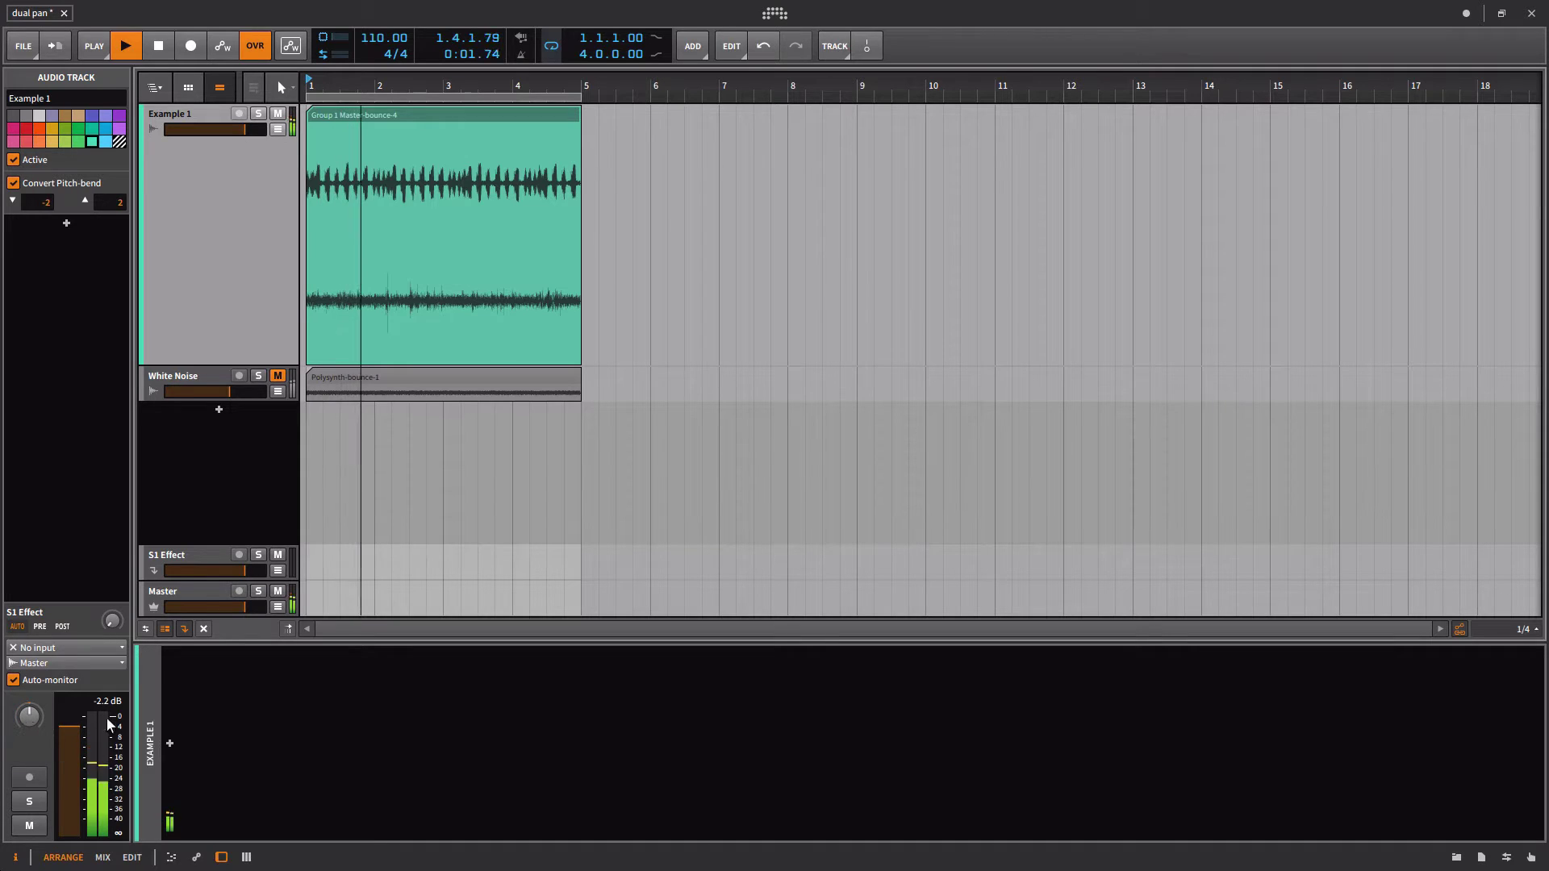
key("space")
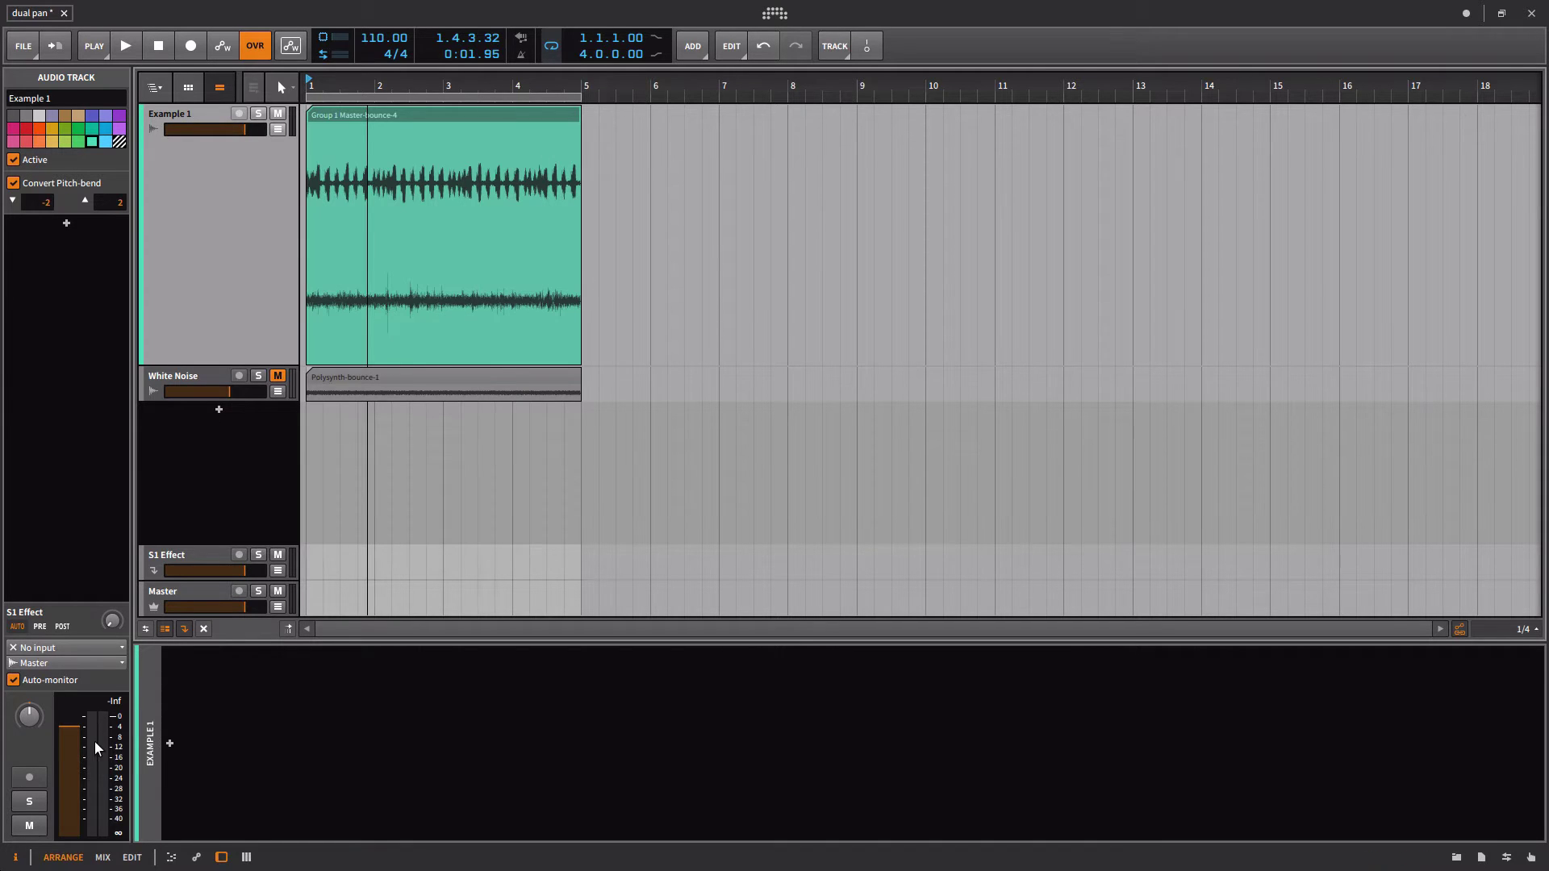
Replay the bounce, then pan the track fully right and listen again.
key("space")
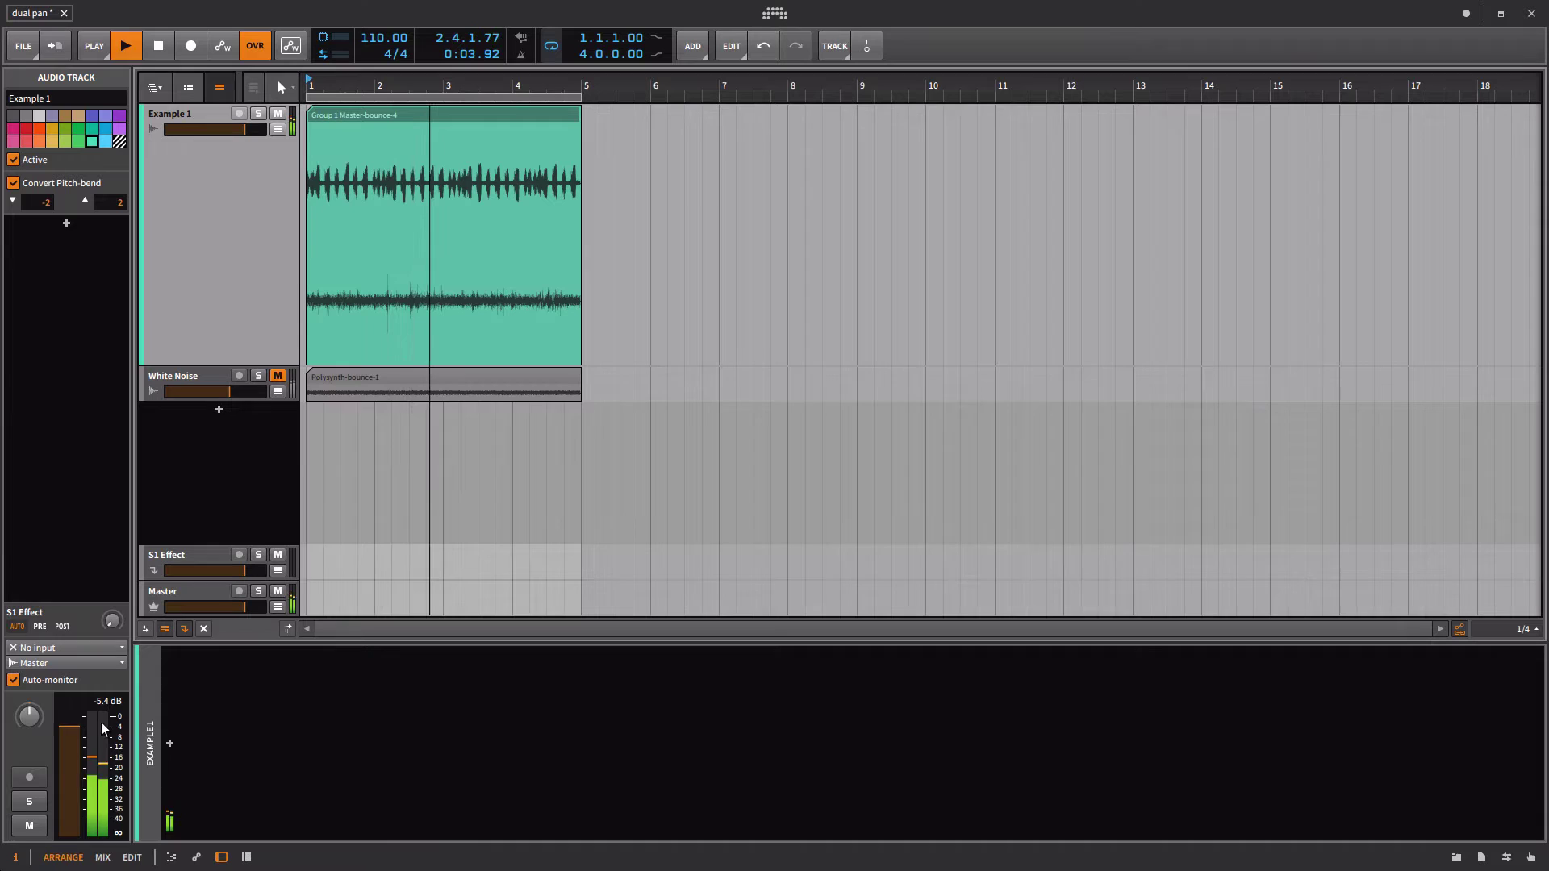
key("space")
mouse_move(32, 724)
left_mouse_down()
mouse_move(32, 661)
mouse_move(42, 729)
left_mouse_up()
key("space")
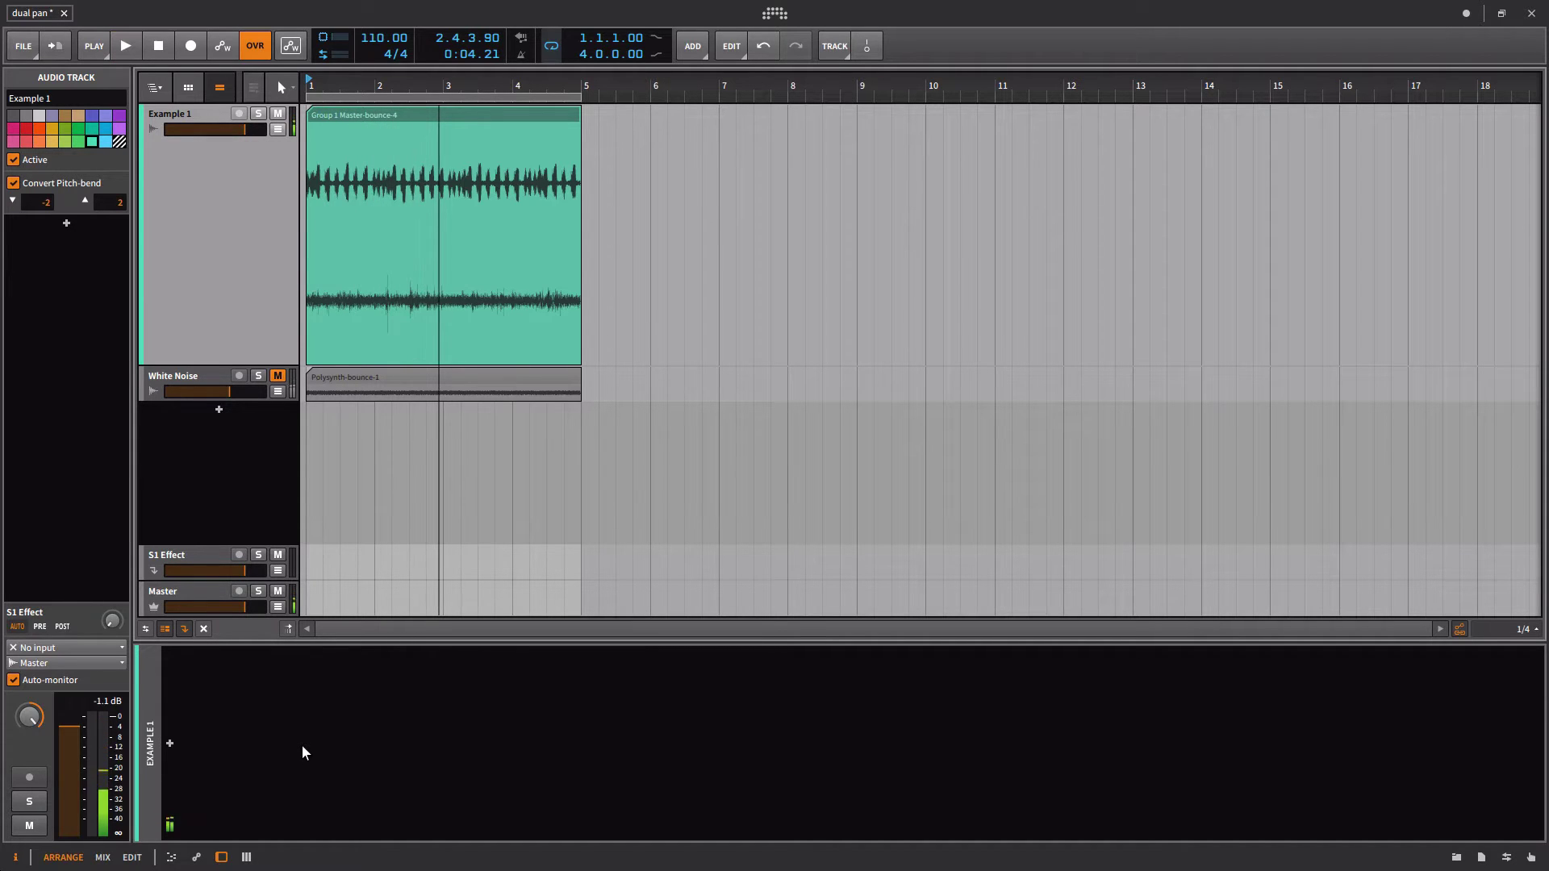
key("space")
Duplicate the Example 1 track with its clip, make the copy taller, and pan its clip hard right.
key("ctrl+d")
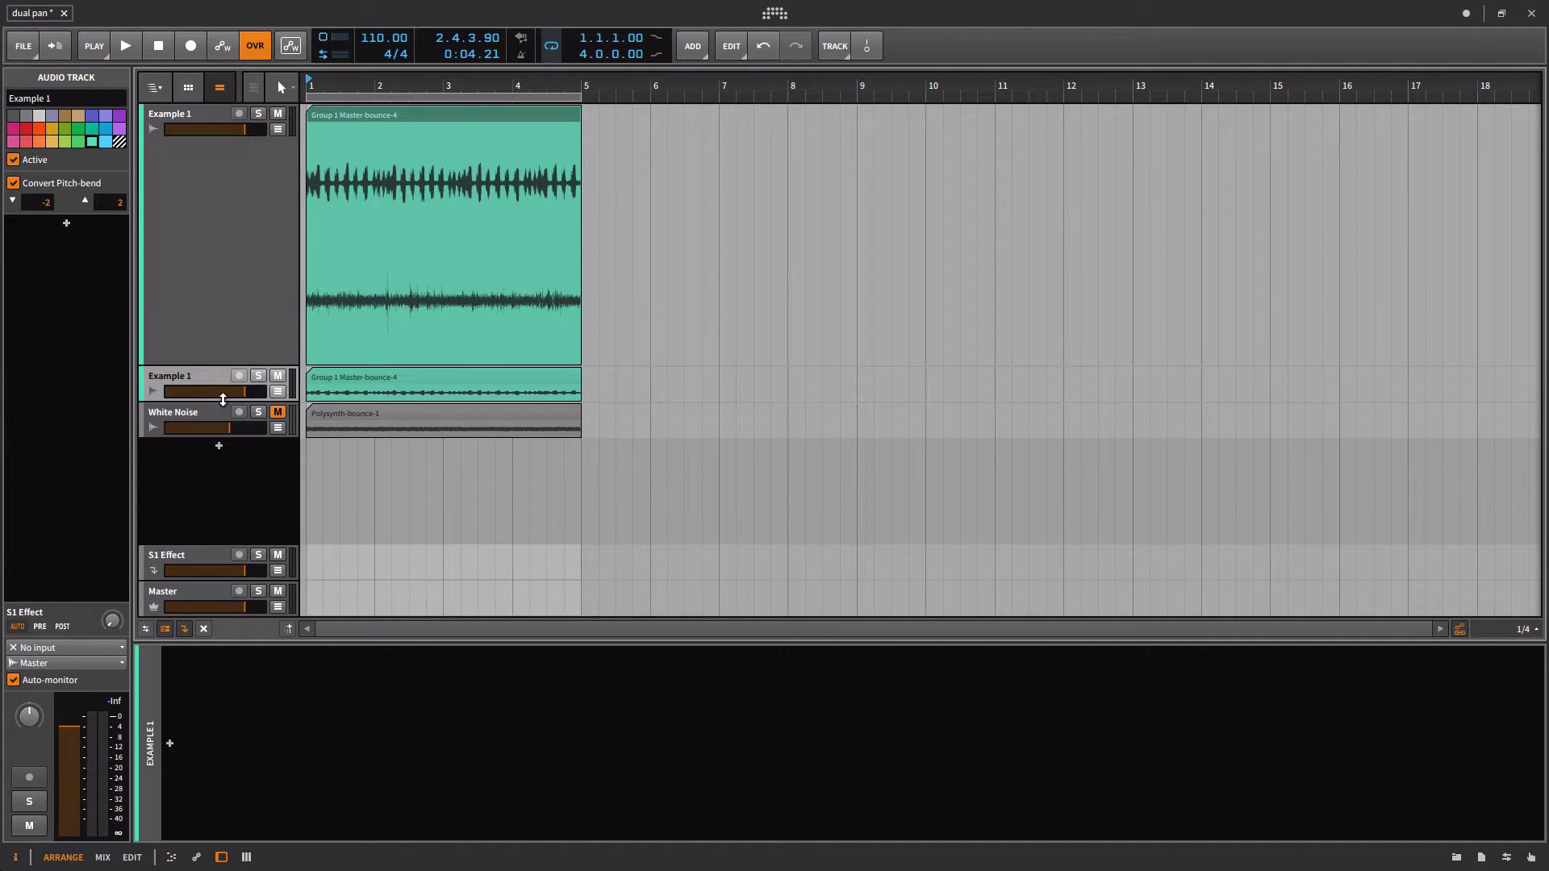
left_click_drag(222, 399, 222, 517)
left_click(407, 129)
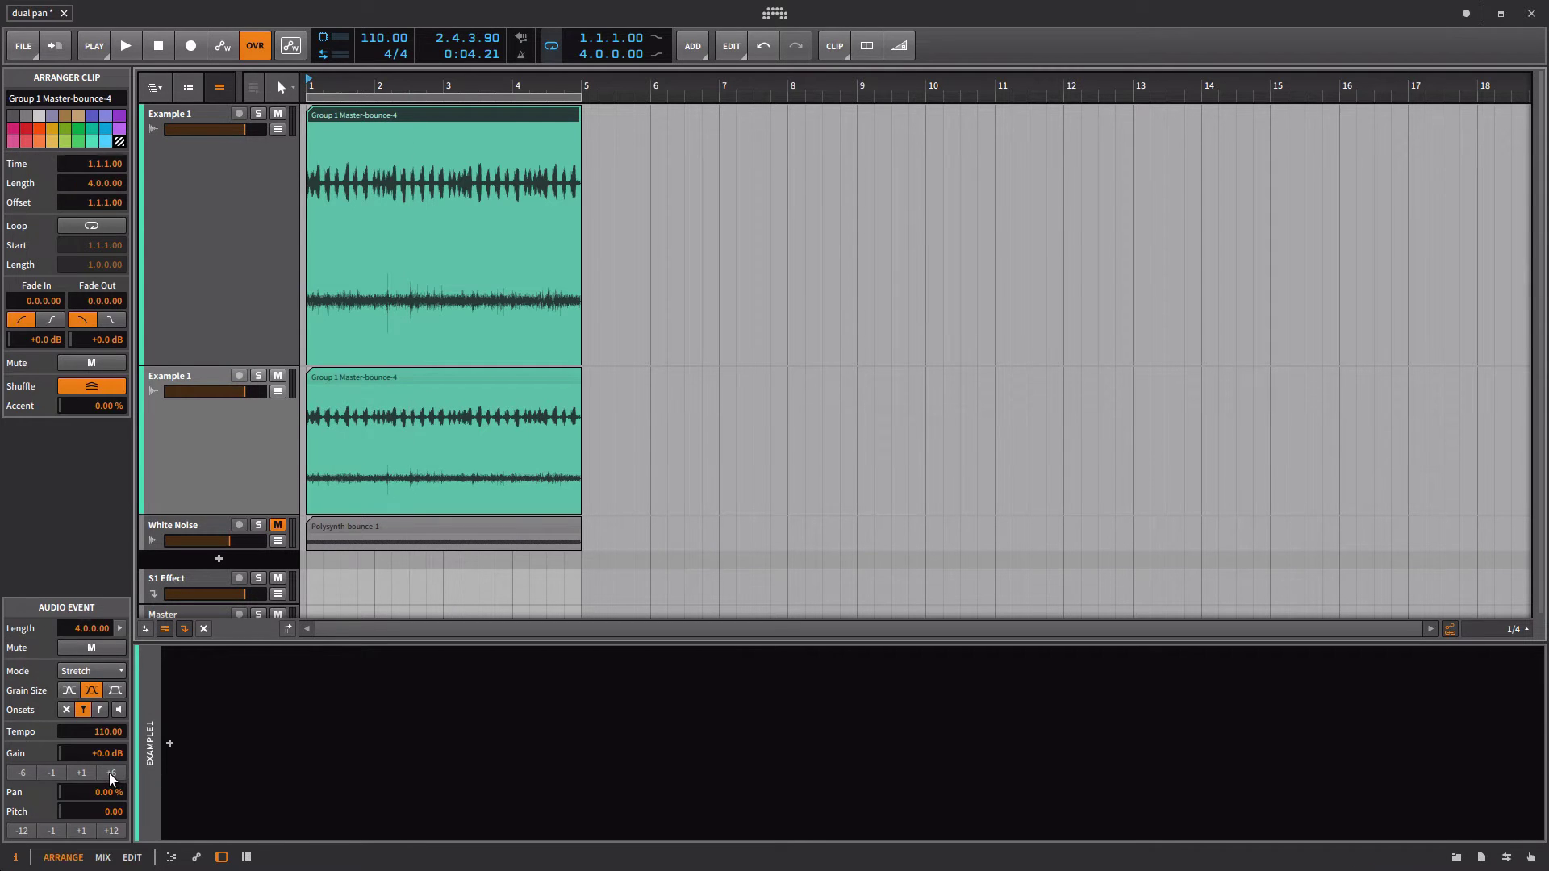
left_click_drag(100, 792, 100, 726)
Set the lower Group 1 Master-bounce-4 clip's audio event pan to -100%.
left_click(361, 374)
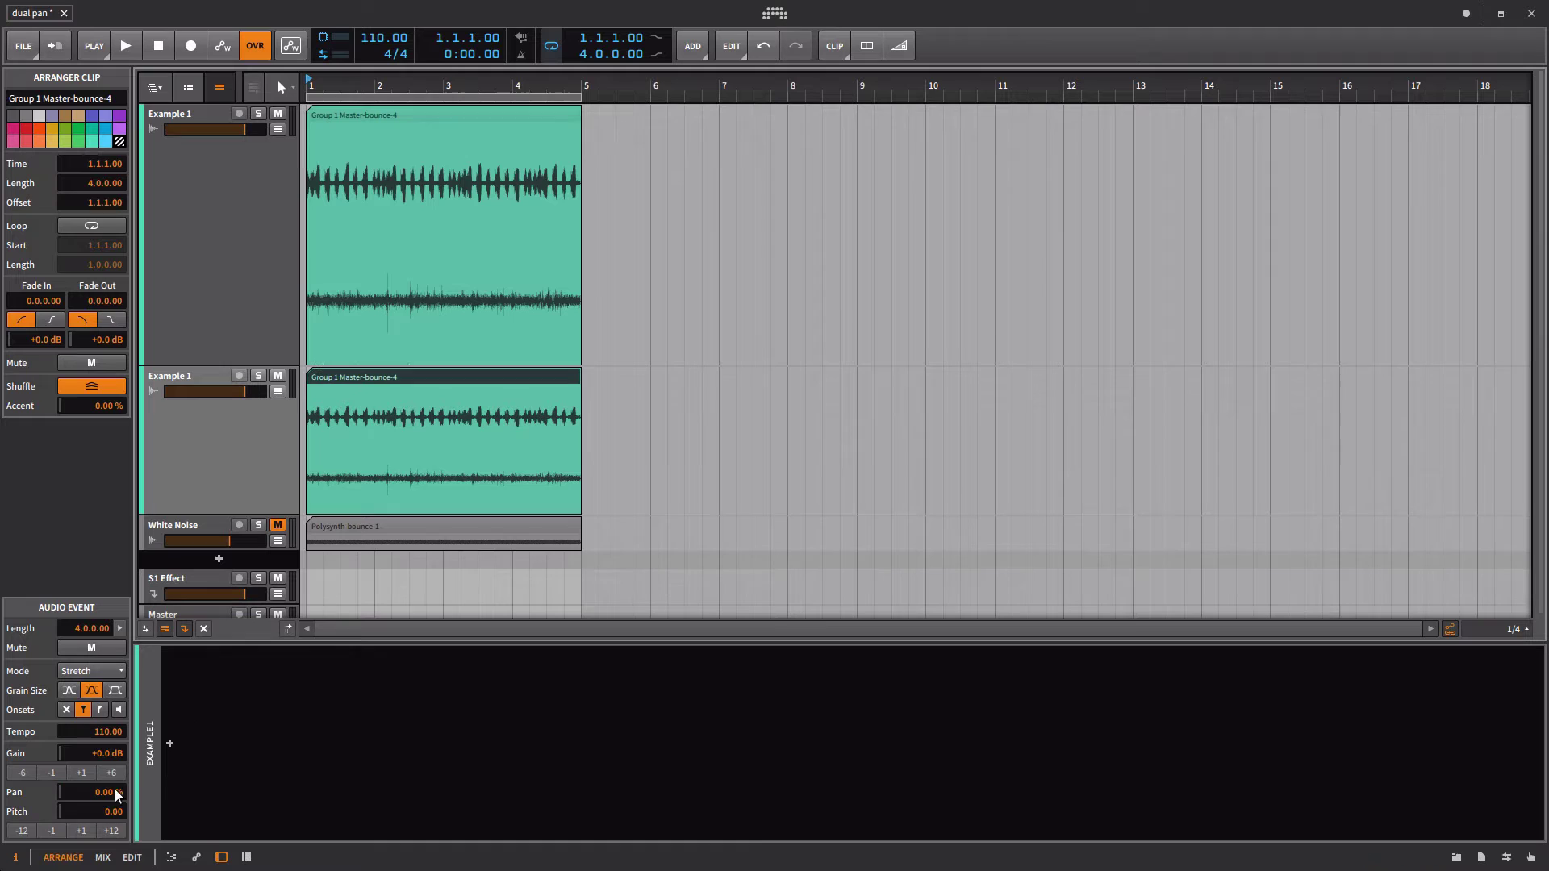
left_click_drag(94, 793, 94, 859)
left_click_drag(93, 793, 90, 789)
Select the Master track and play both oppositely panned clips to compare them.
scroll(198, 598, "down", 1)
left_click(192, 589)
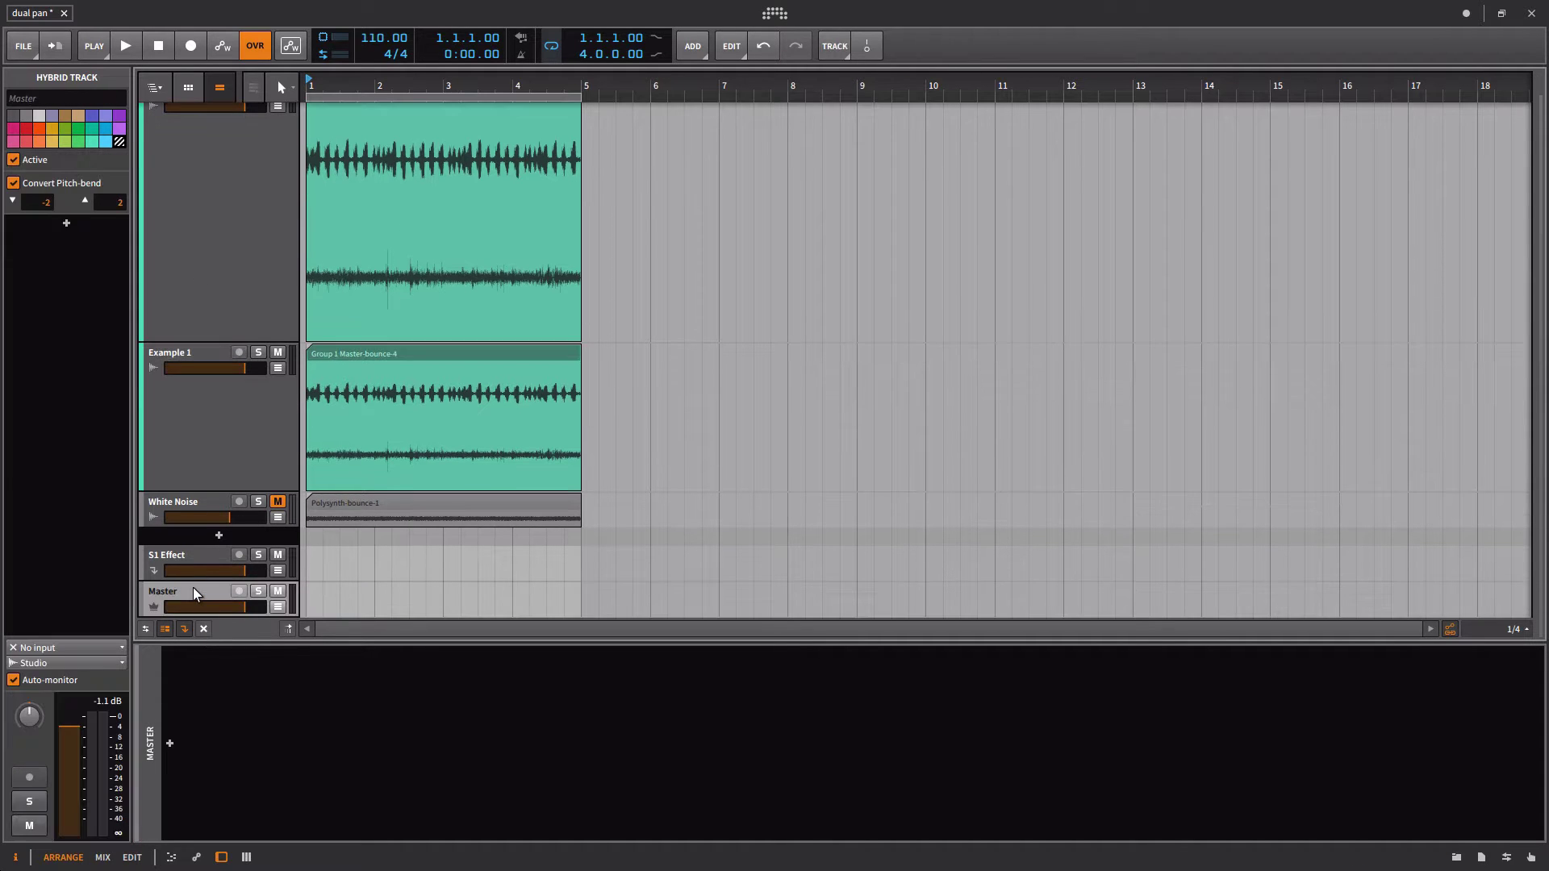
key("space")
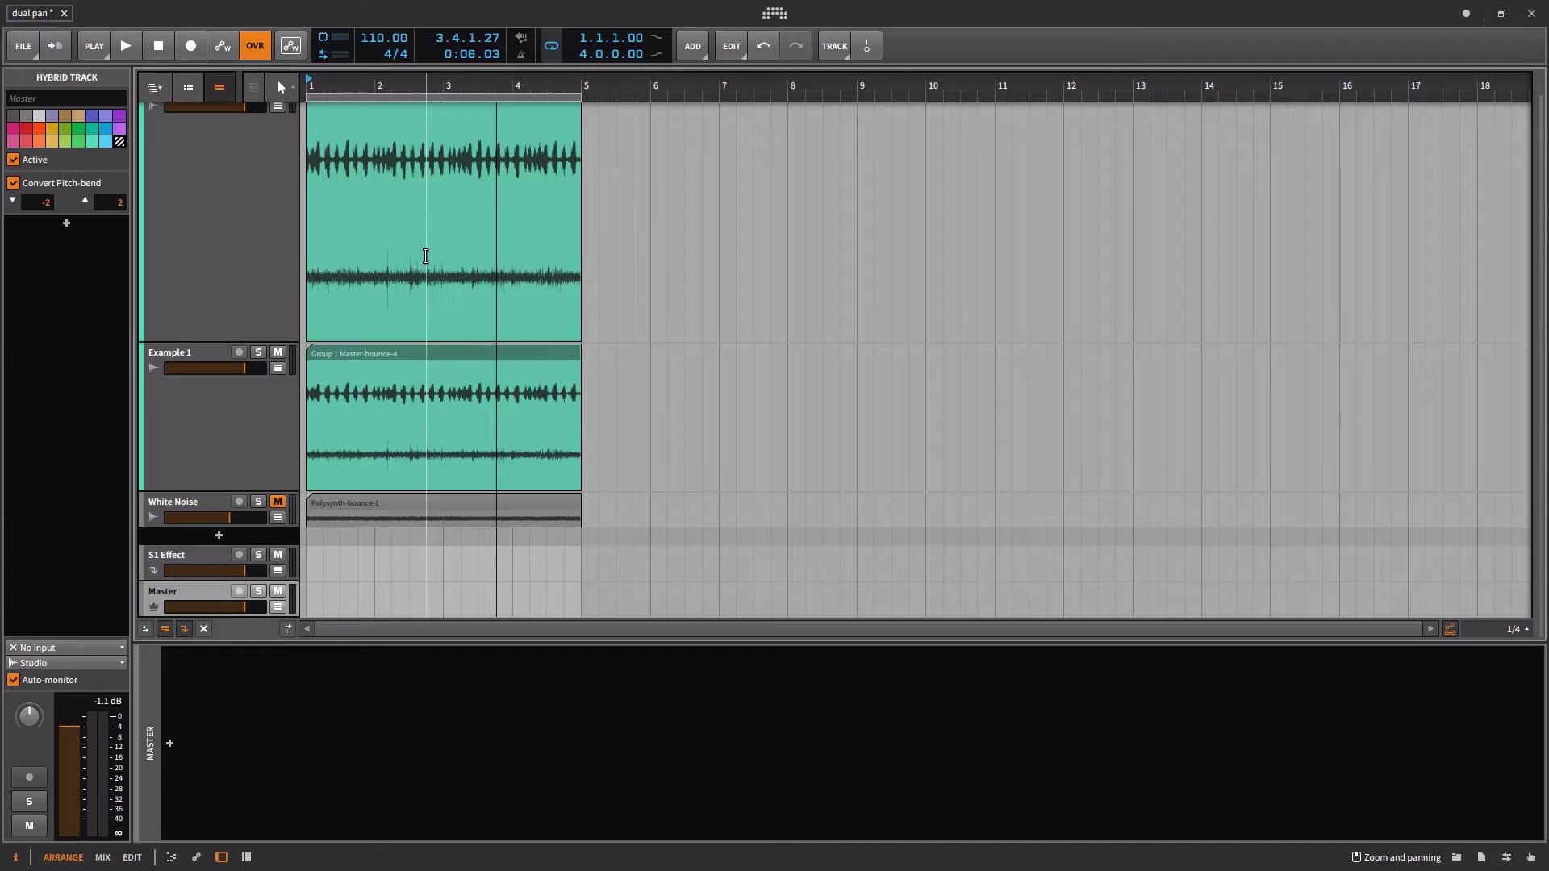
Lower both Group 1 Master-bounce-4 clips' gain to -7.5 dB and audition them.
left_click(413, 348)
scroll(413, 345, "up", 1)
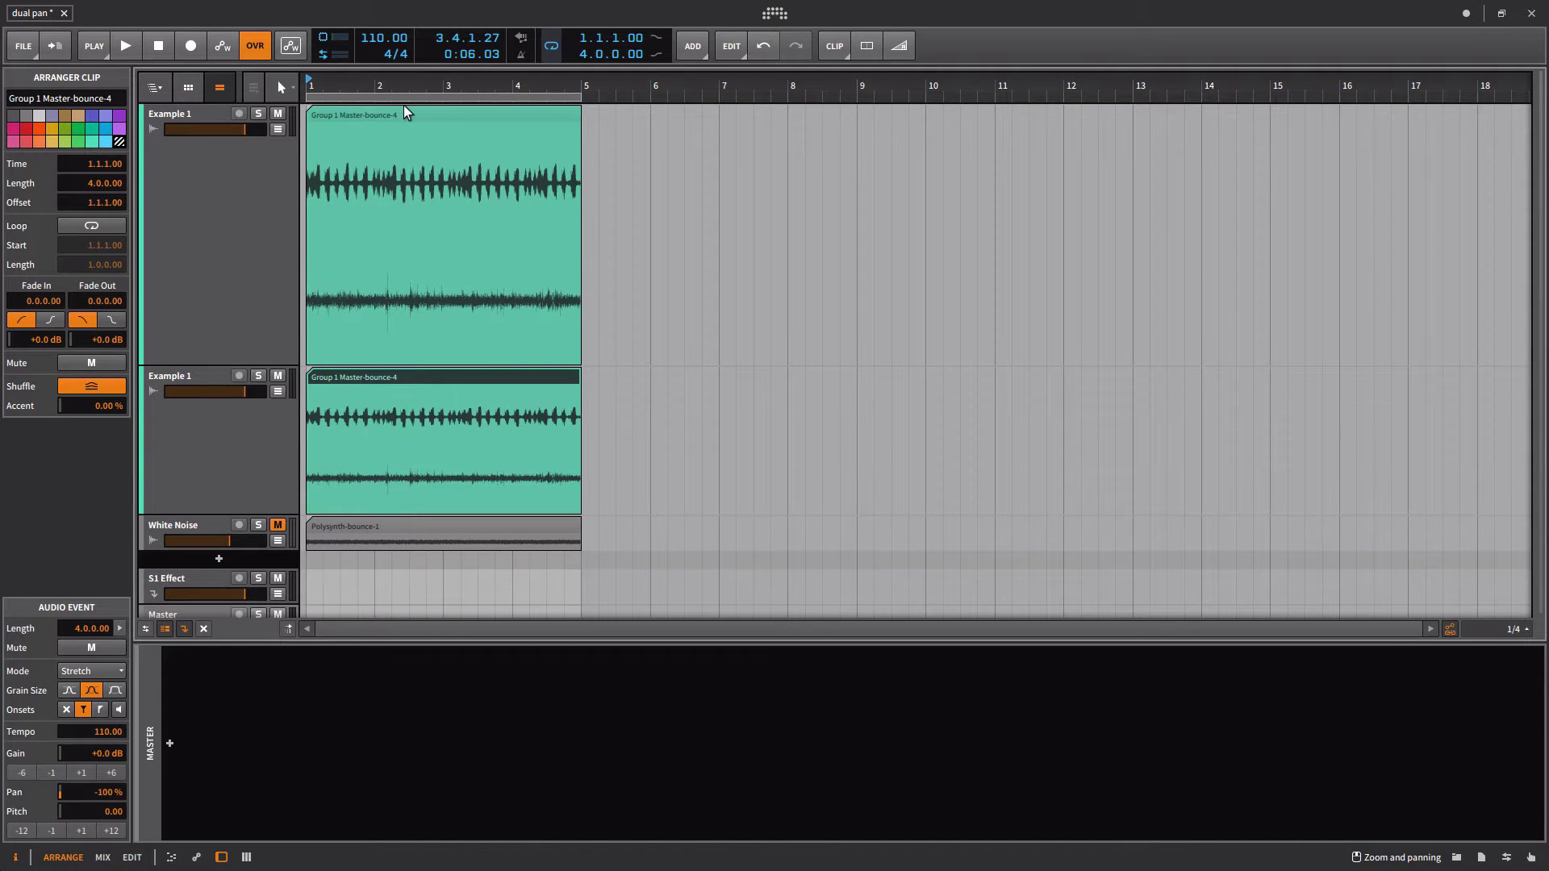
left_click(397, 115, "shift")
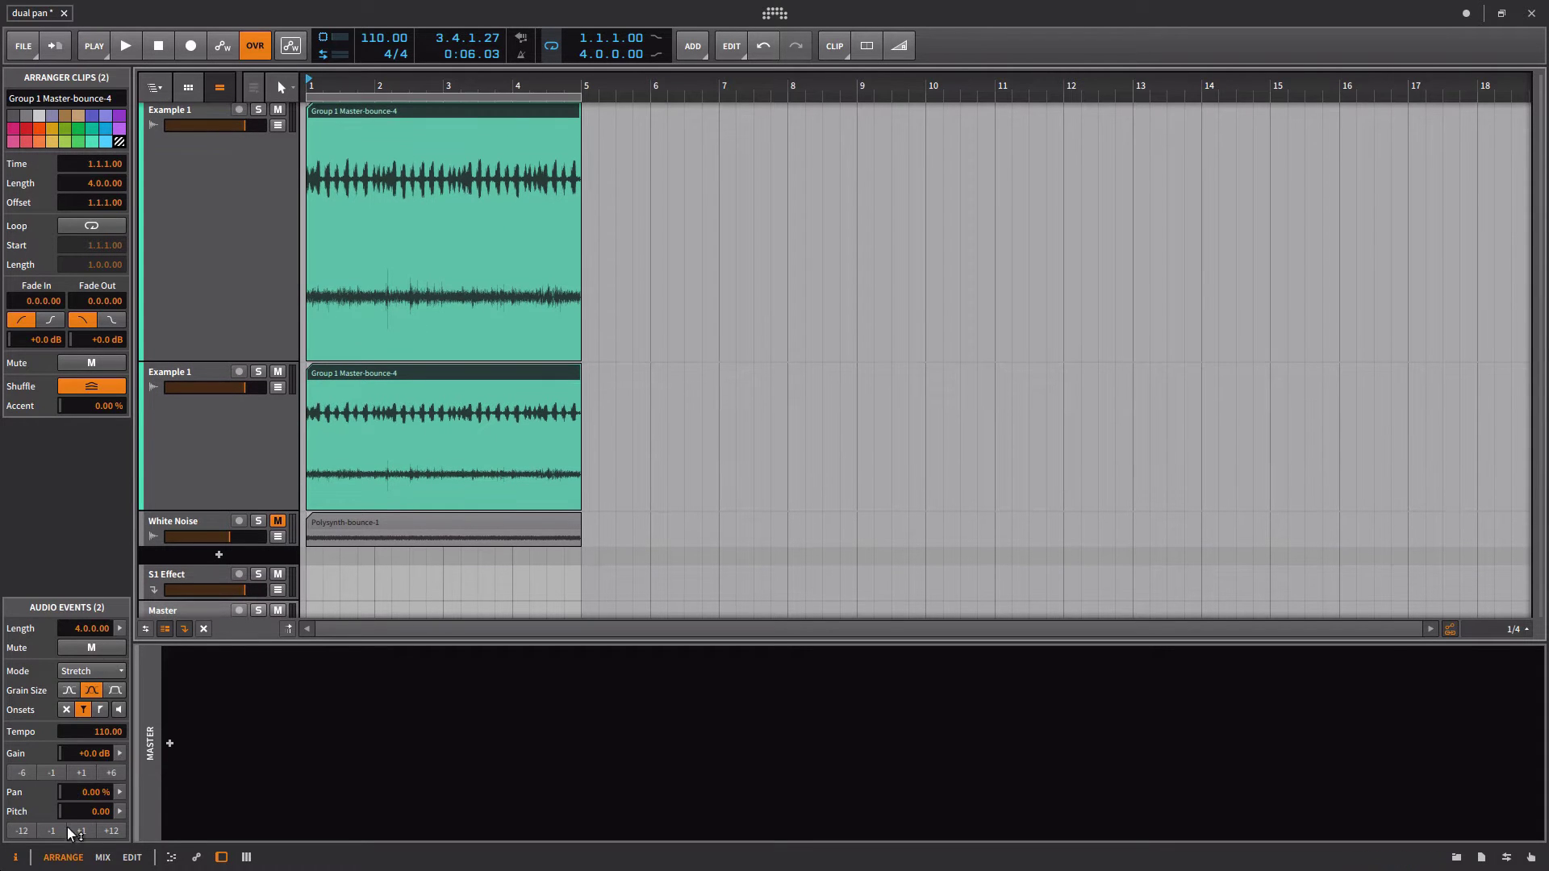
left_click_drag(80, 763, 81, 799)
key("space")
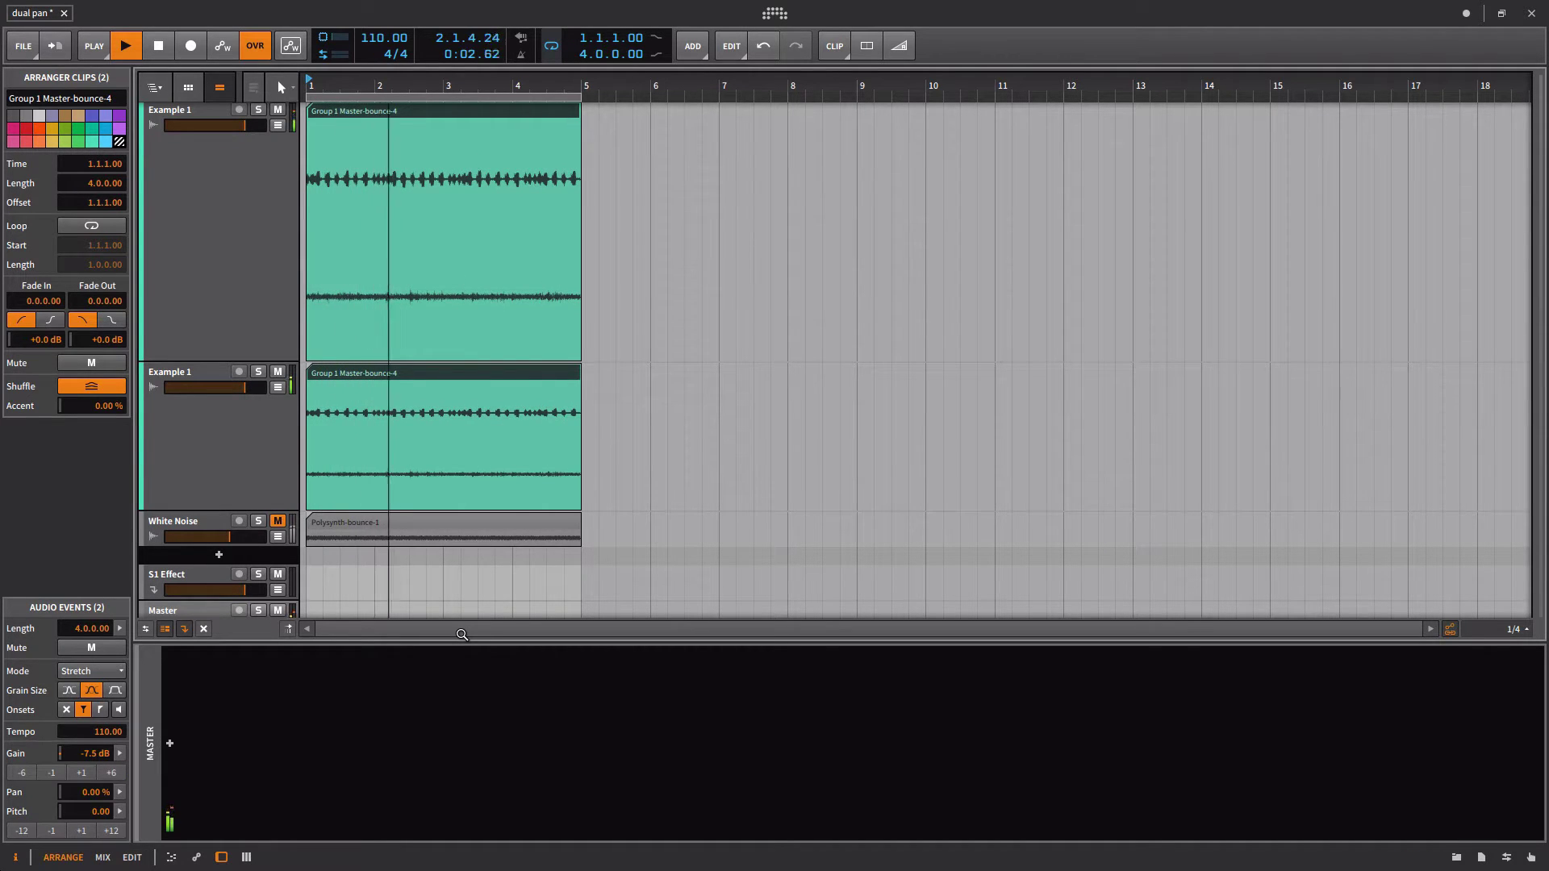
key("space")
Sweep the top Example 1 track's pan while the bounce plays from bar 1, then stop.
scroll(404, 395, "up", 1)
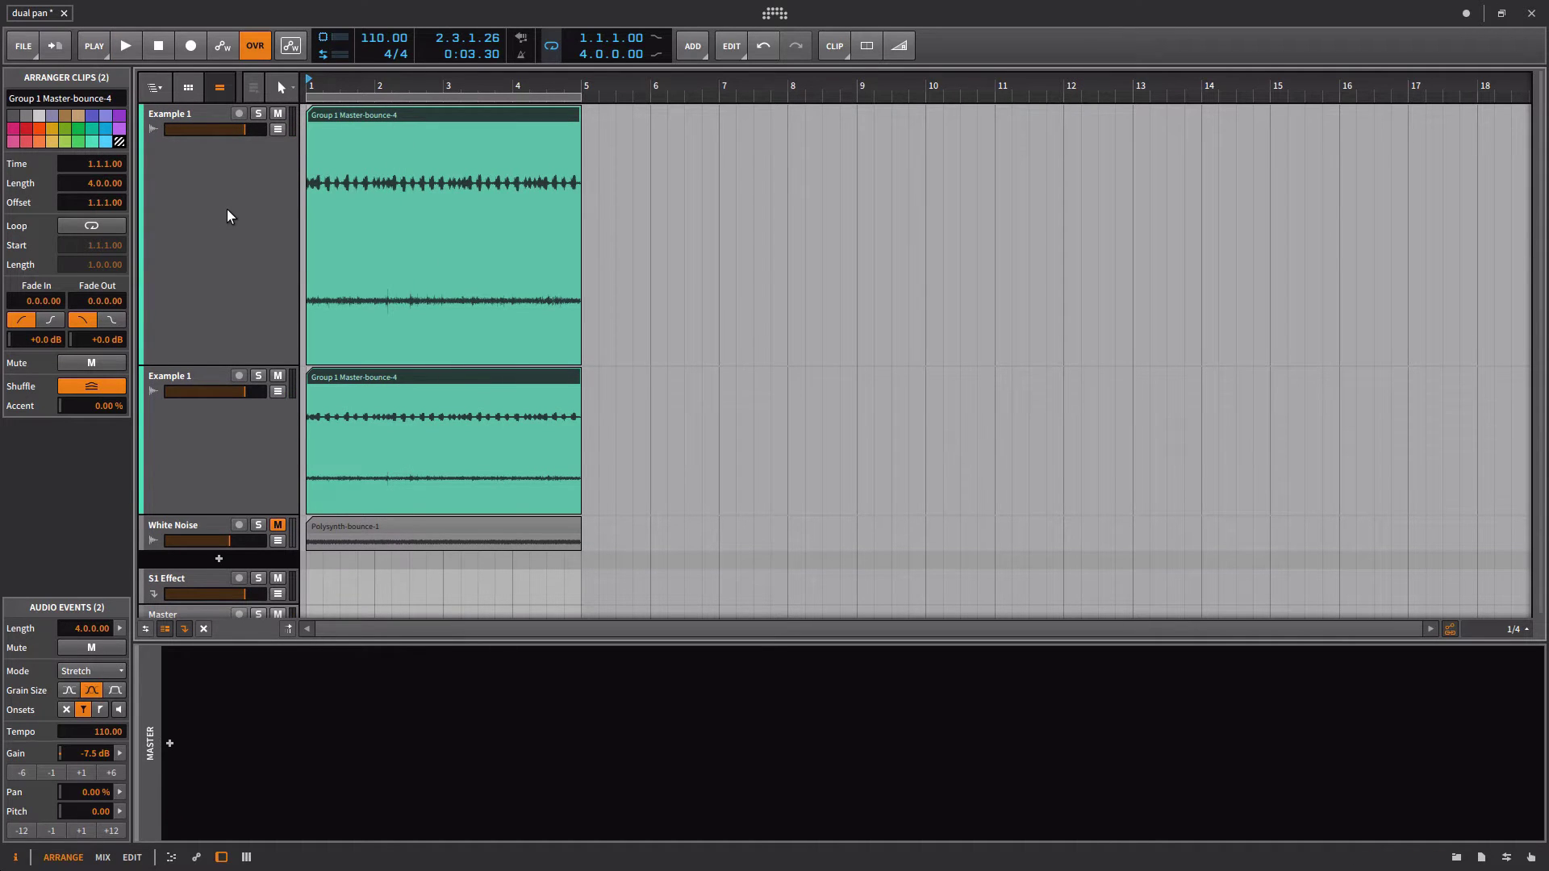
left_click(194, 114)
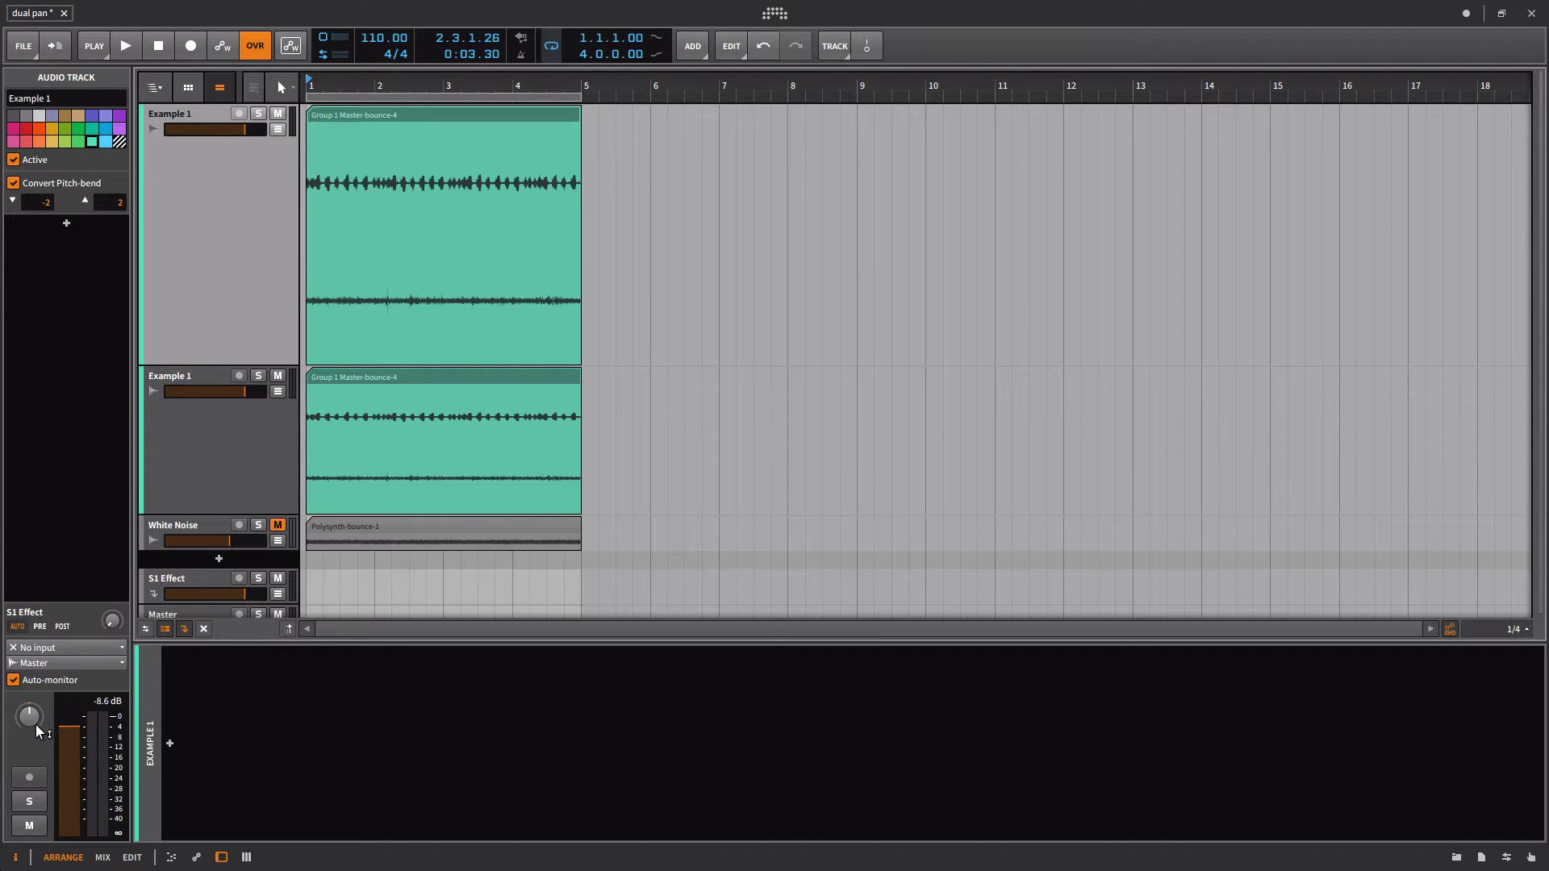
key("space")
left_click_drag(35, 724, 35, 776)
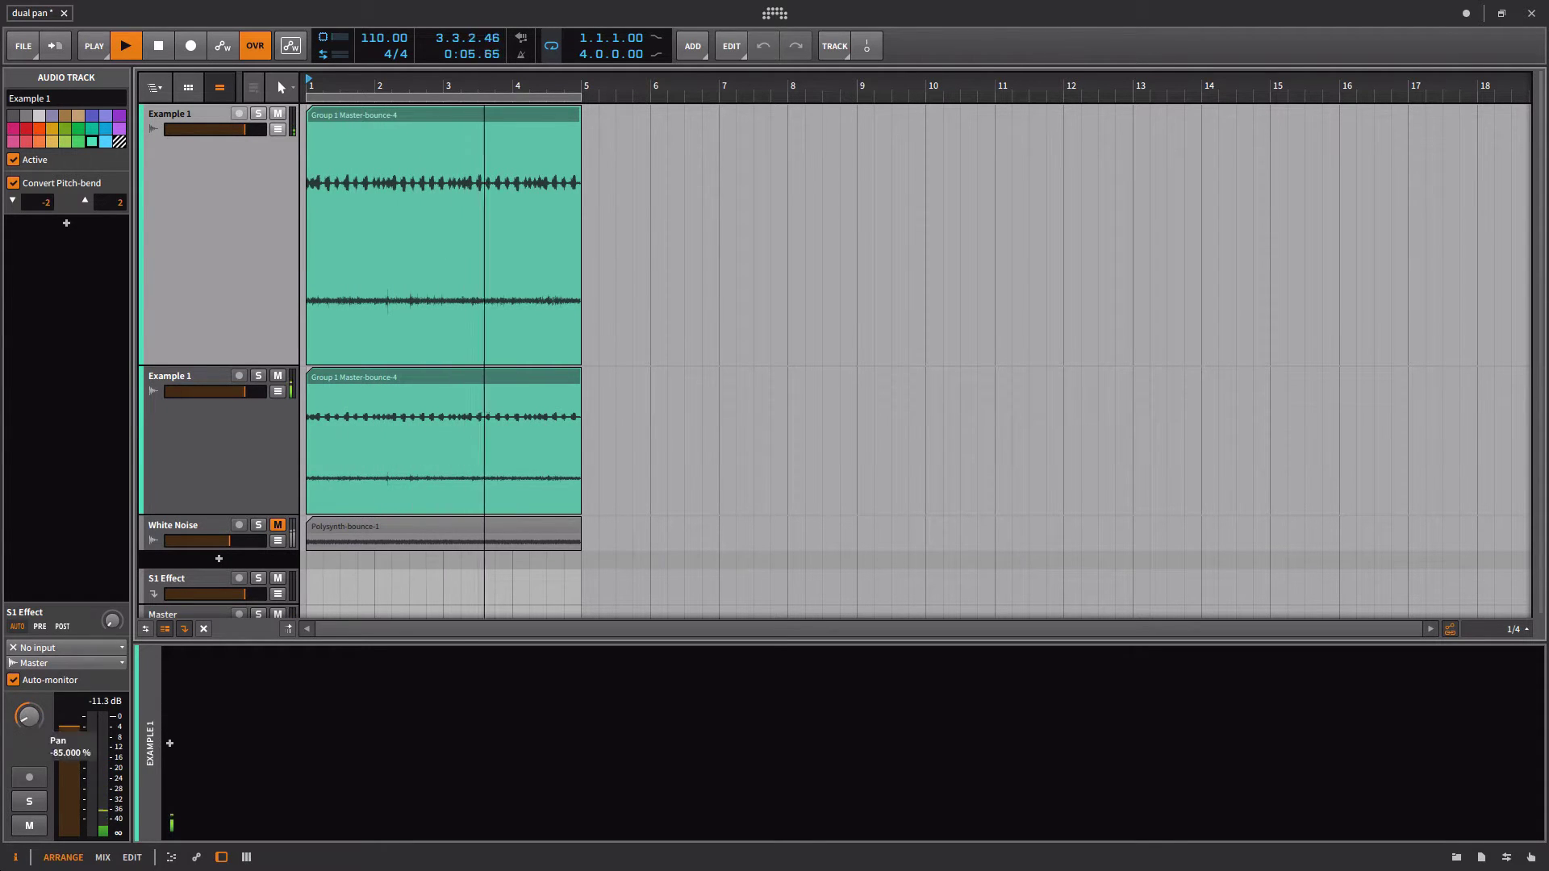
key("space")
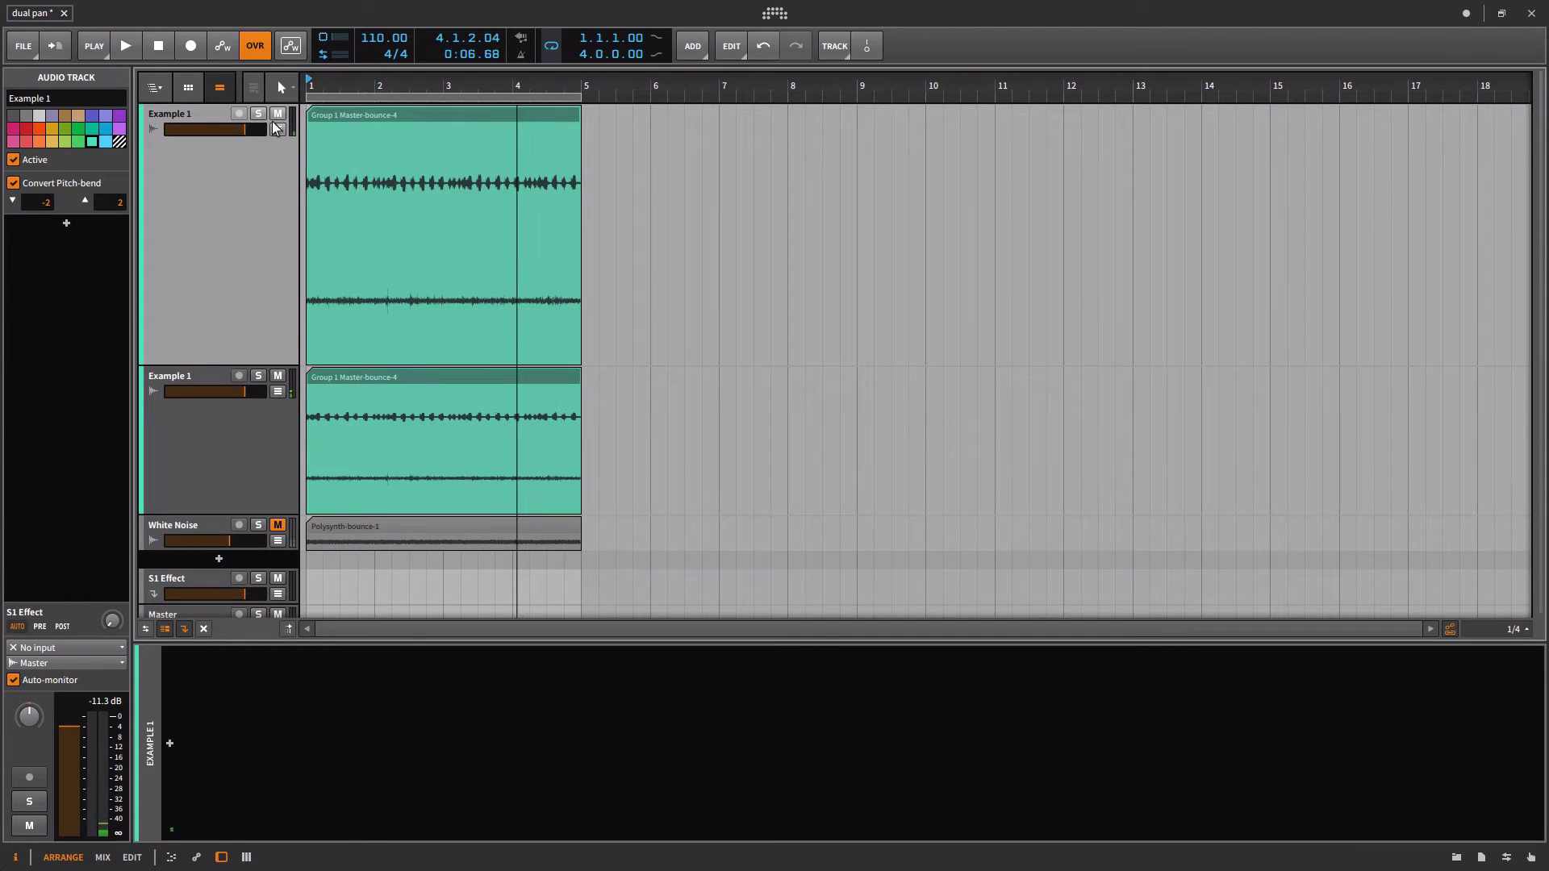
Search the device browser for 'tool' and add the Tool device to an Example 1 track.
left_click(1457, 859)
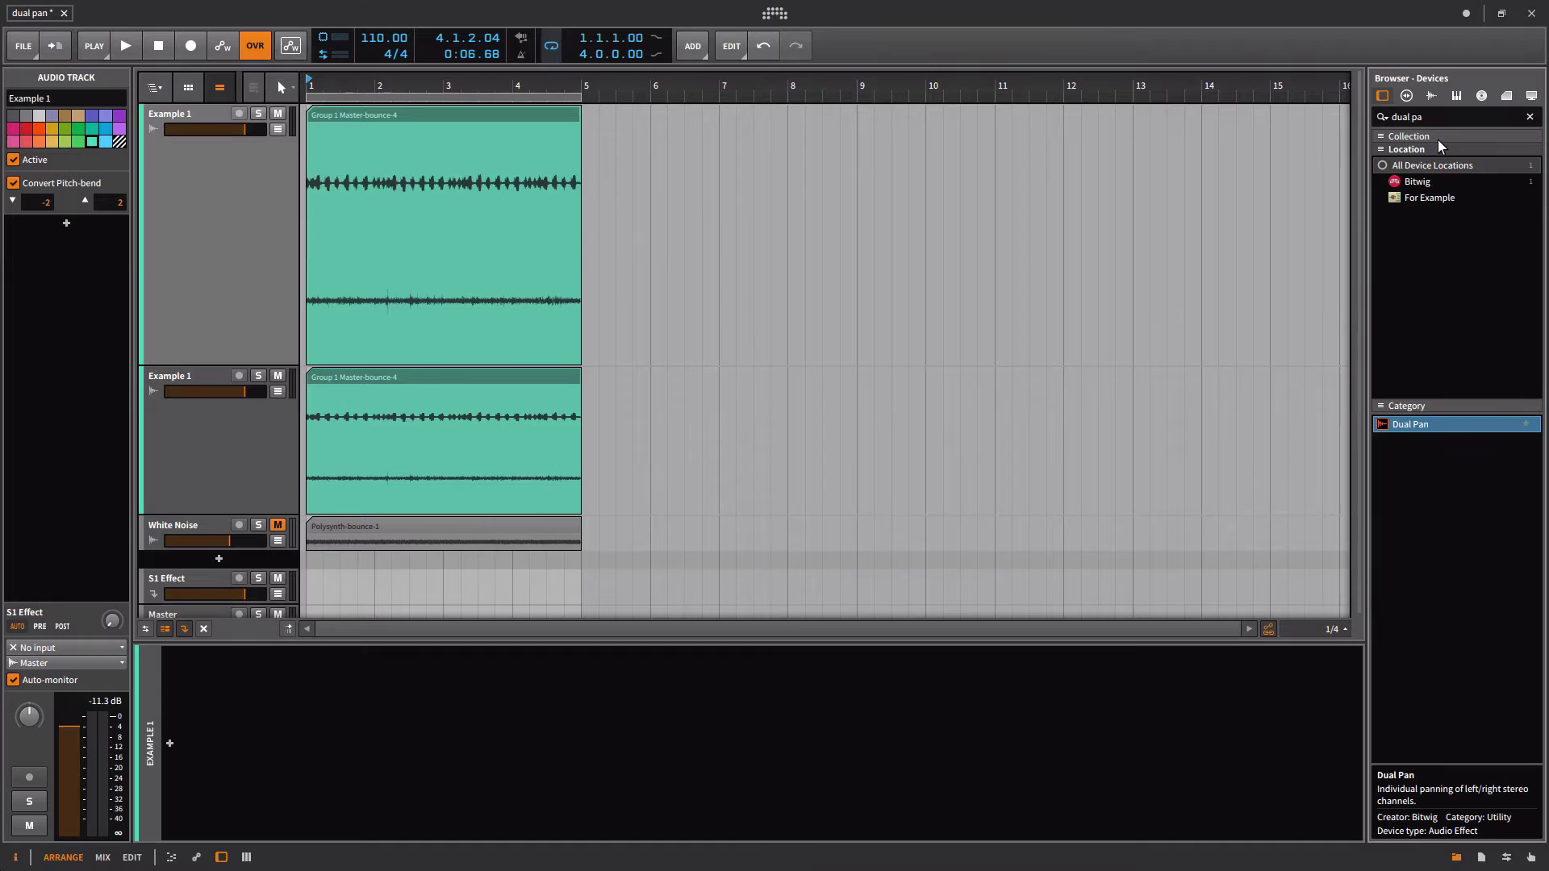
left_click(1435, 118)
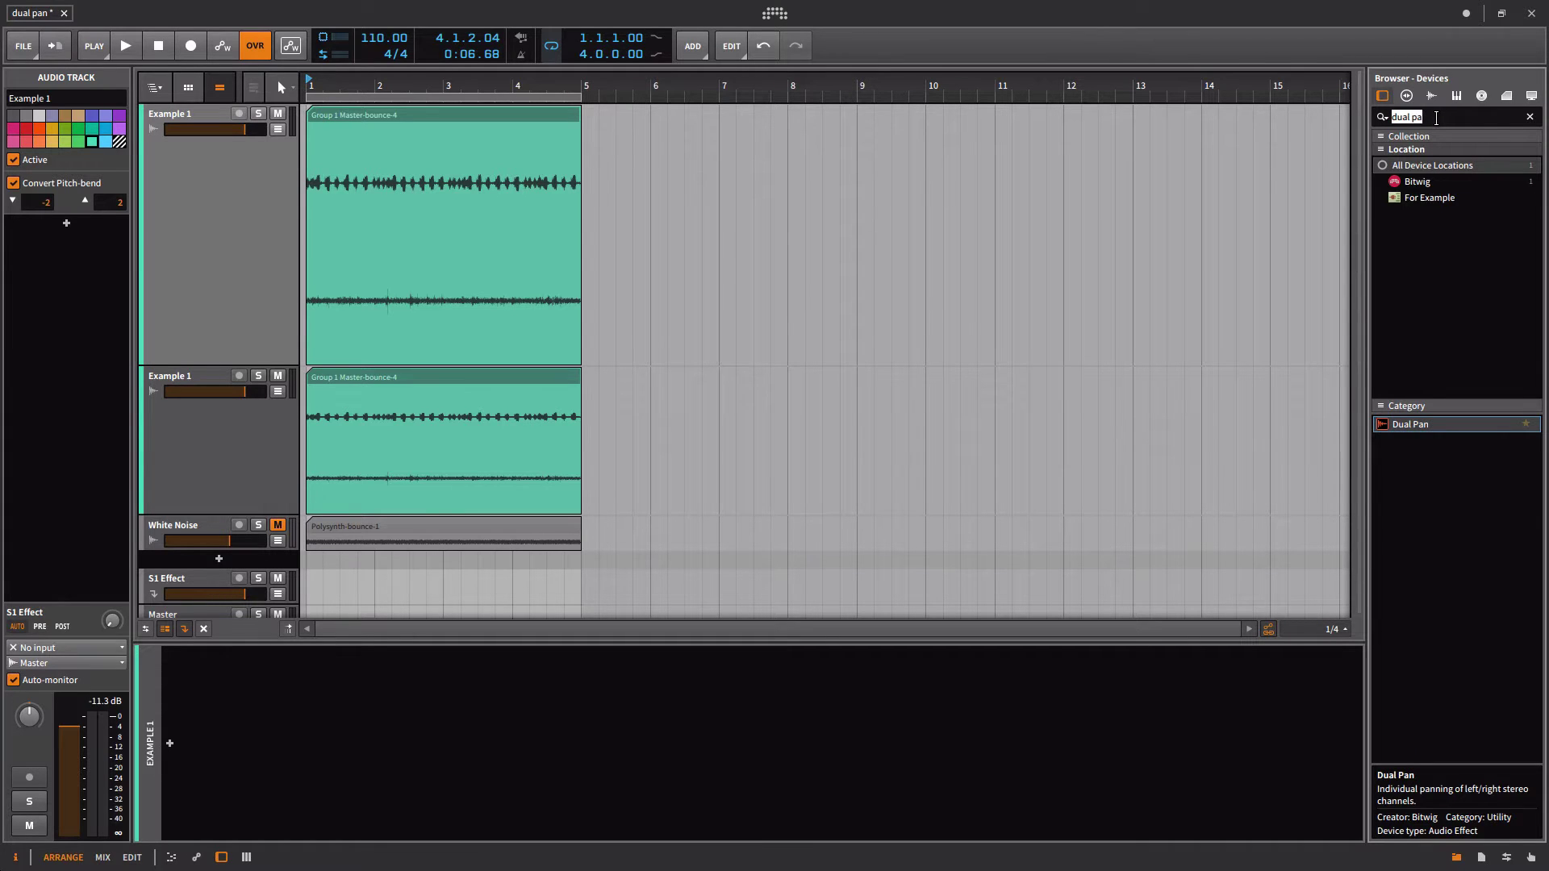
type("tool")
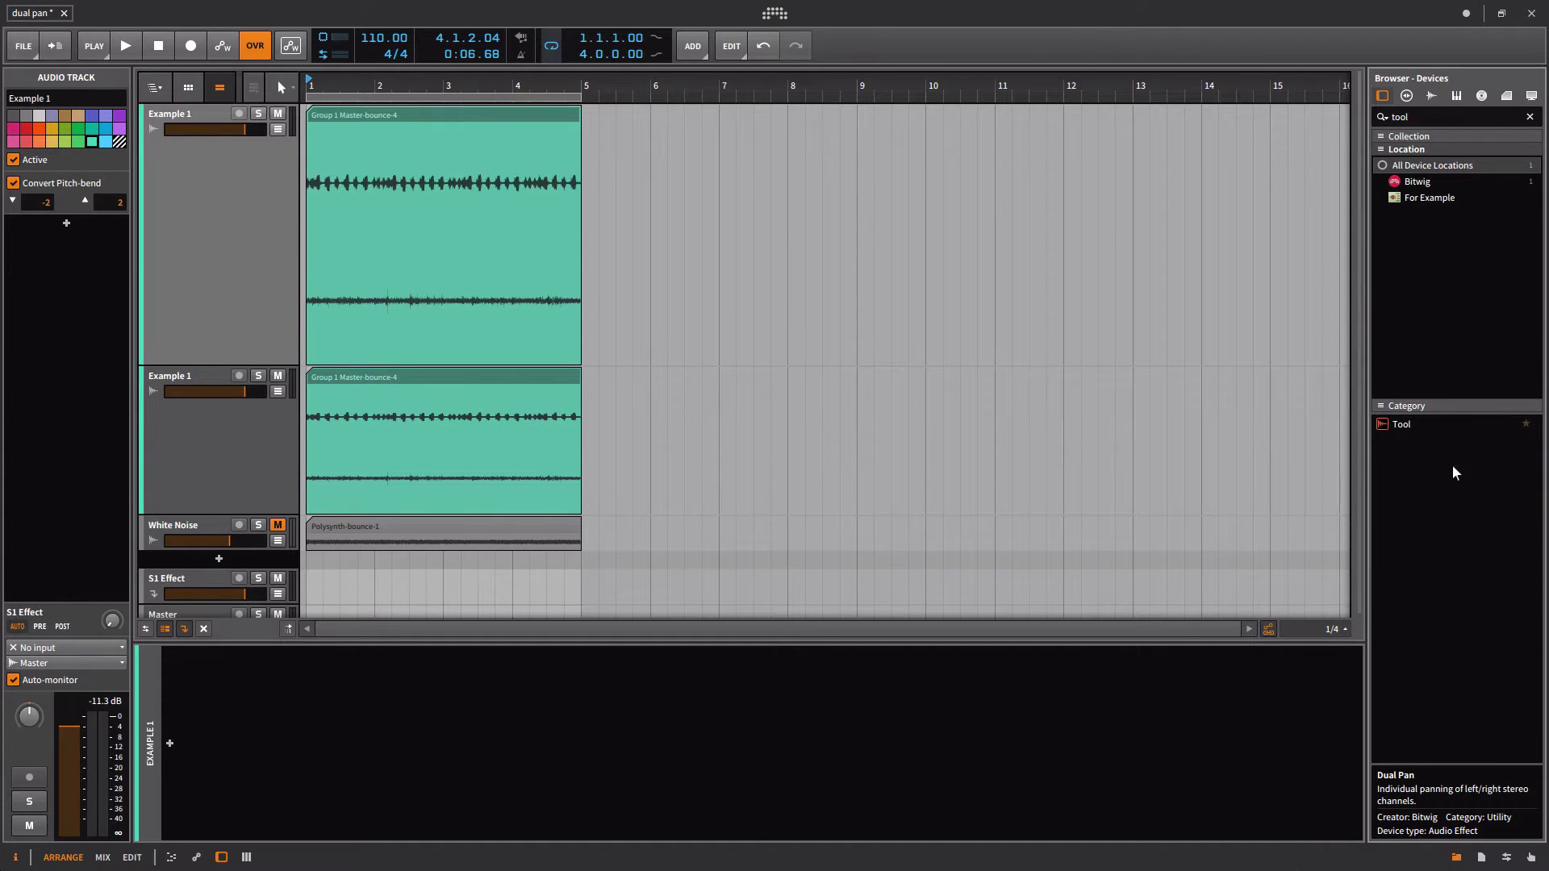
left_click_drag(1389, 424, 860, 238)
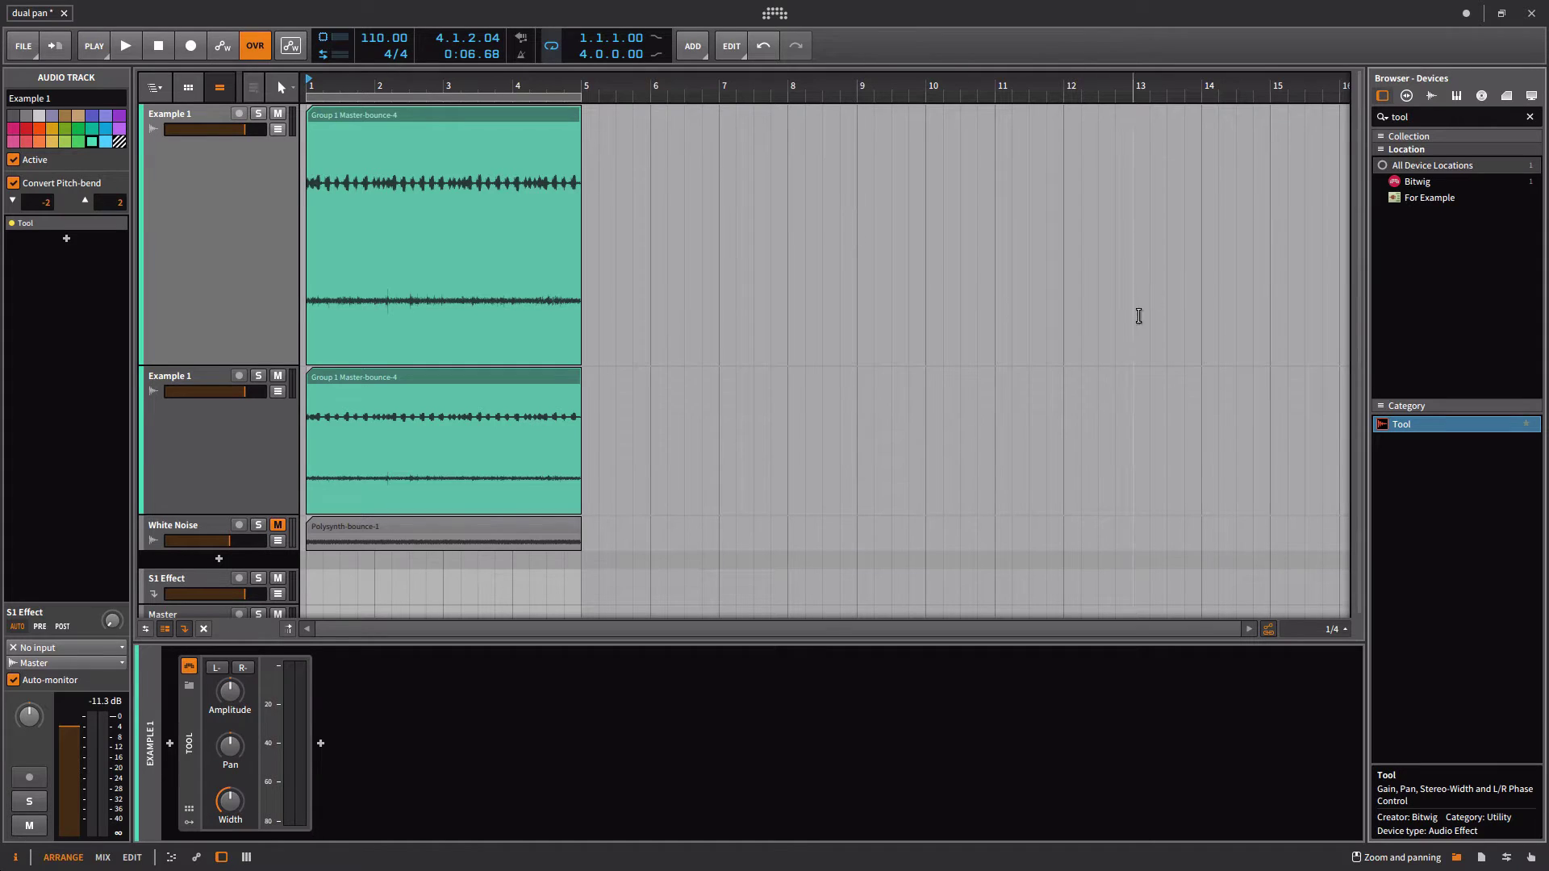
left_click_drag(1364, 425, 1126, 418)
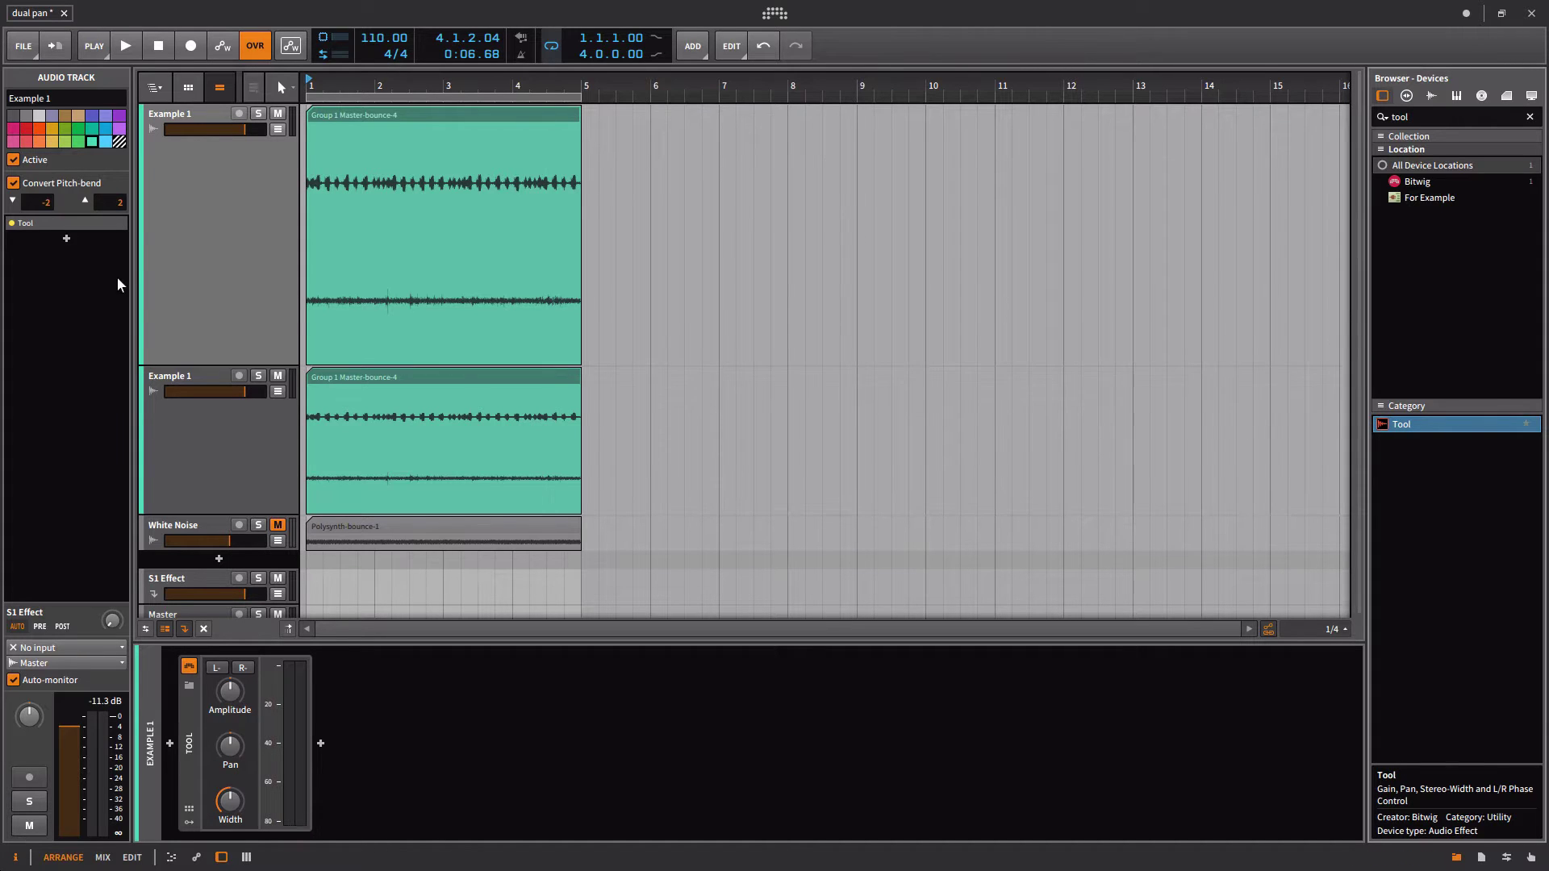
Play the bounce and pan the top Example 1 track to 57% right.
left_click(172, 245)
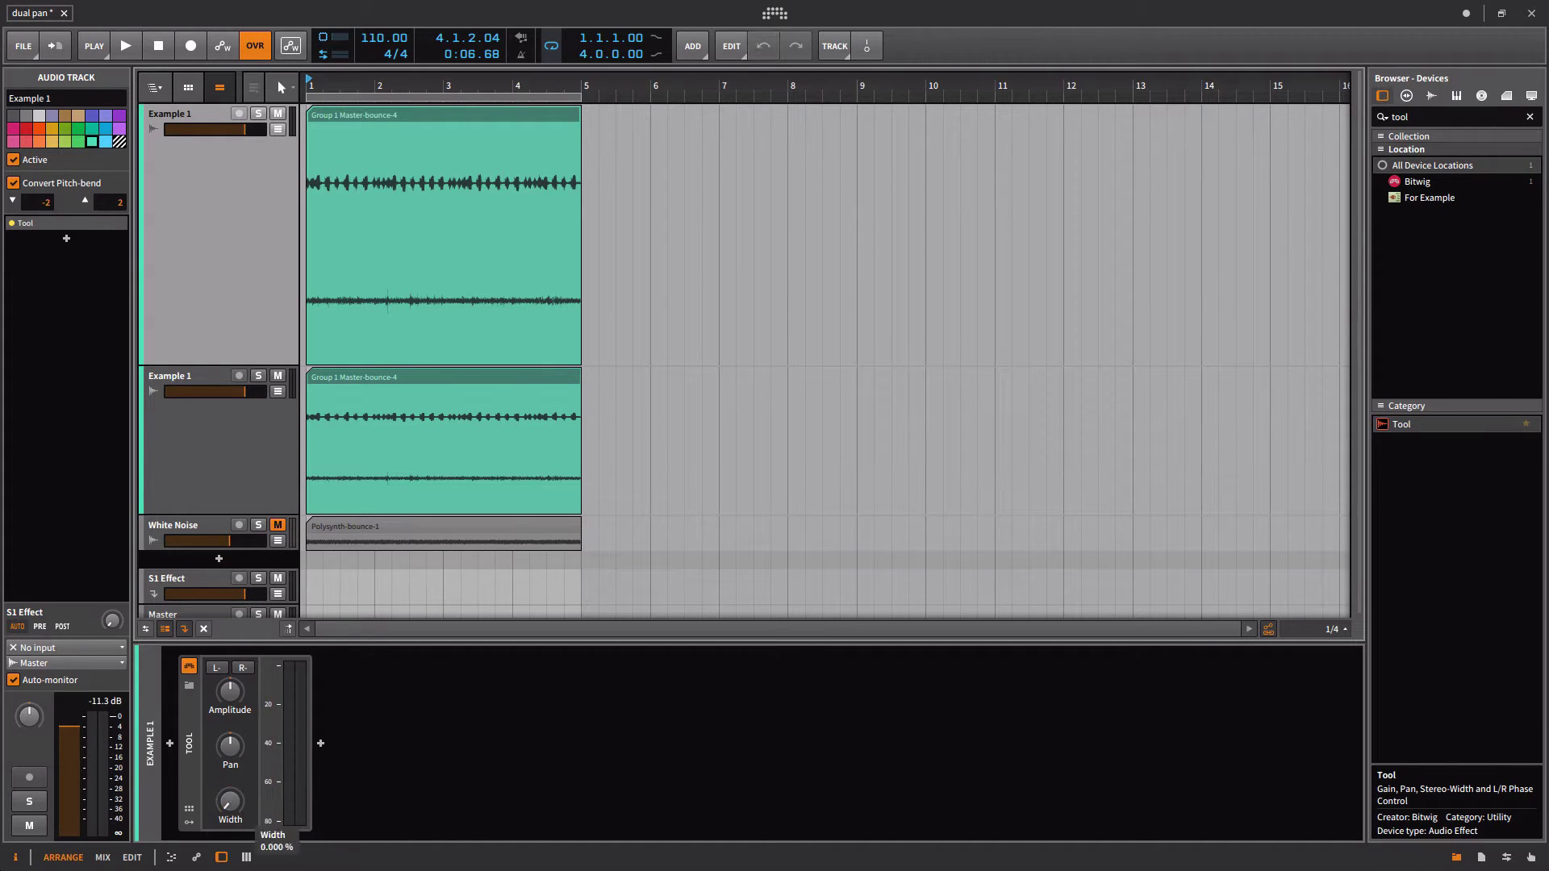
left_click(211, 374)
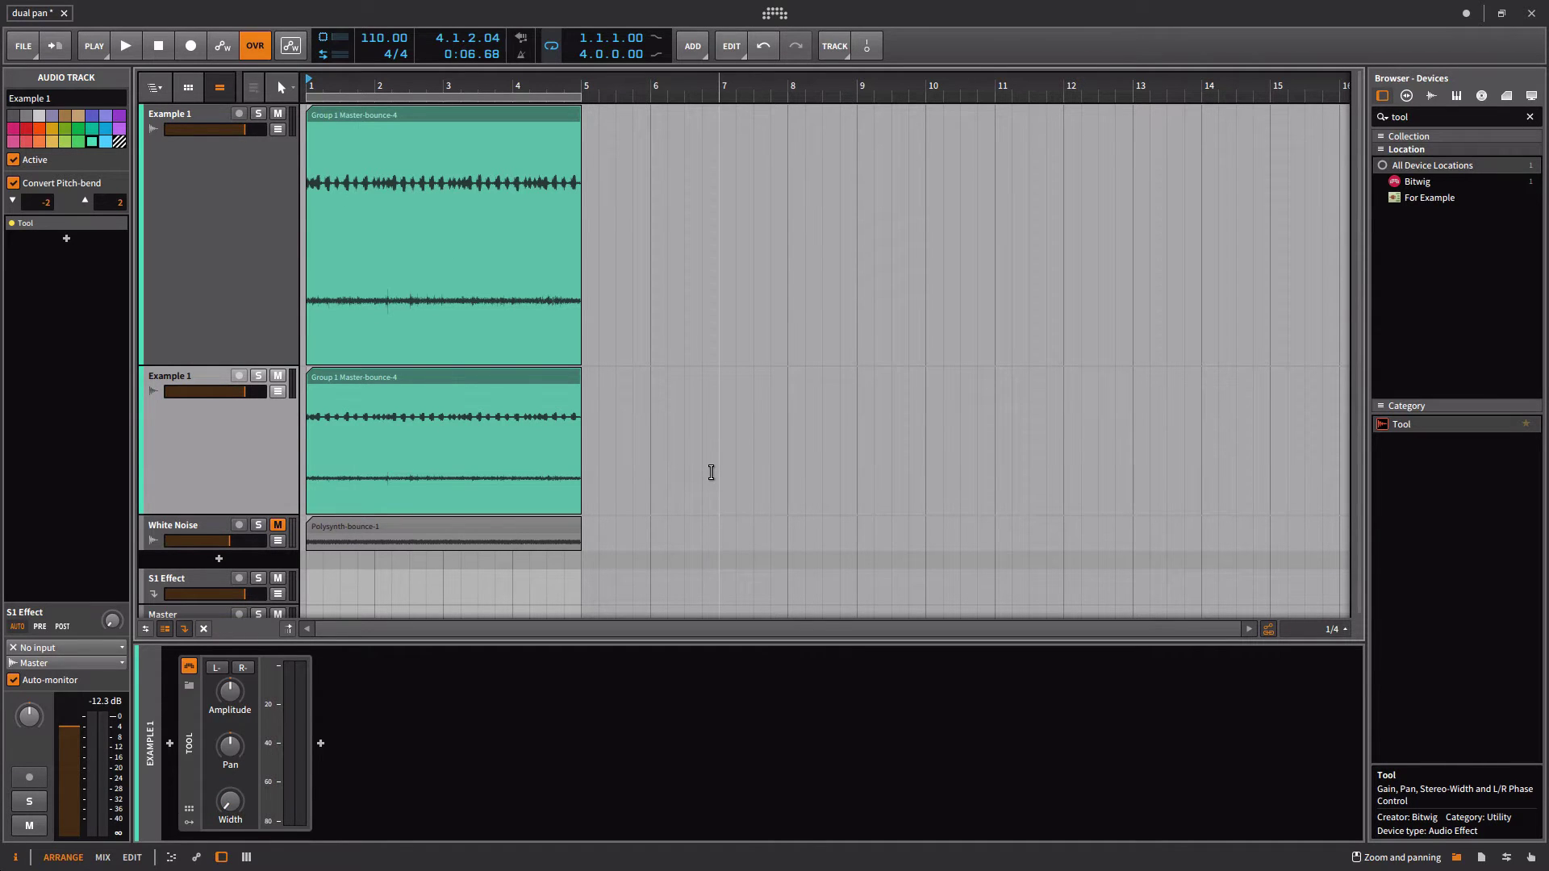
key("space")
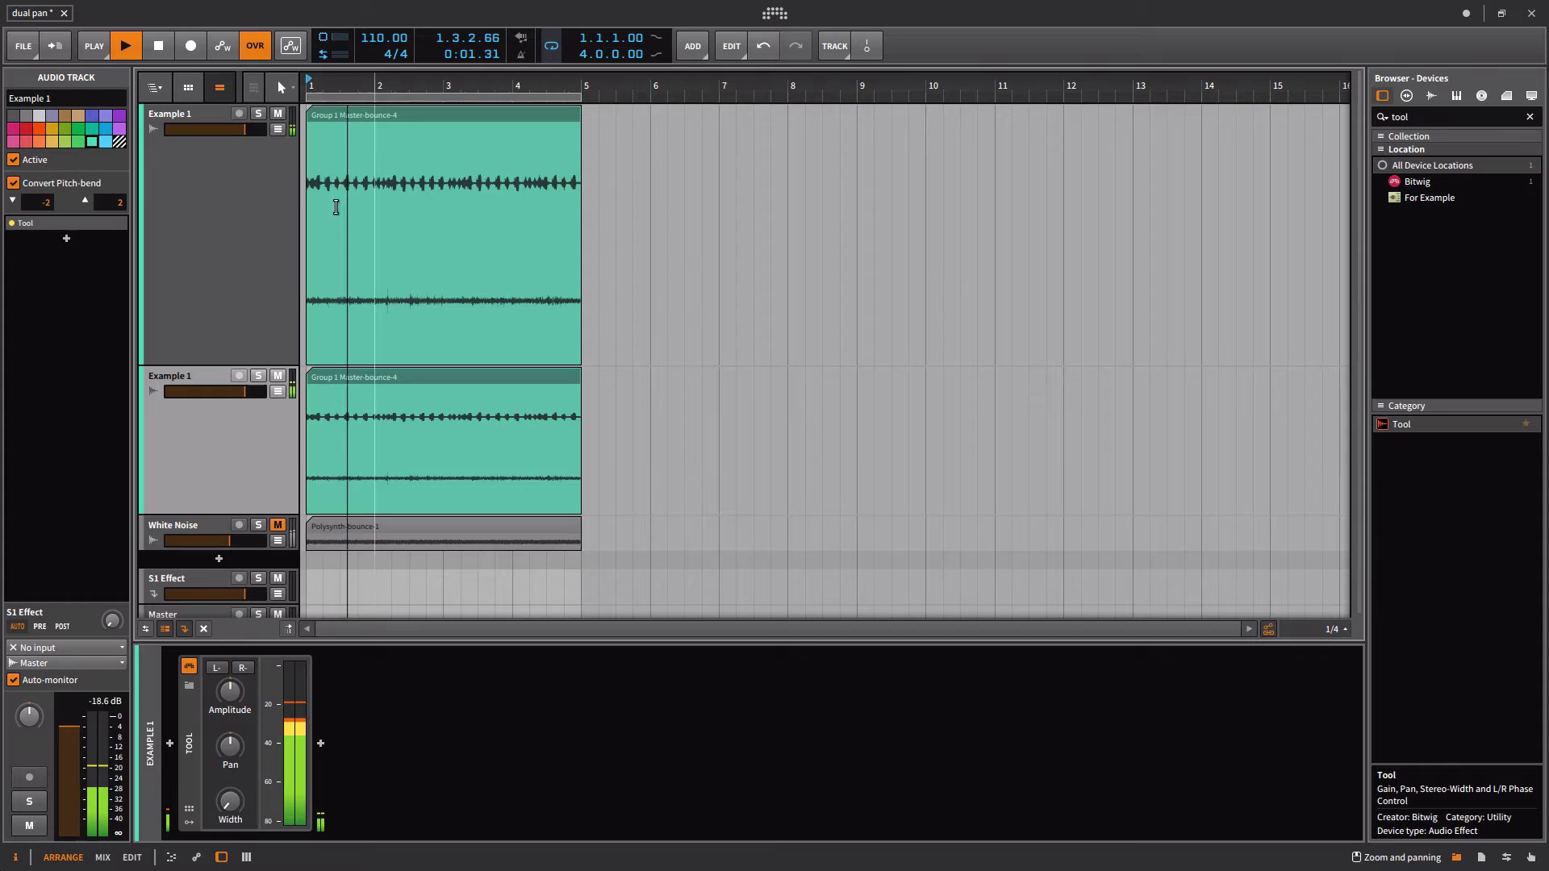
left_click(202, 118)
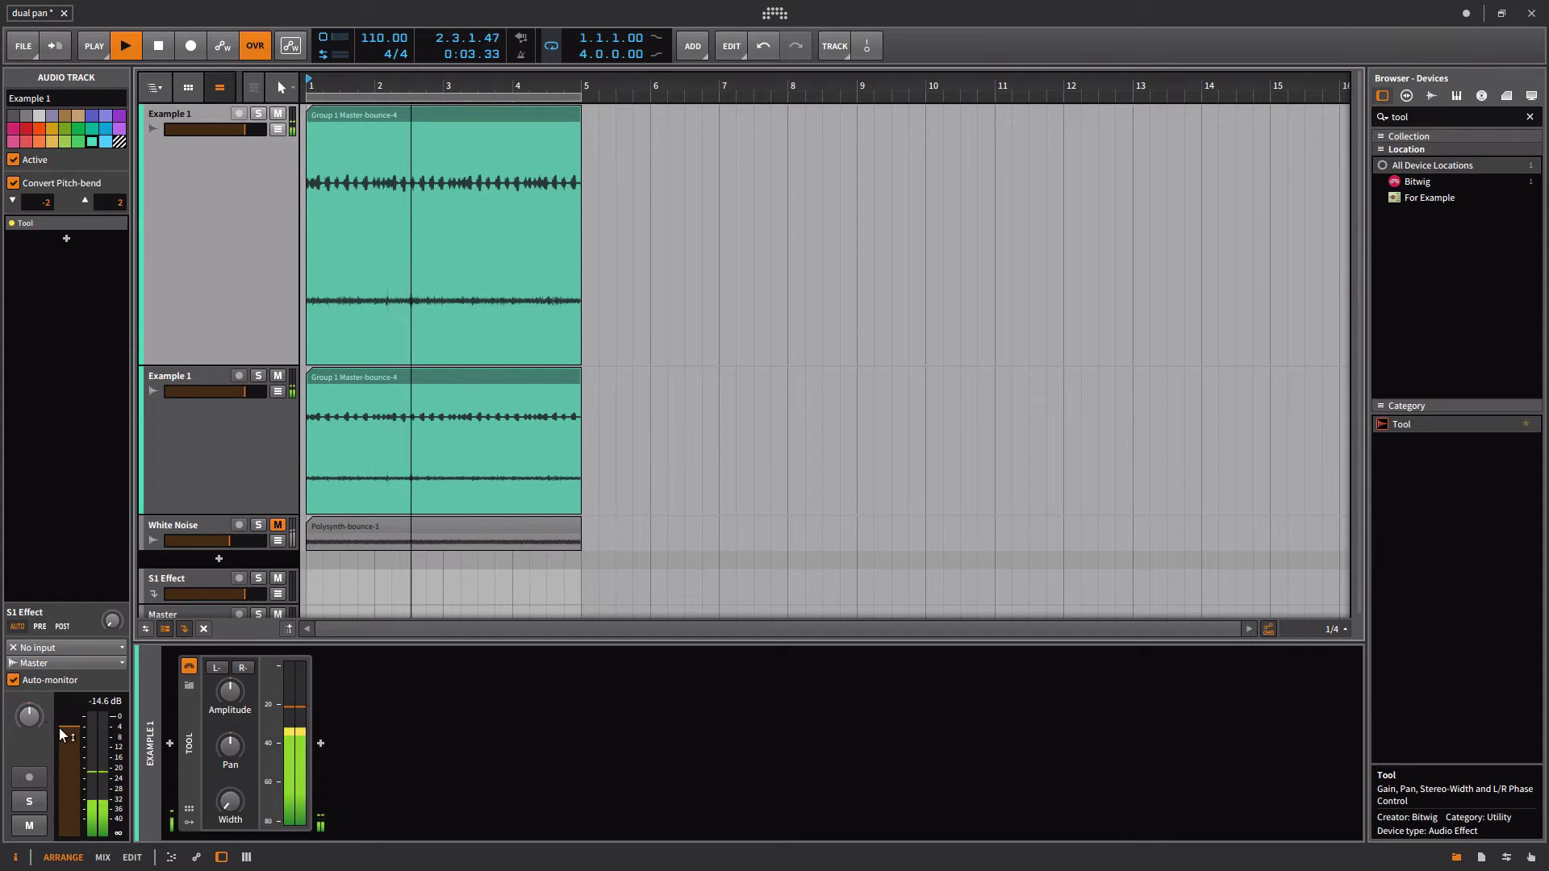
key("space")
left_click_drag(24, 730, 25, 723)
key("space")
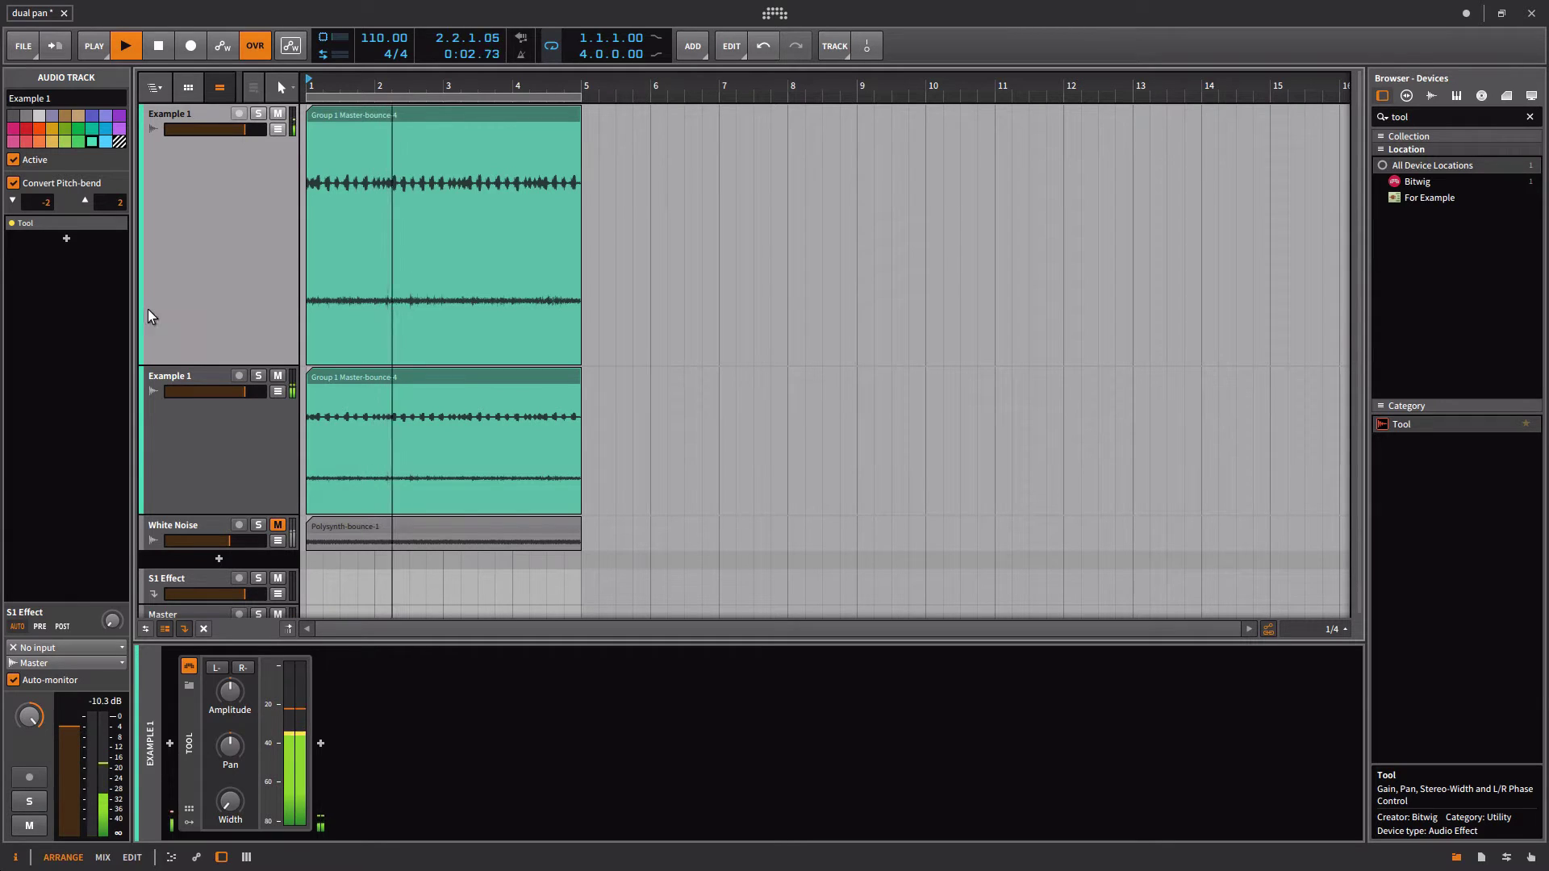
Pan the second Example 1 track fully left, then bring it back toward the right from -80%.
left_click(155, 376)
left_click_drag(29, 716, 29, 798)
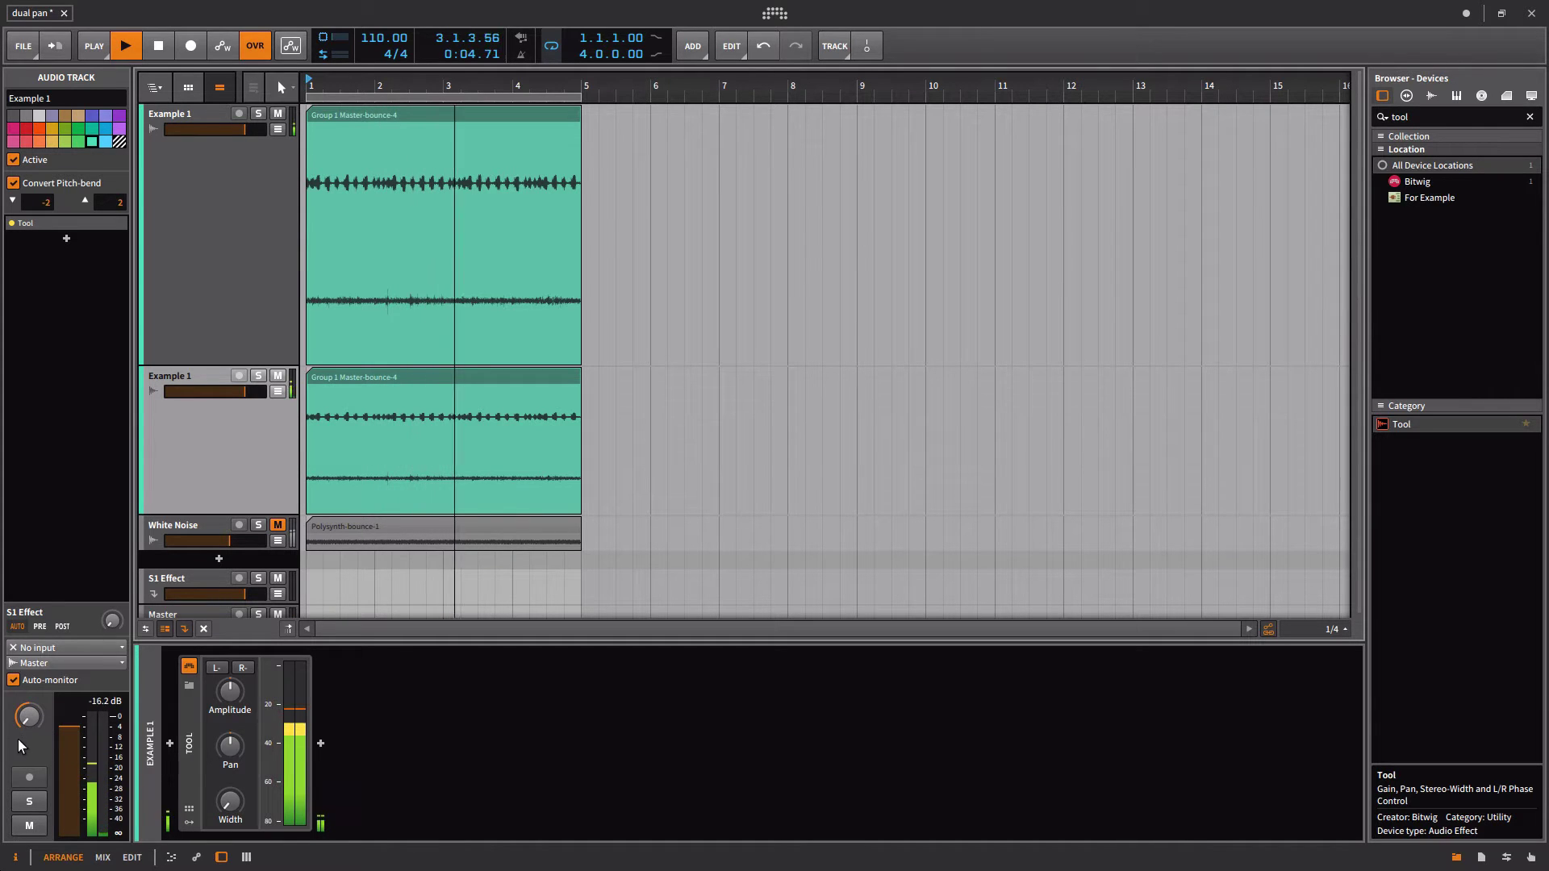
mouse_move(28, 718)
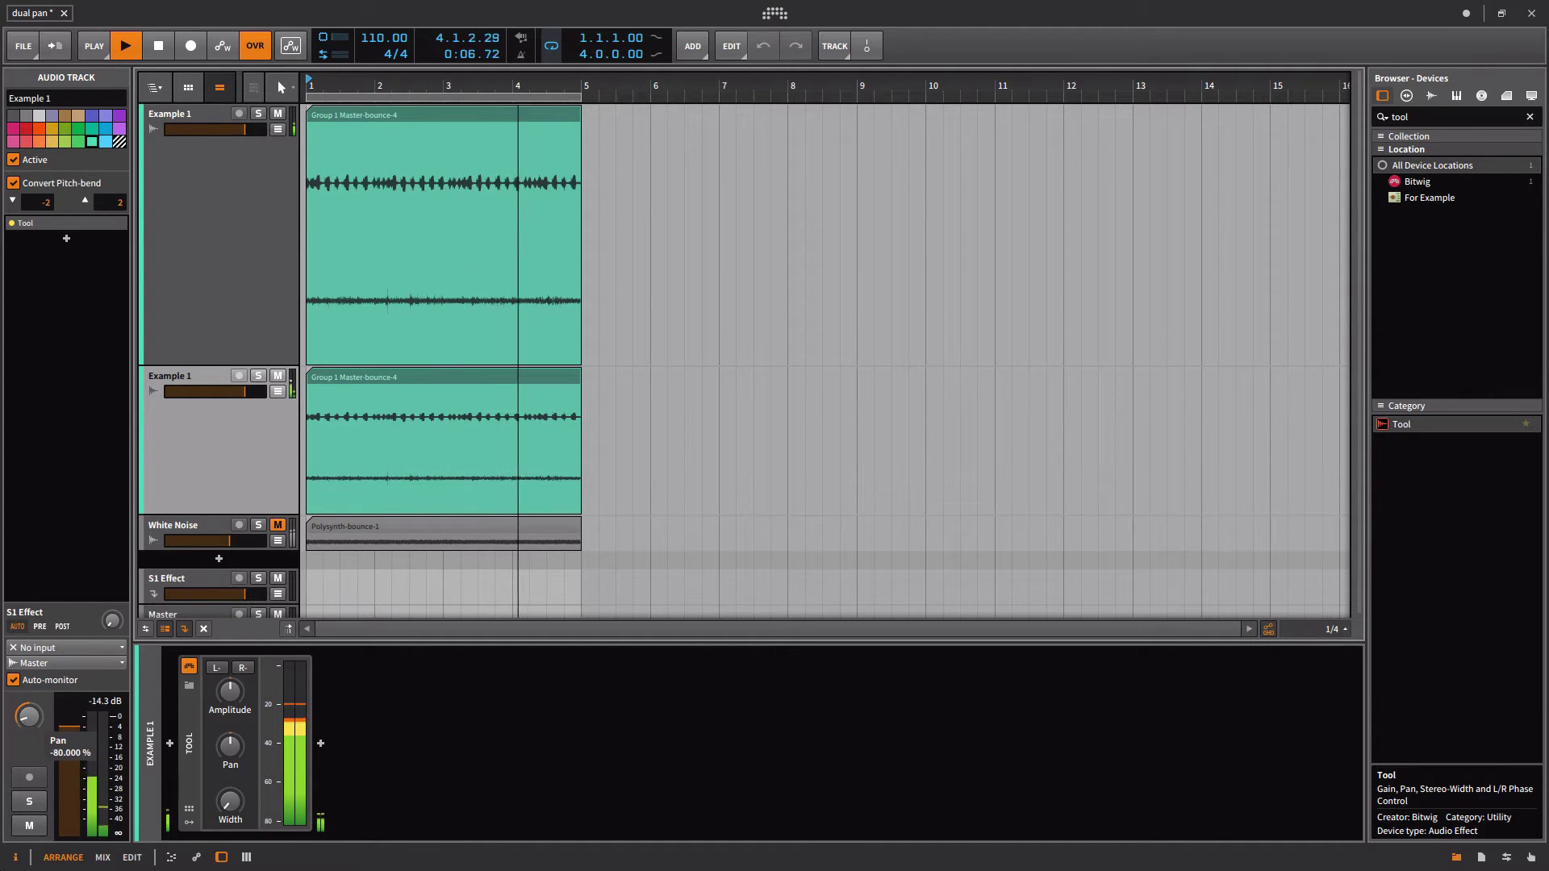
mouse_move(28, 716)
left_mouse_down()
mouse_move(28, 659)
mouse_move(28, 705)
left_mouse_up()
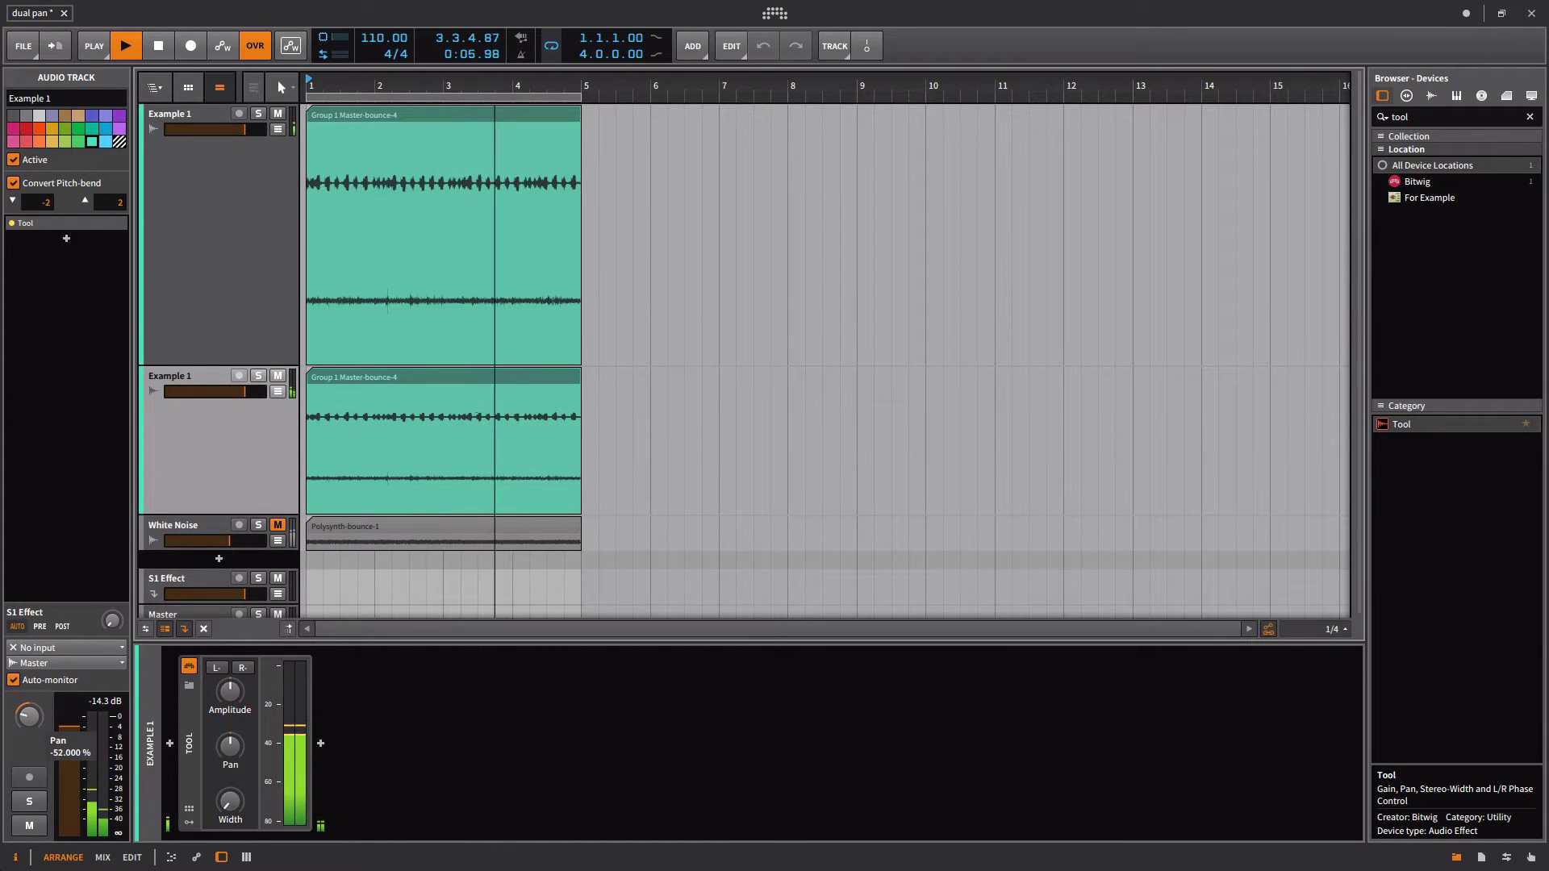
Reset the Example 1 track pan knob to 0% and stop the looping bounce.
double_click(29, 730)
key("space")
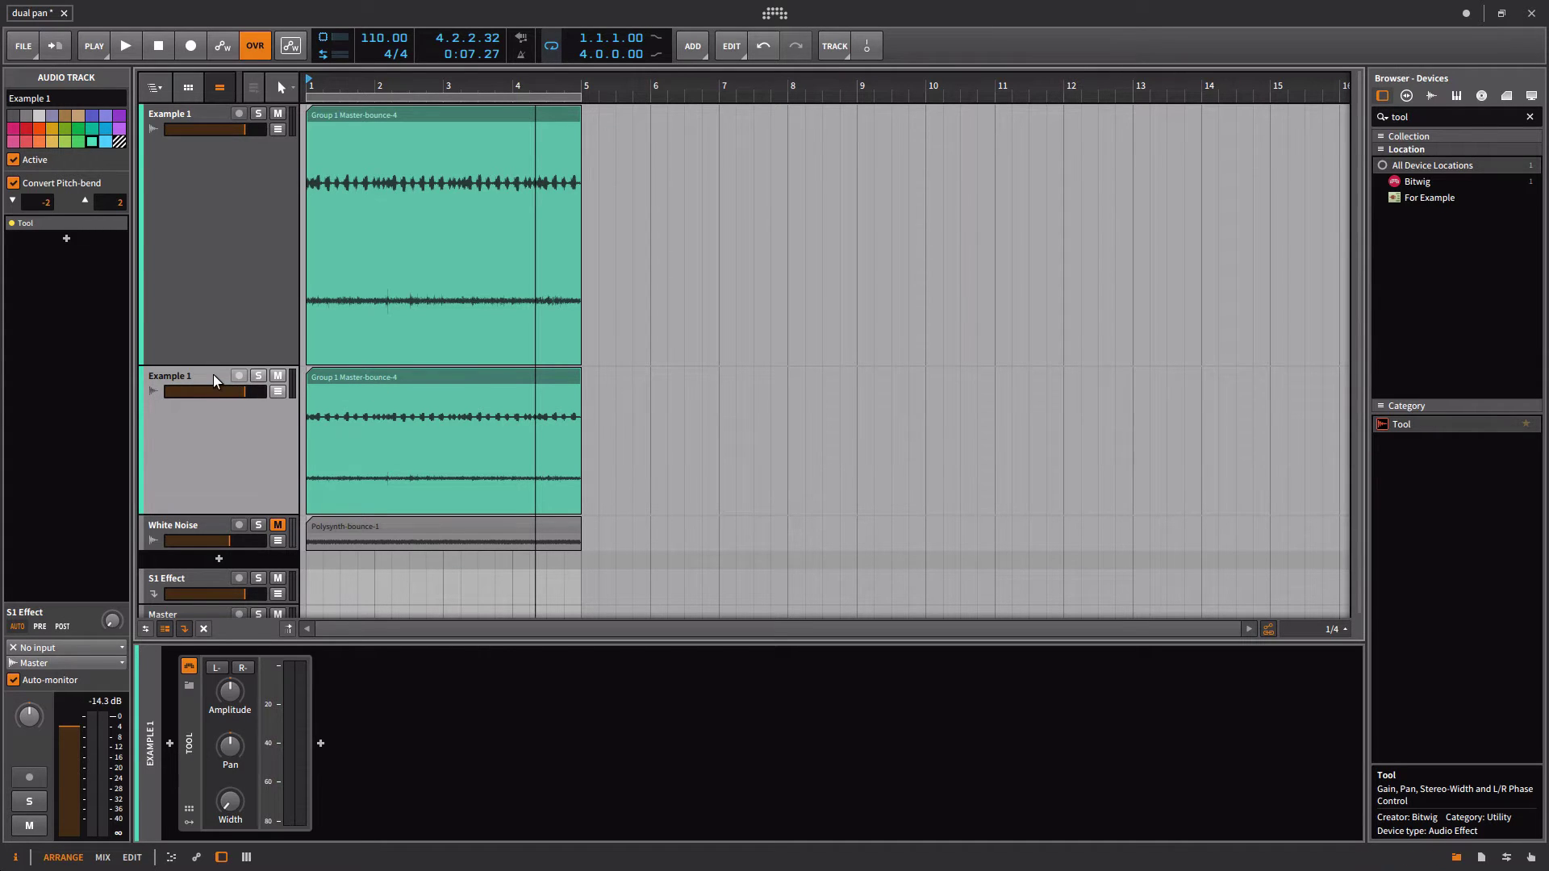
Delete the second Example 1 track and play the remaining Group 1 Master-bounce-4 clip.
key("Delete")
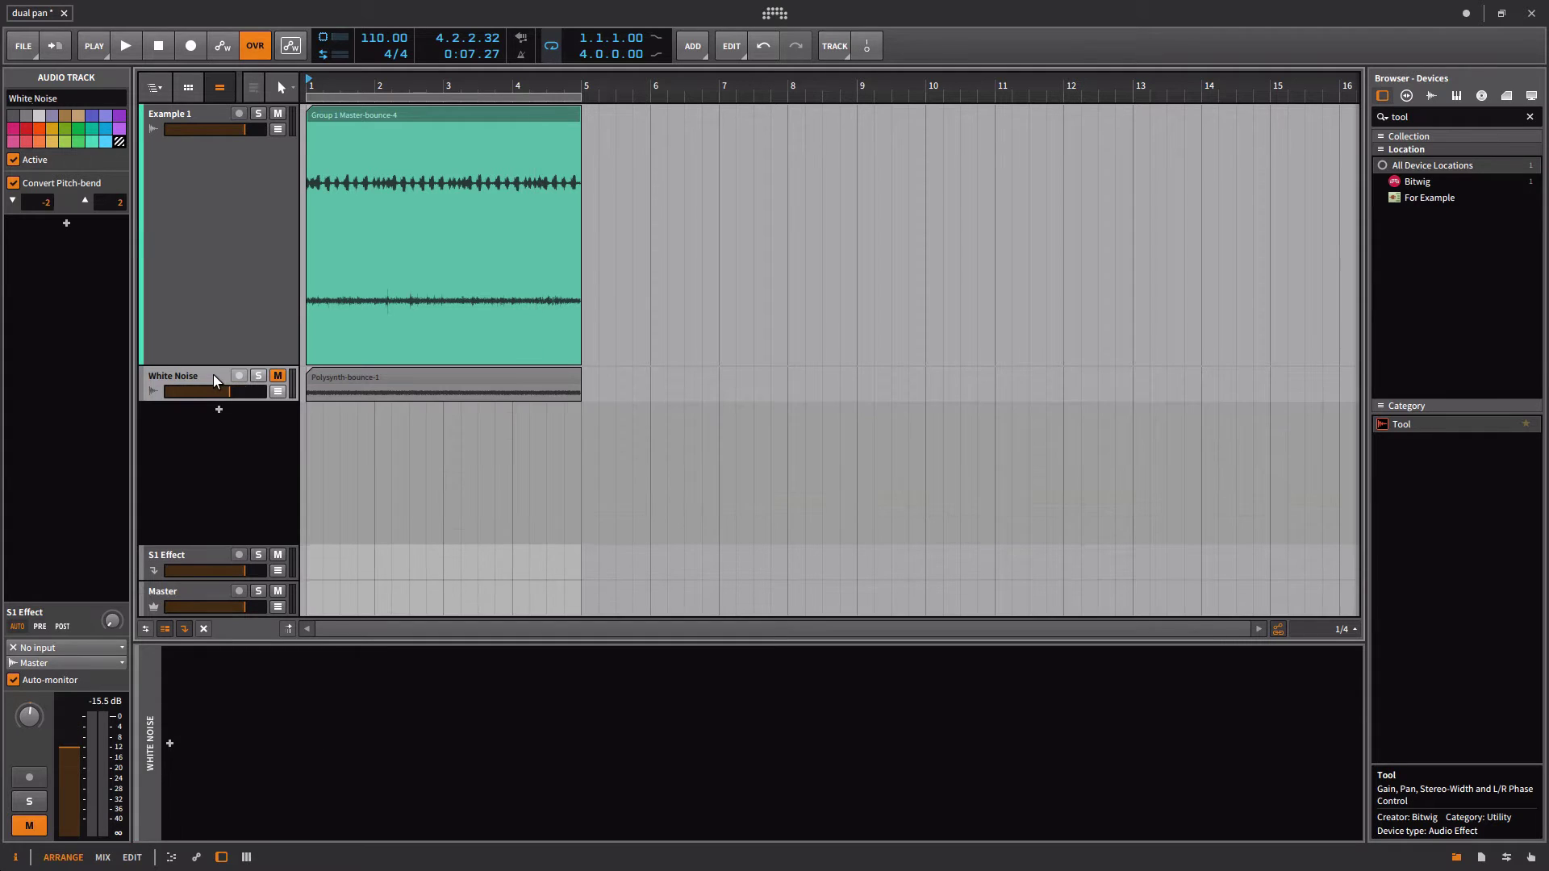
left_click(379, 114)
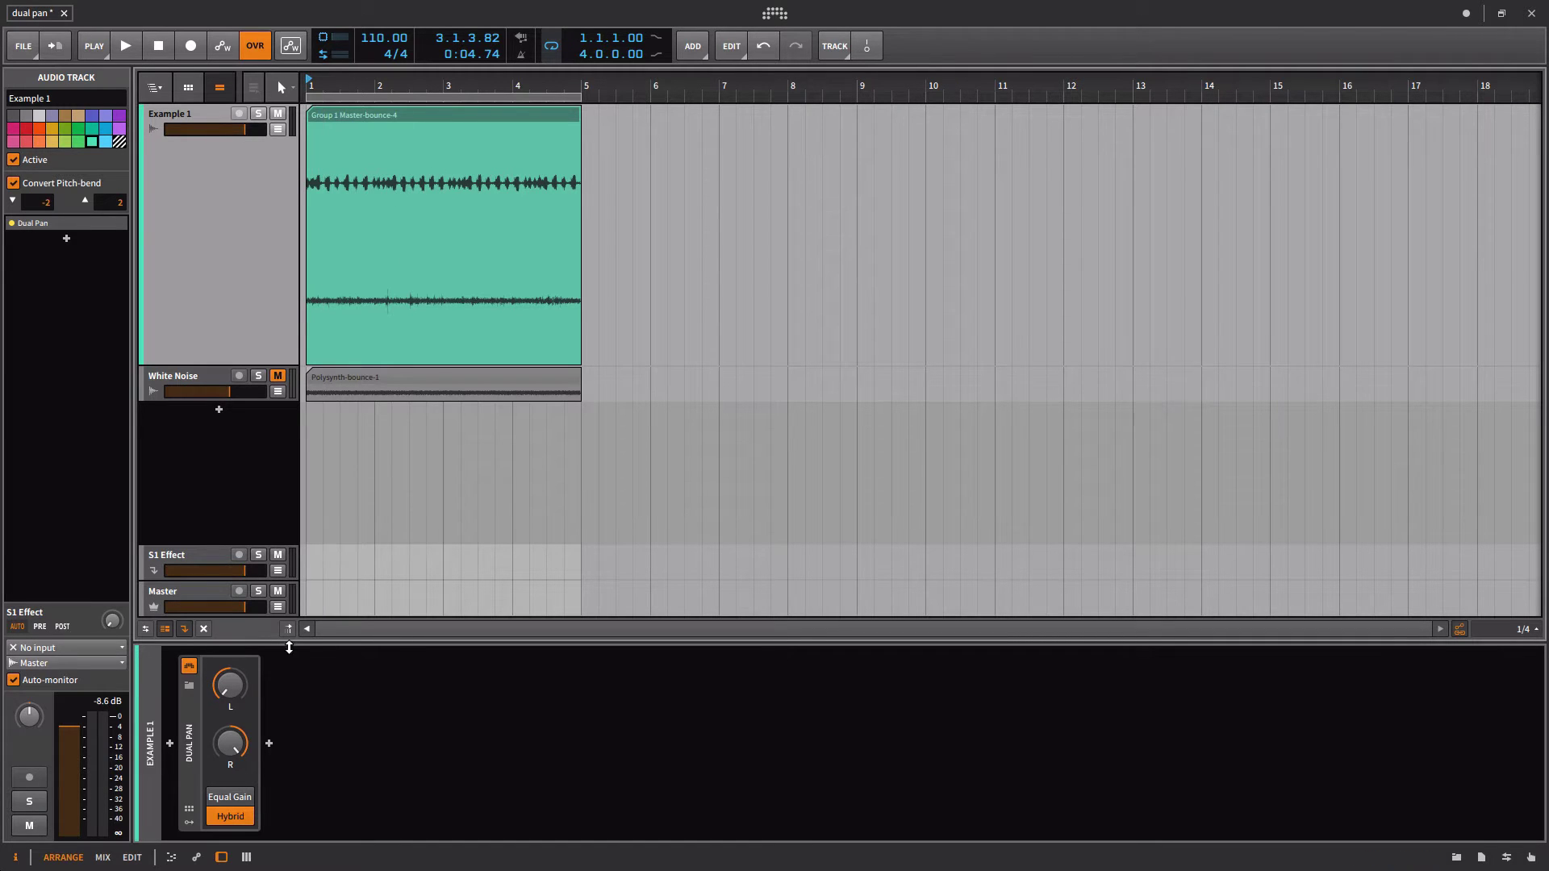
key("space")
Raise the Dual Pan left-channel pan to 0.540, then reset it to centre and replay.
left_click(232, 687)
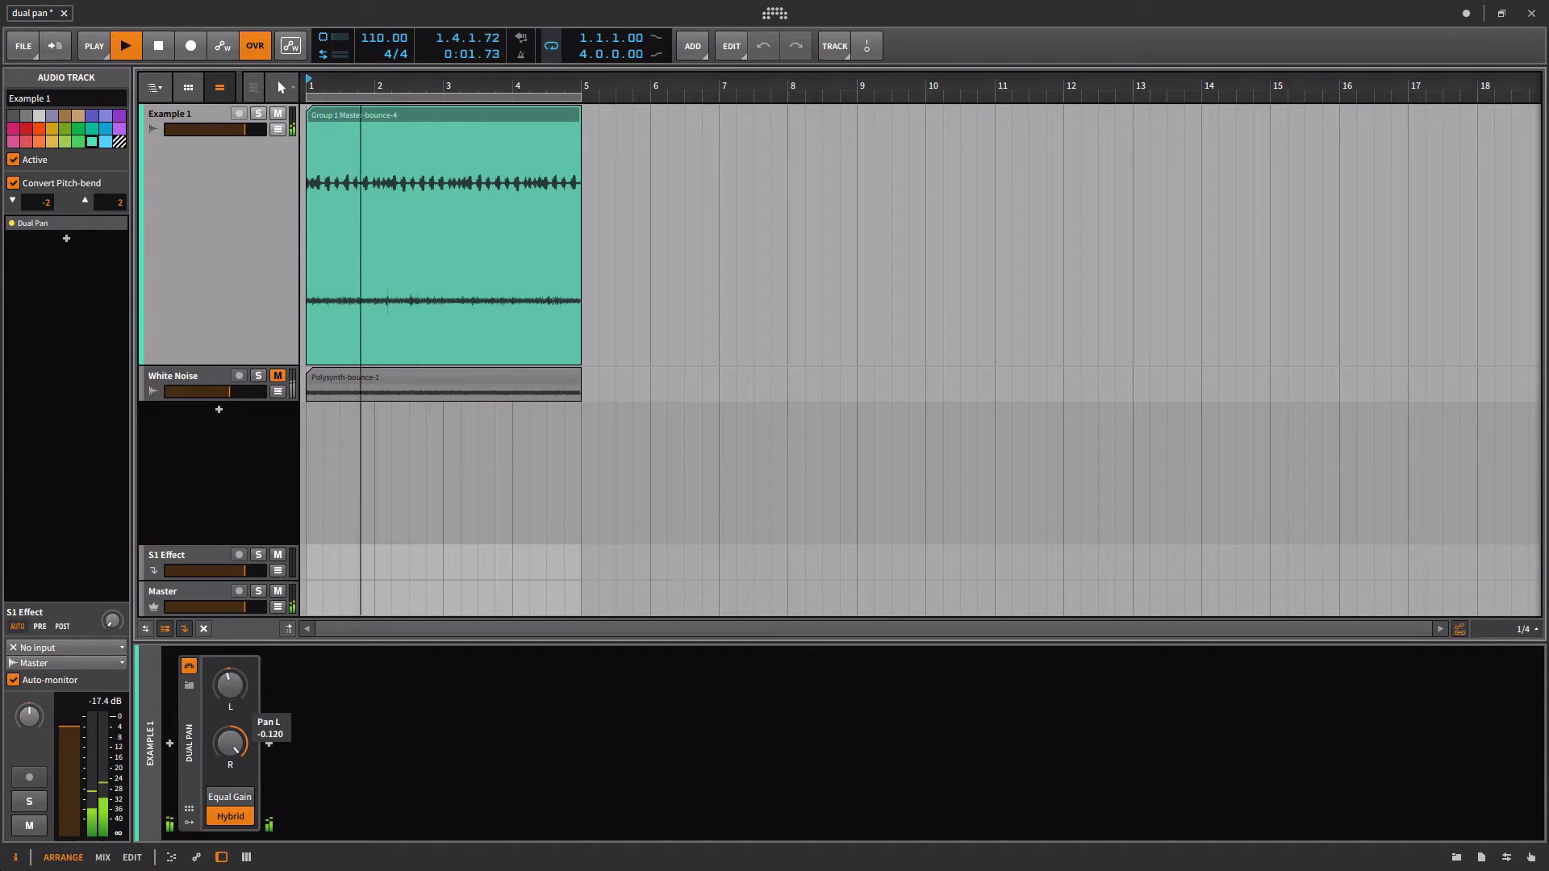
mouse_move(231, 687)
left_mouse_down()
mouse_move(232, 655)
mouse_move(231, 738)
mouse_move(236, 695)
left_mouse_up()
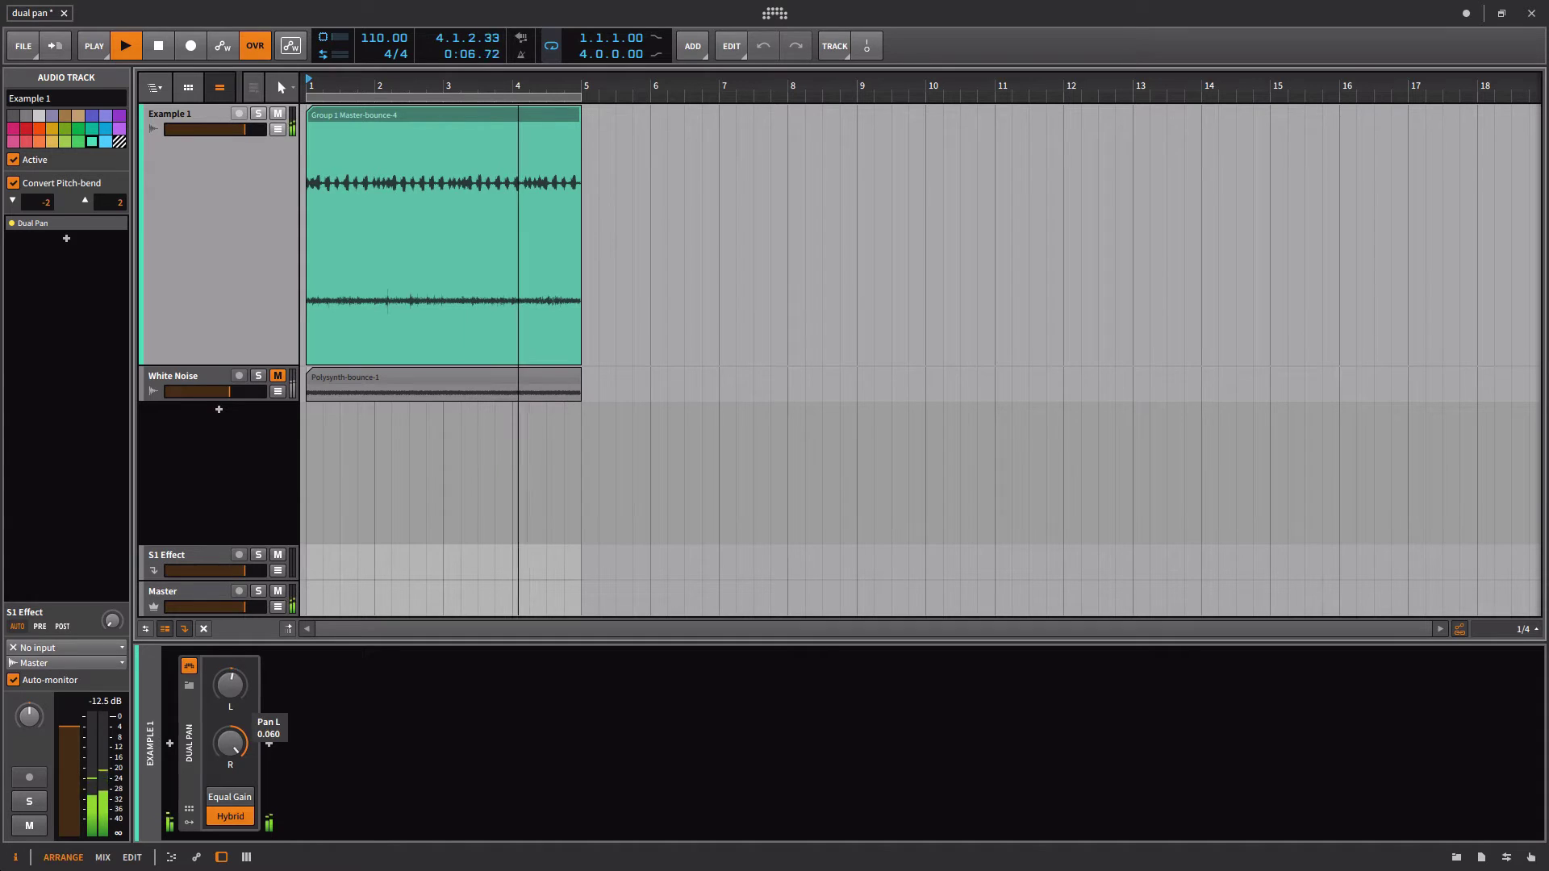
key("space")
double_click(235, 696)
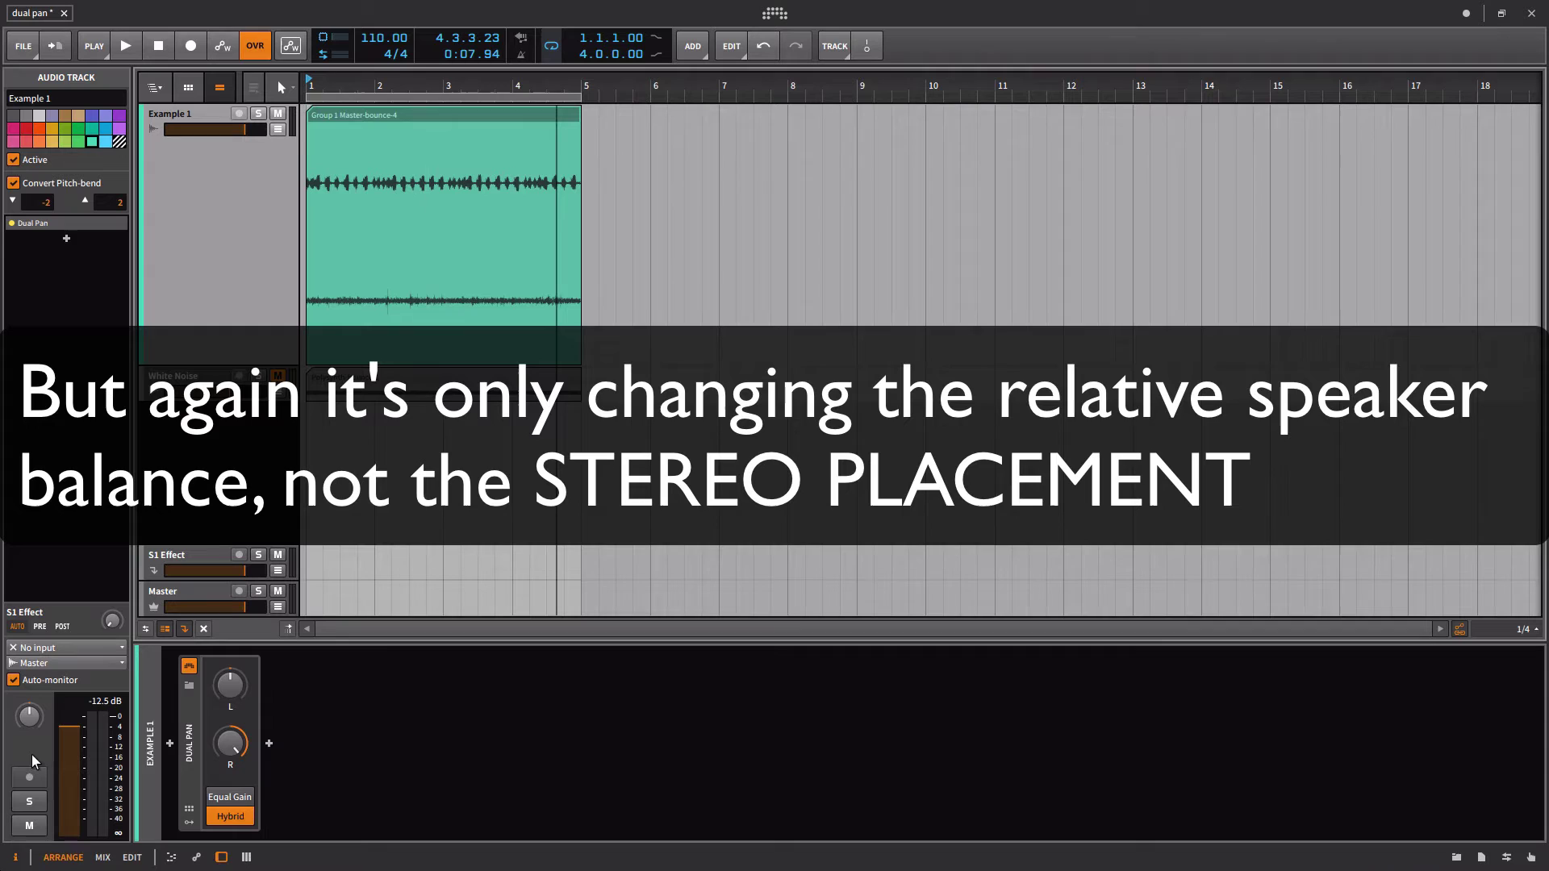
key("space")
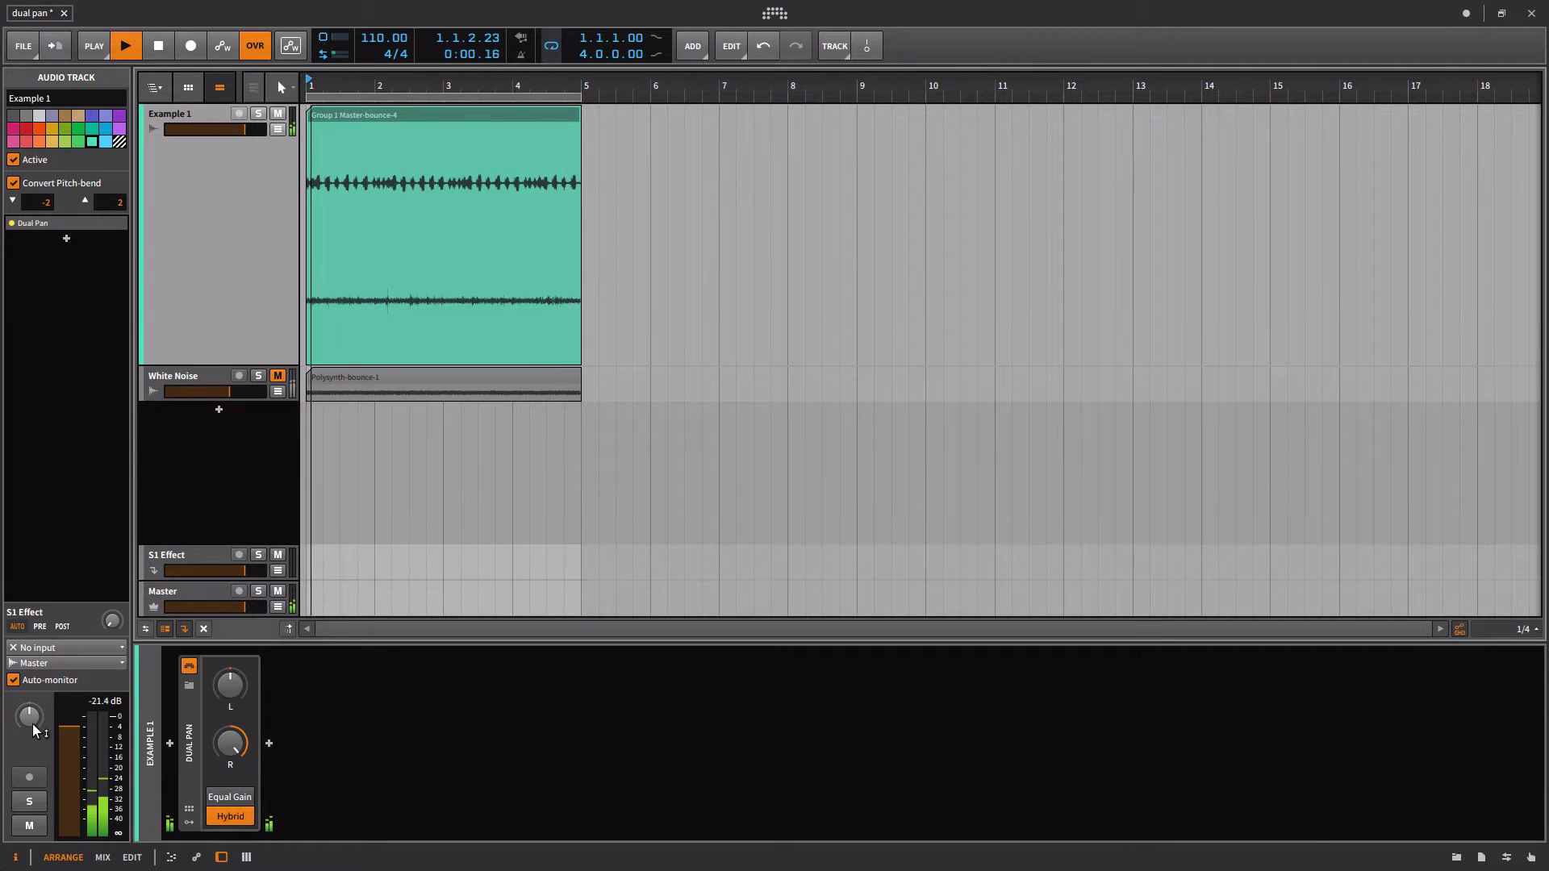
Pan the Example 1 track to 100% right and push the Dual Pan left channel fully left.
left_click_drag(29, 715, 29, 680)
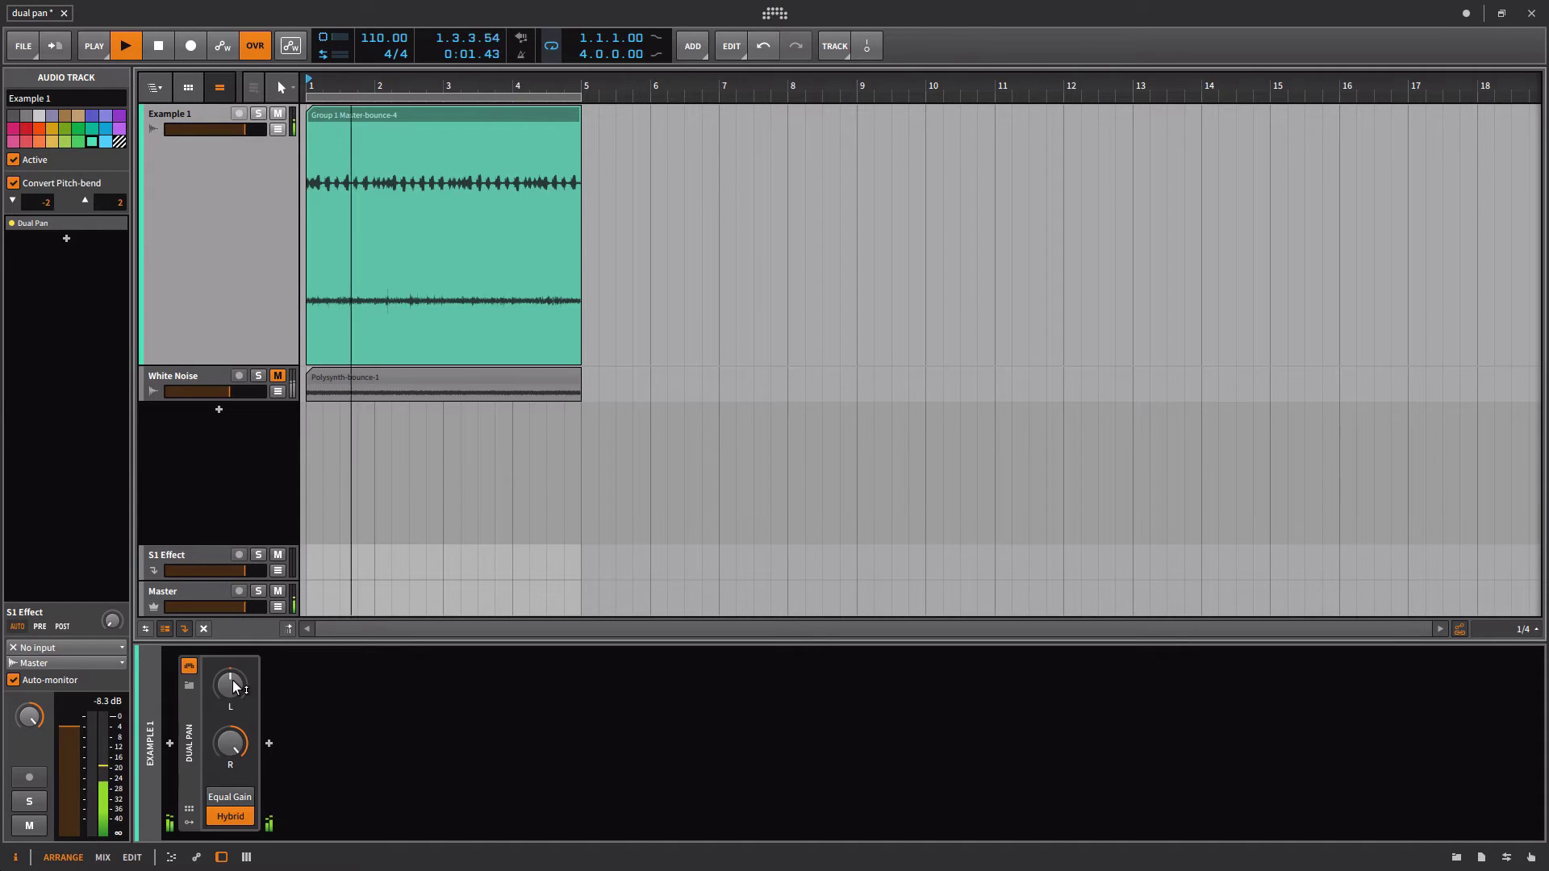
left_click_drag(234, 686, 235, 685)
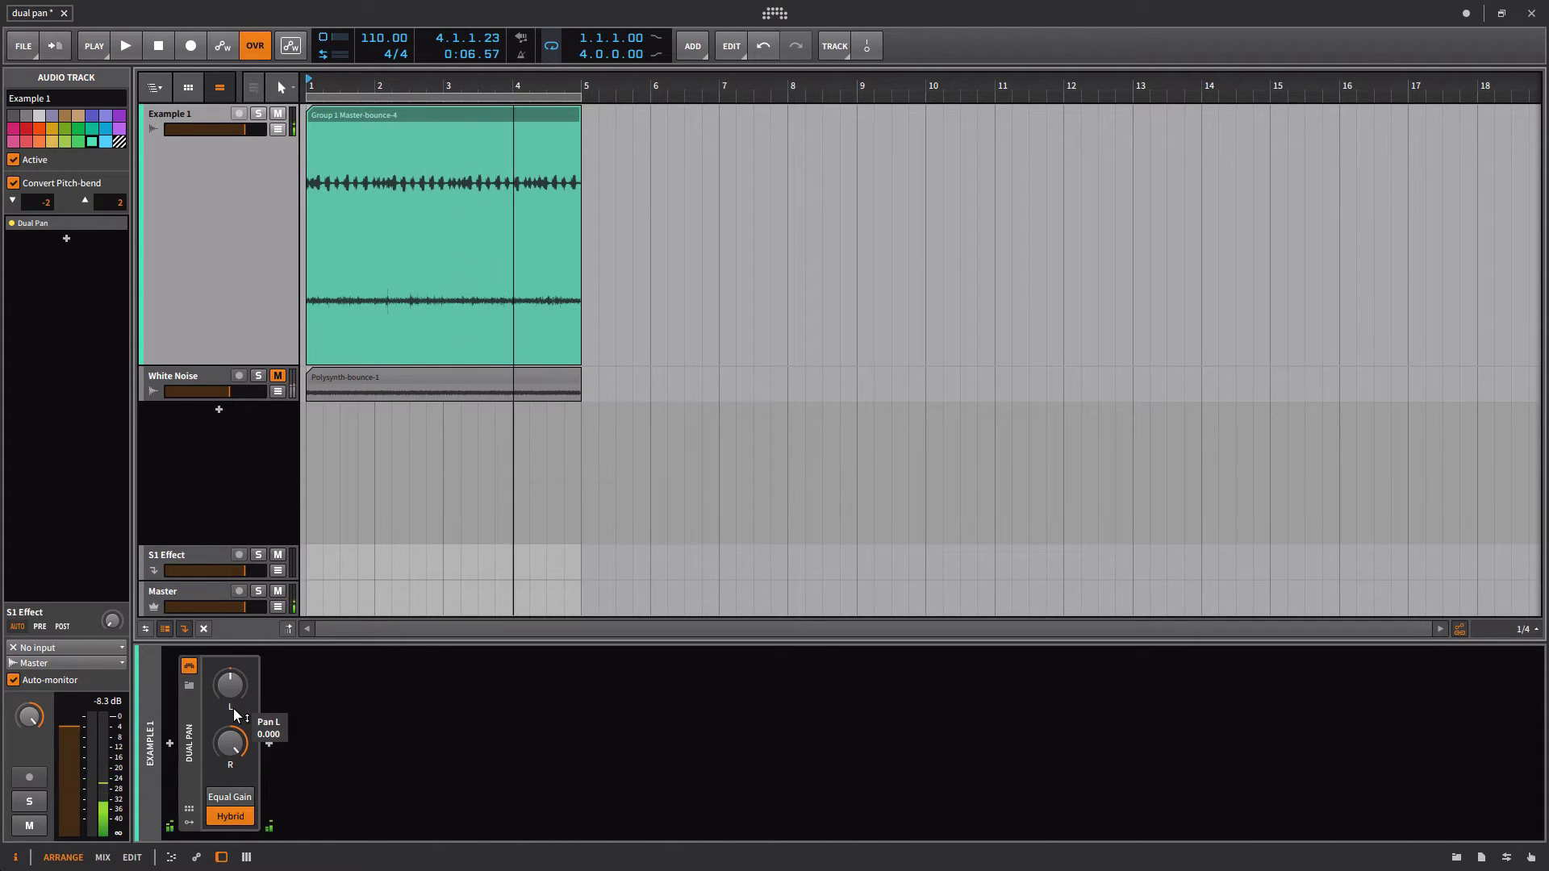
key("space")
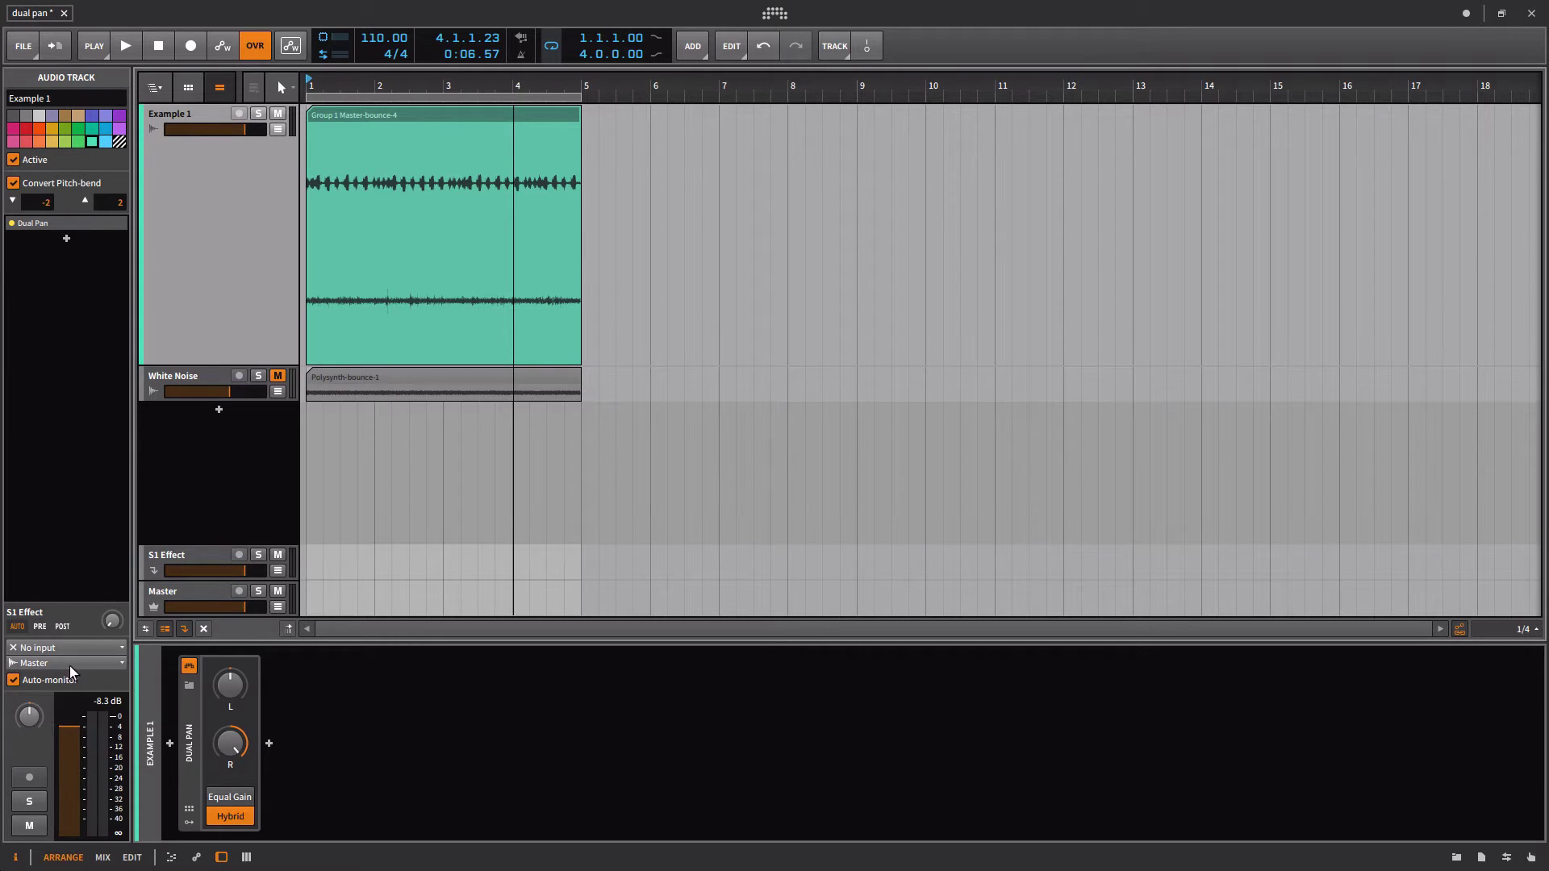
left_click_drag(269, 742, 263, 694)
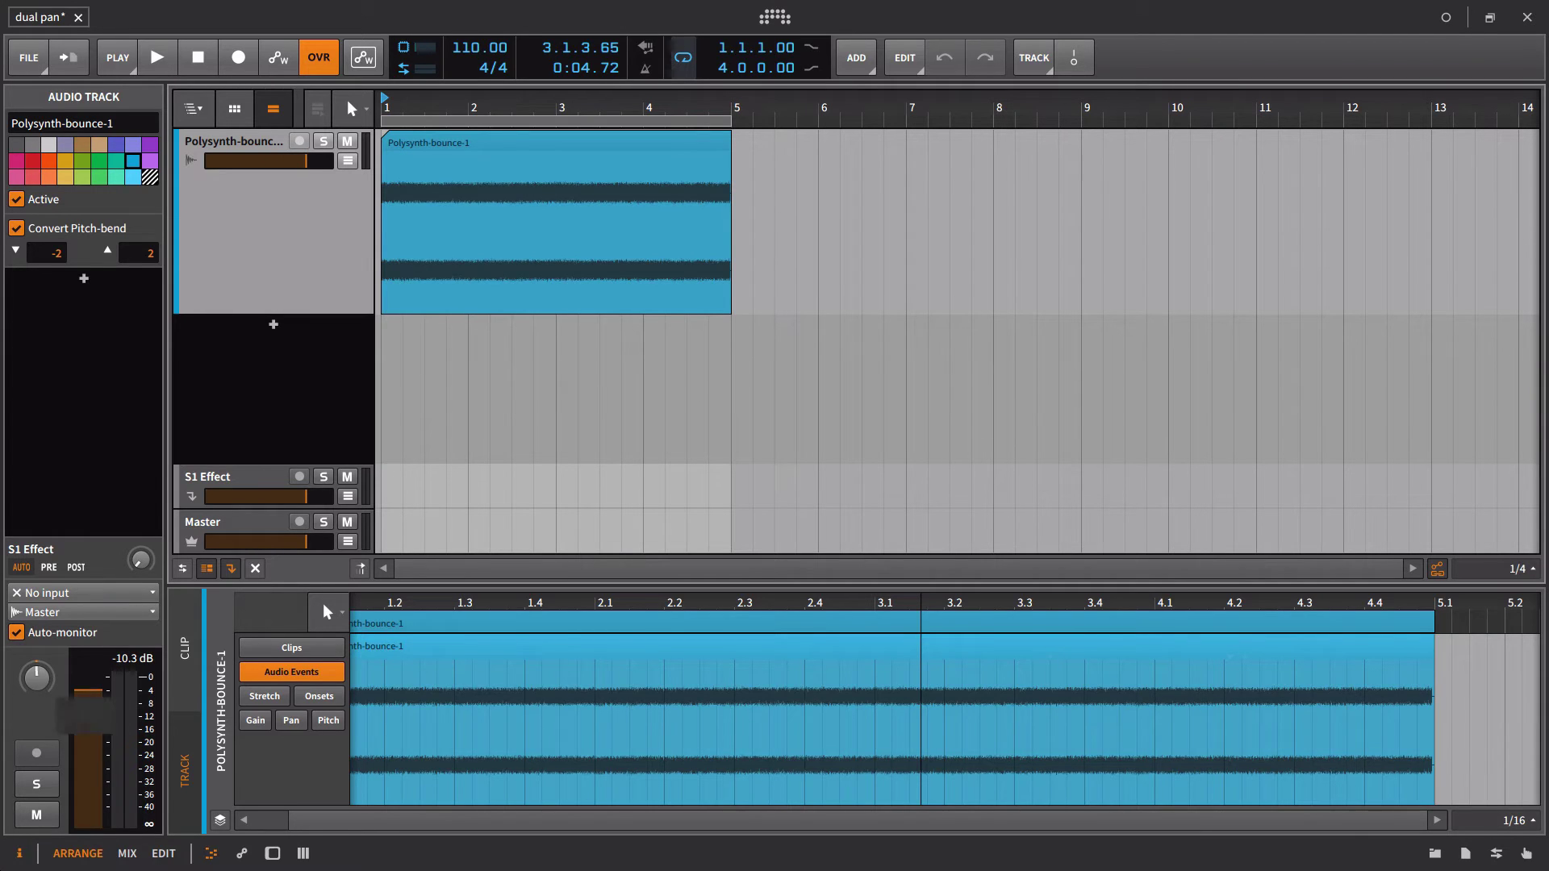
Show Polysynth-bounce-1's Mixer Pan lane and draw a ramp from -100% at bar 1 to 100% at bar 5.
left_click(348, 161)
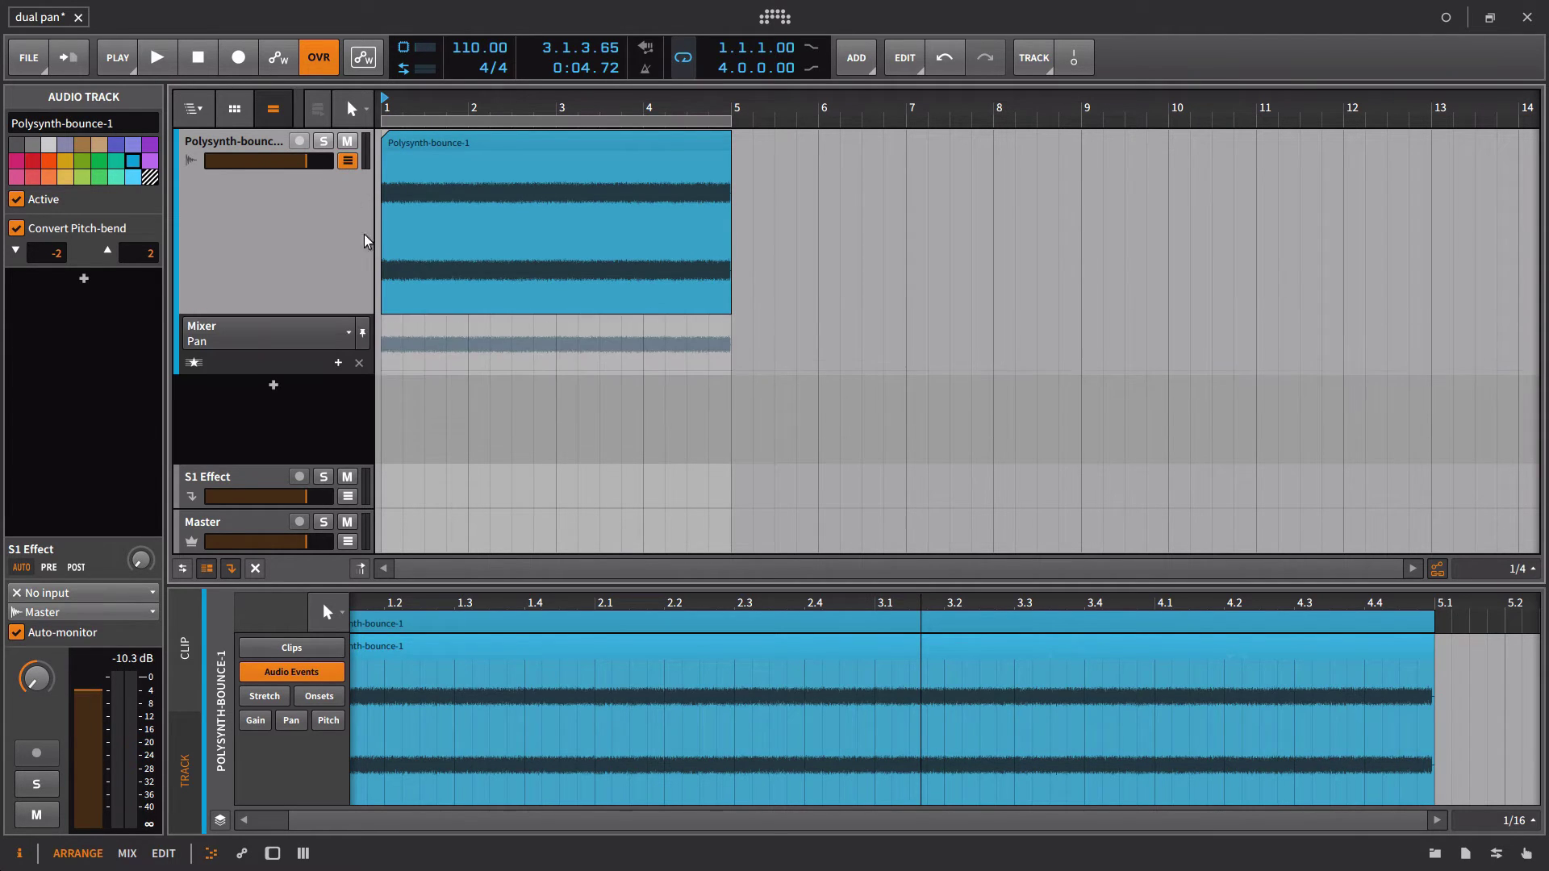
left_click_drag(387, 371, 743, 314)
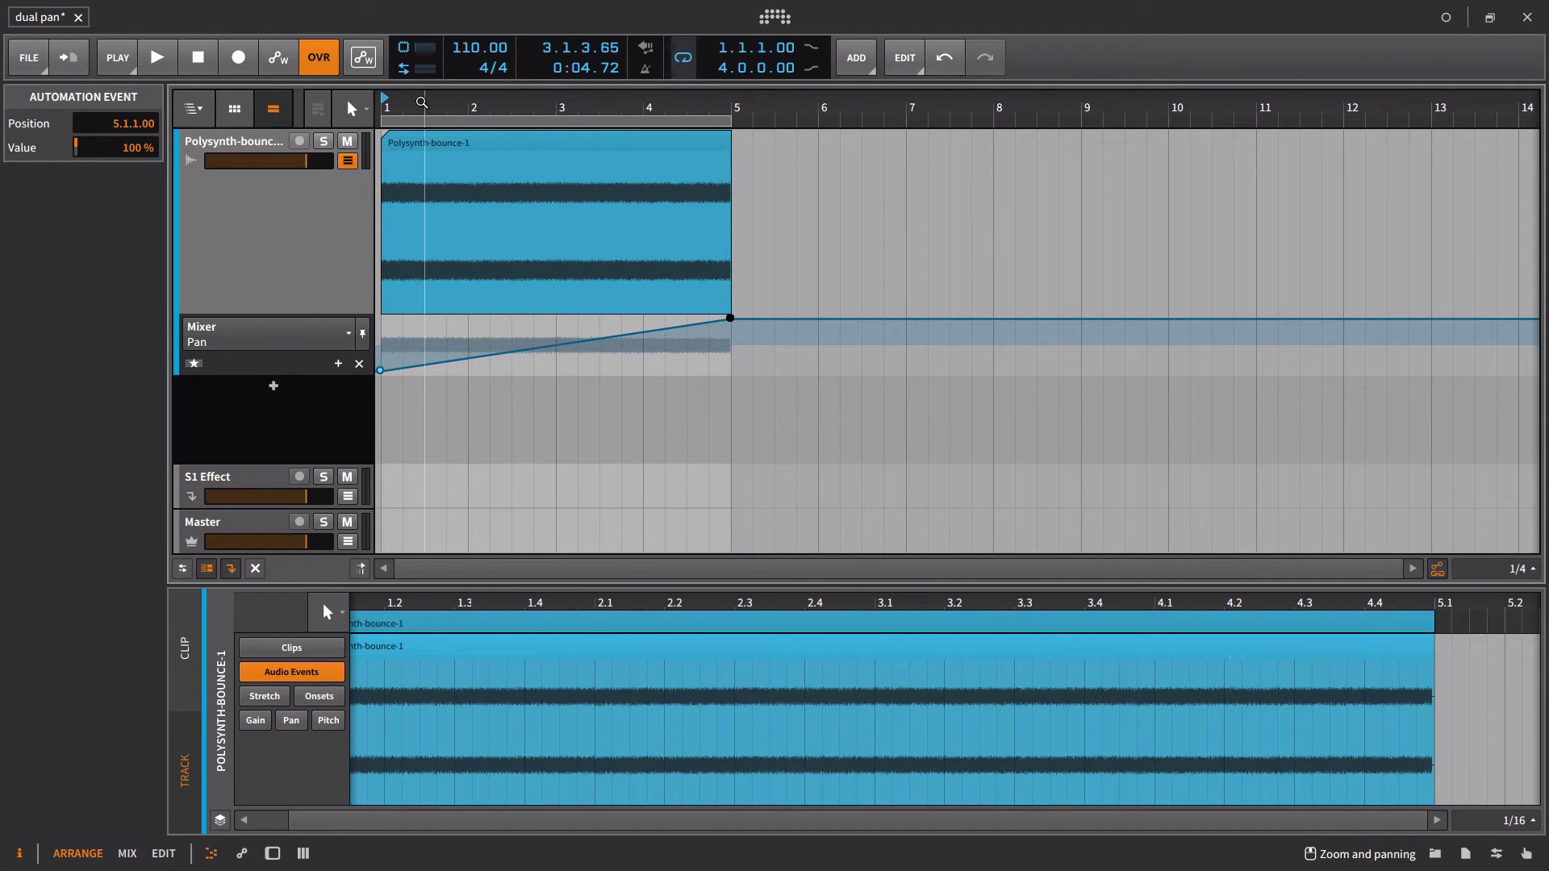
left_click(235, 155)
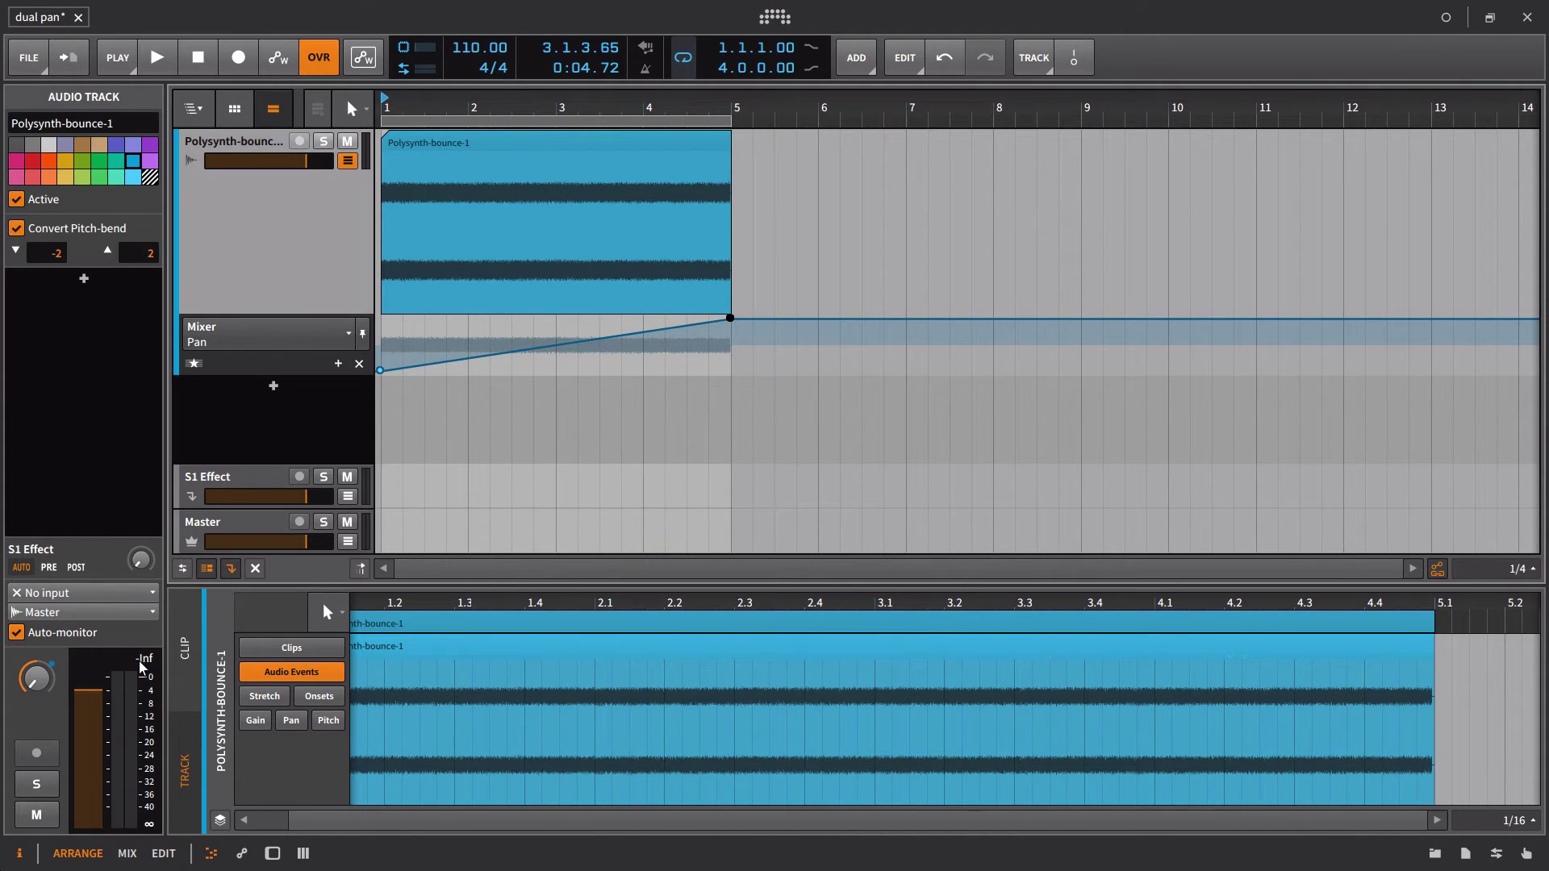
key("space")
key("space")
key("space")
key("space")
key("space")
key("space")
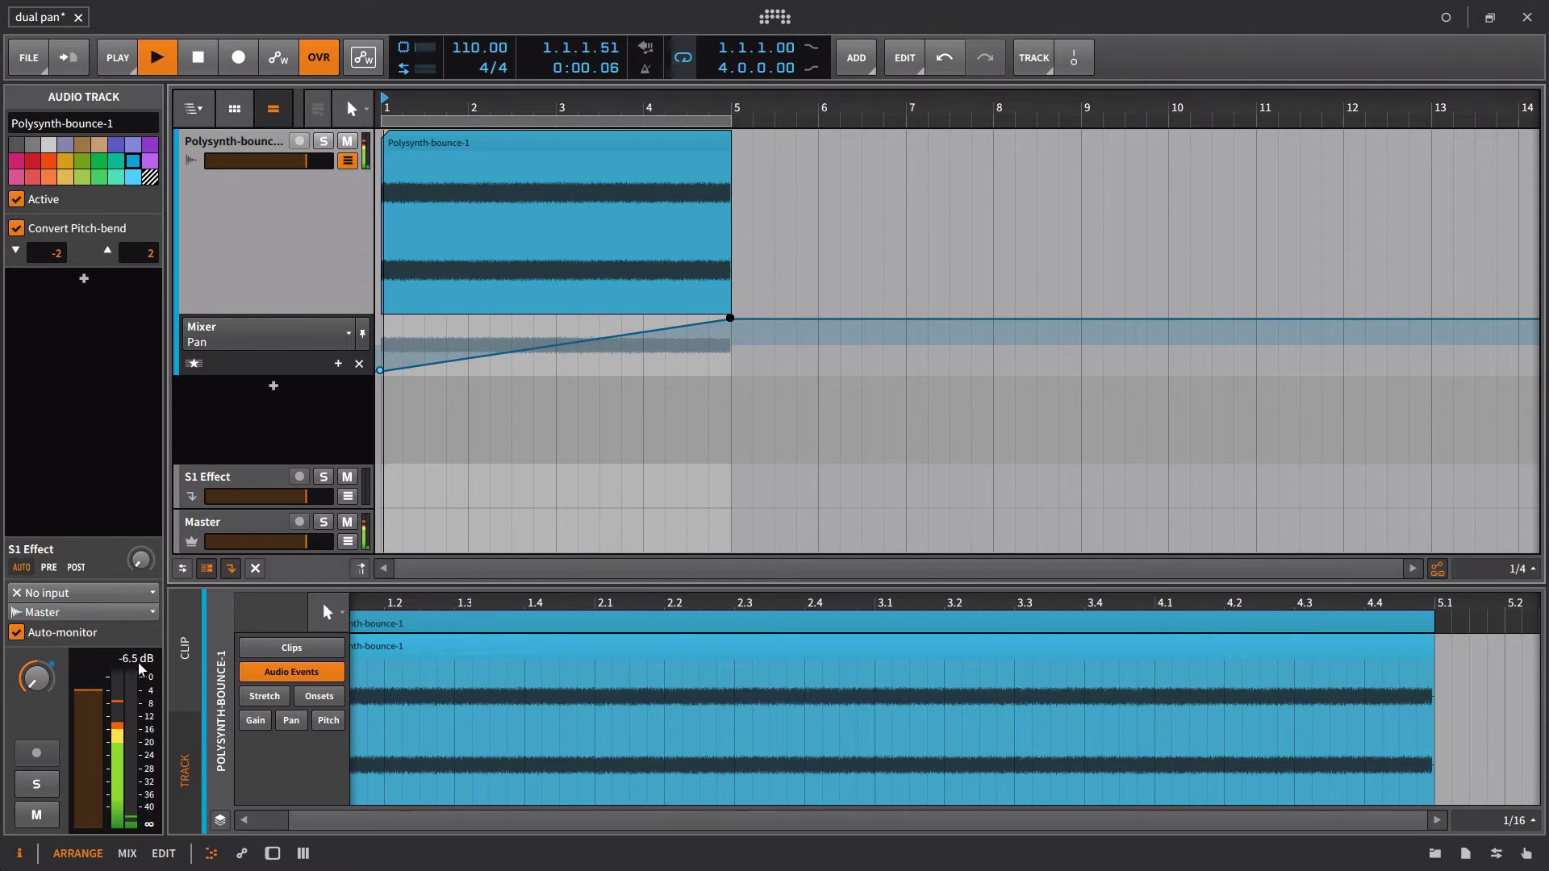
key("space")
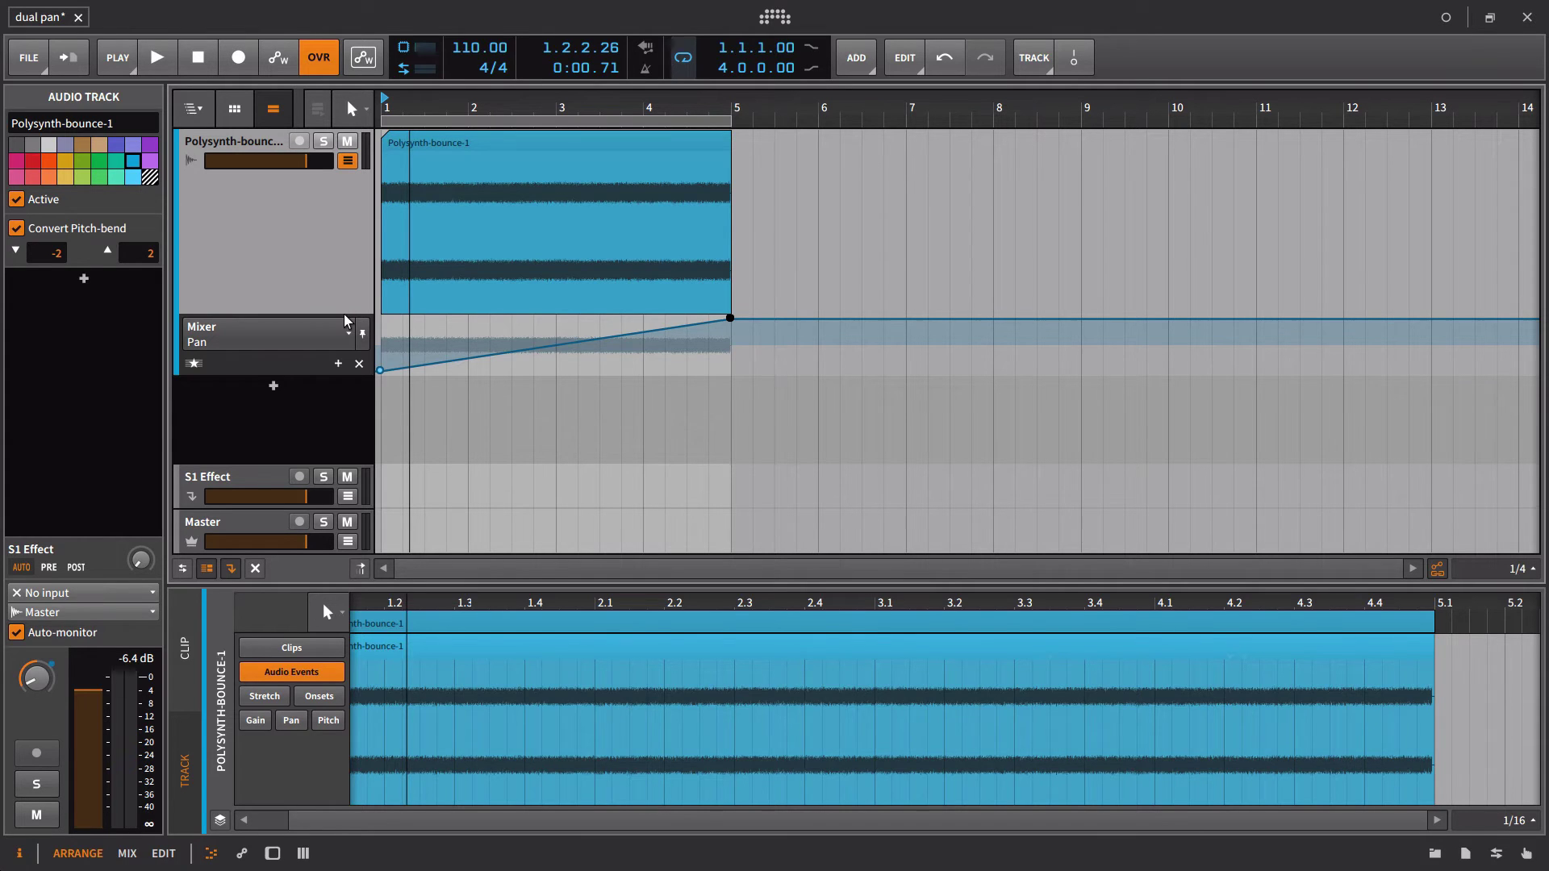
Delete the pan automation curve and set the Polysynth-bounce-1 clip's audio event pan to 100%.
left_click(358, 364)
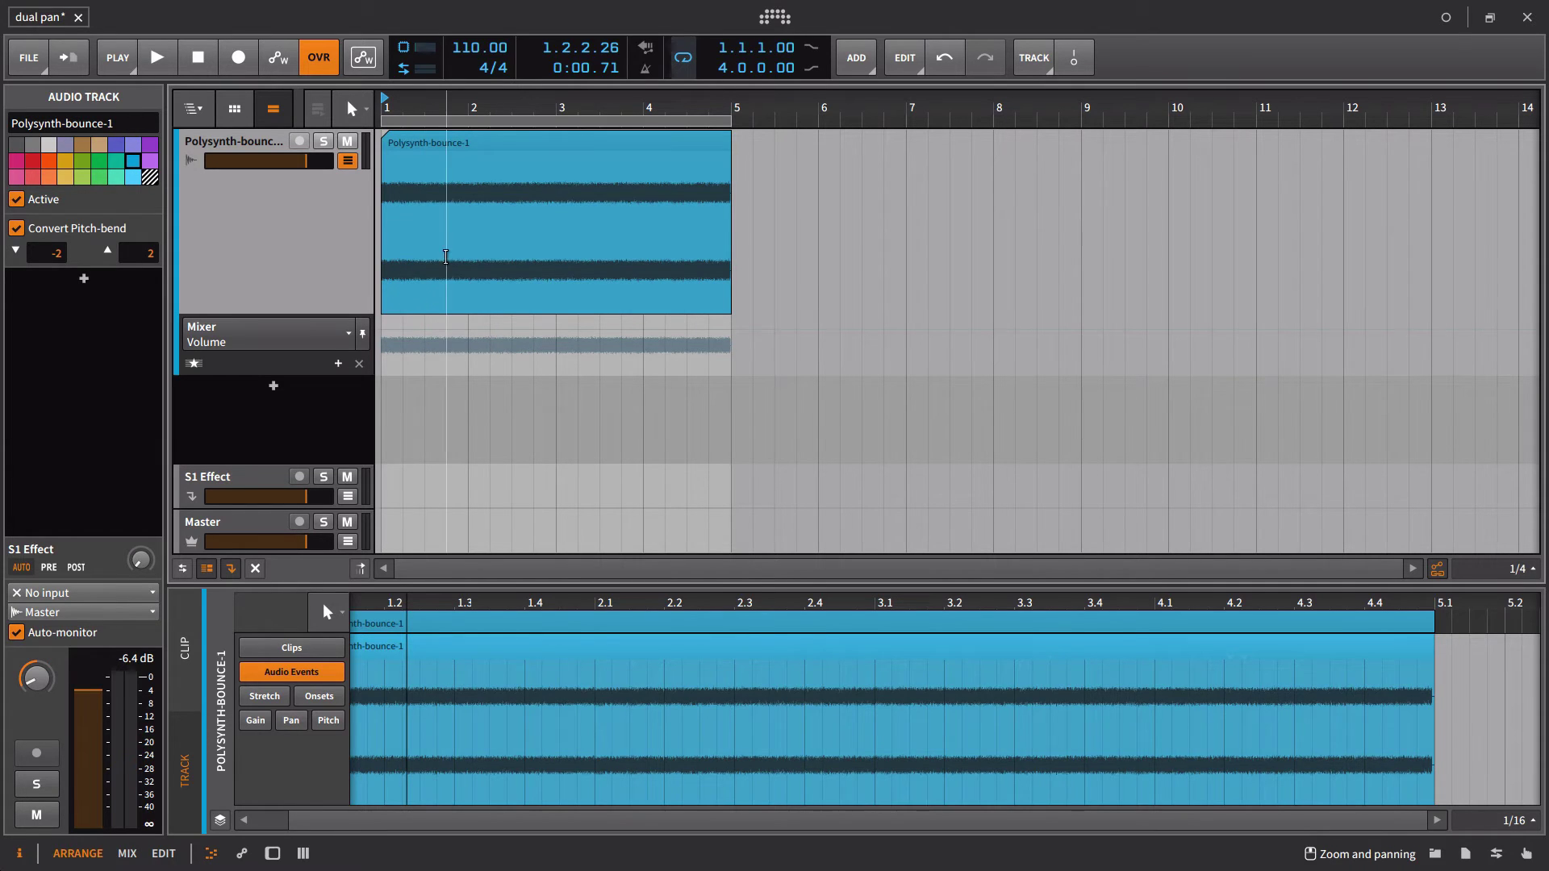
left_click(432, 147)
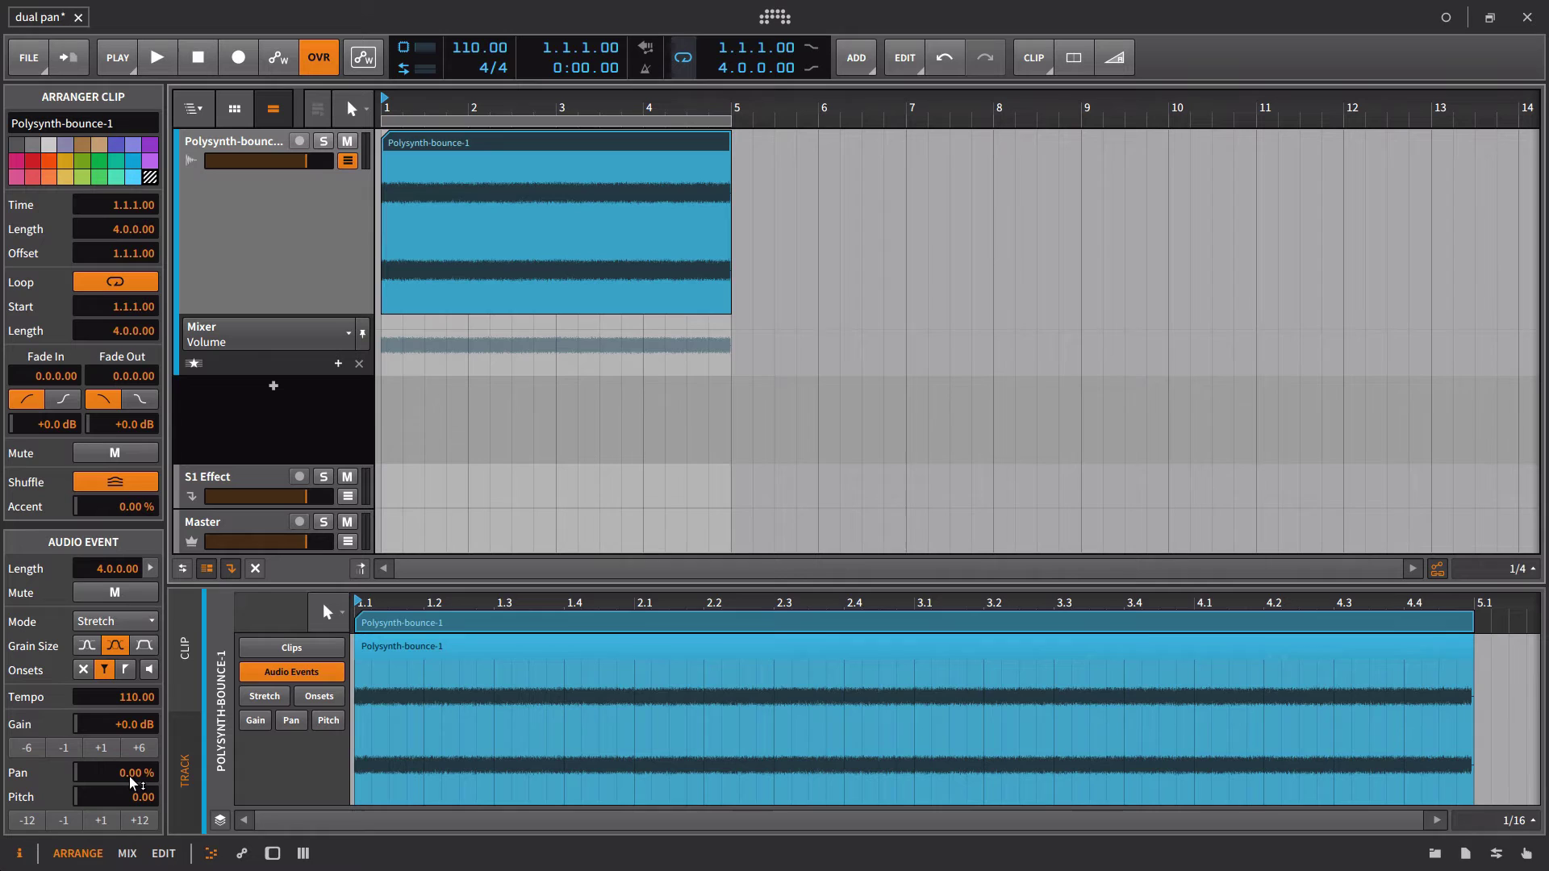
left_click_drag(131, 780, 132, 710)
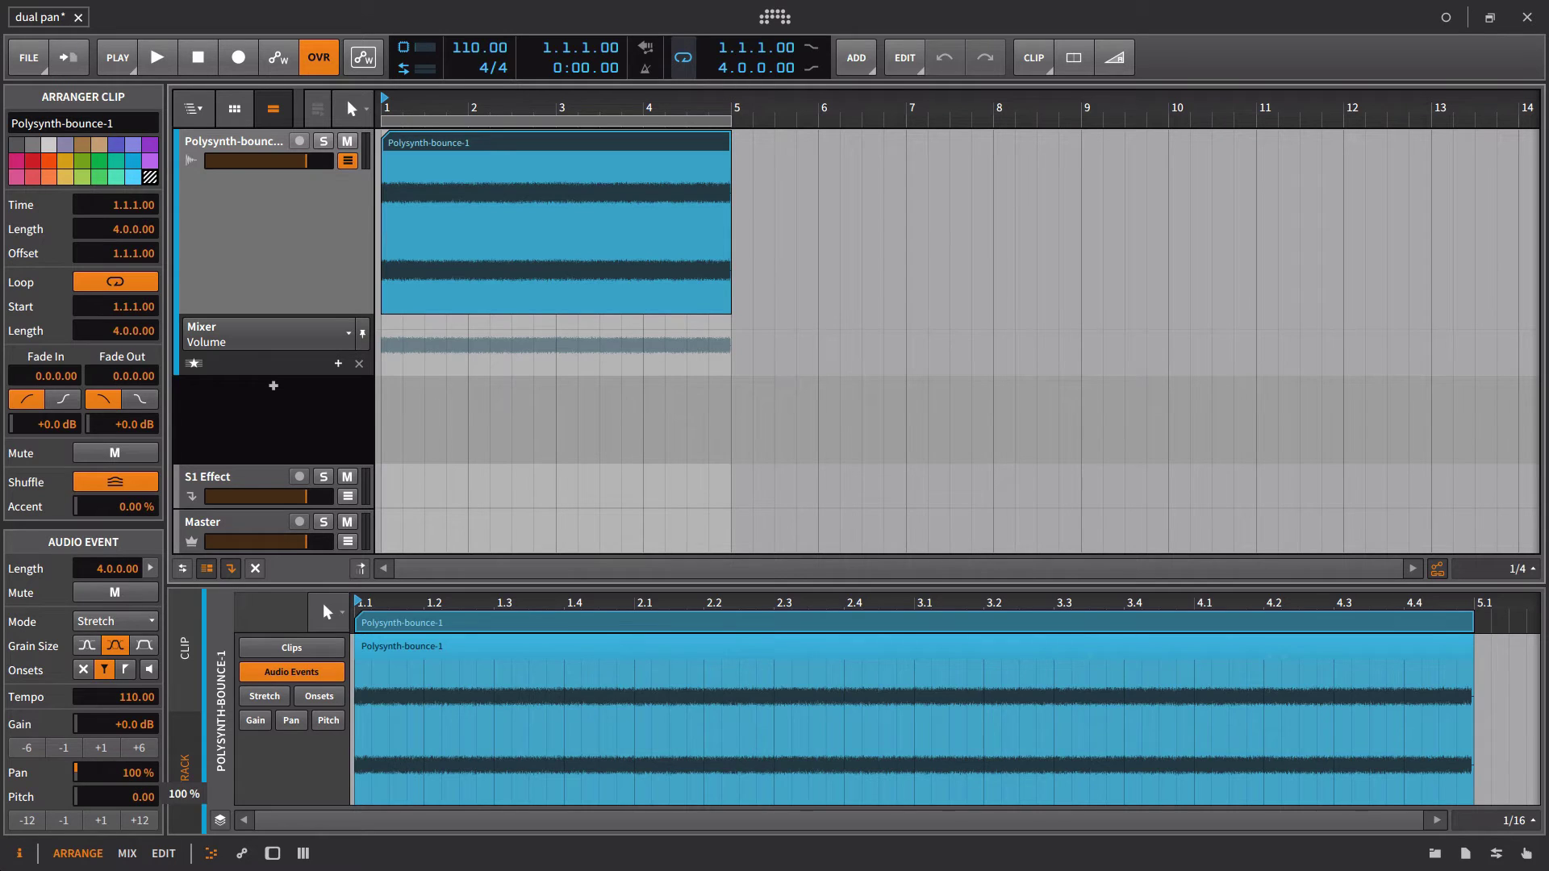
Bounce the clip post-fader to a new audio track.
right_click(442, 150)
left_click(573, 549)
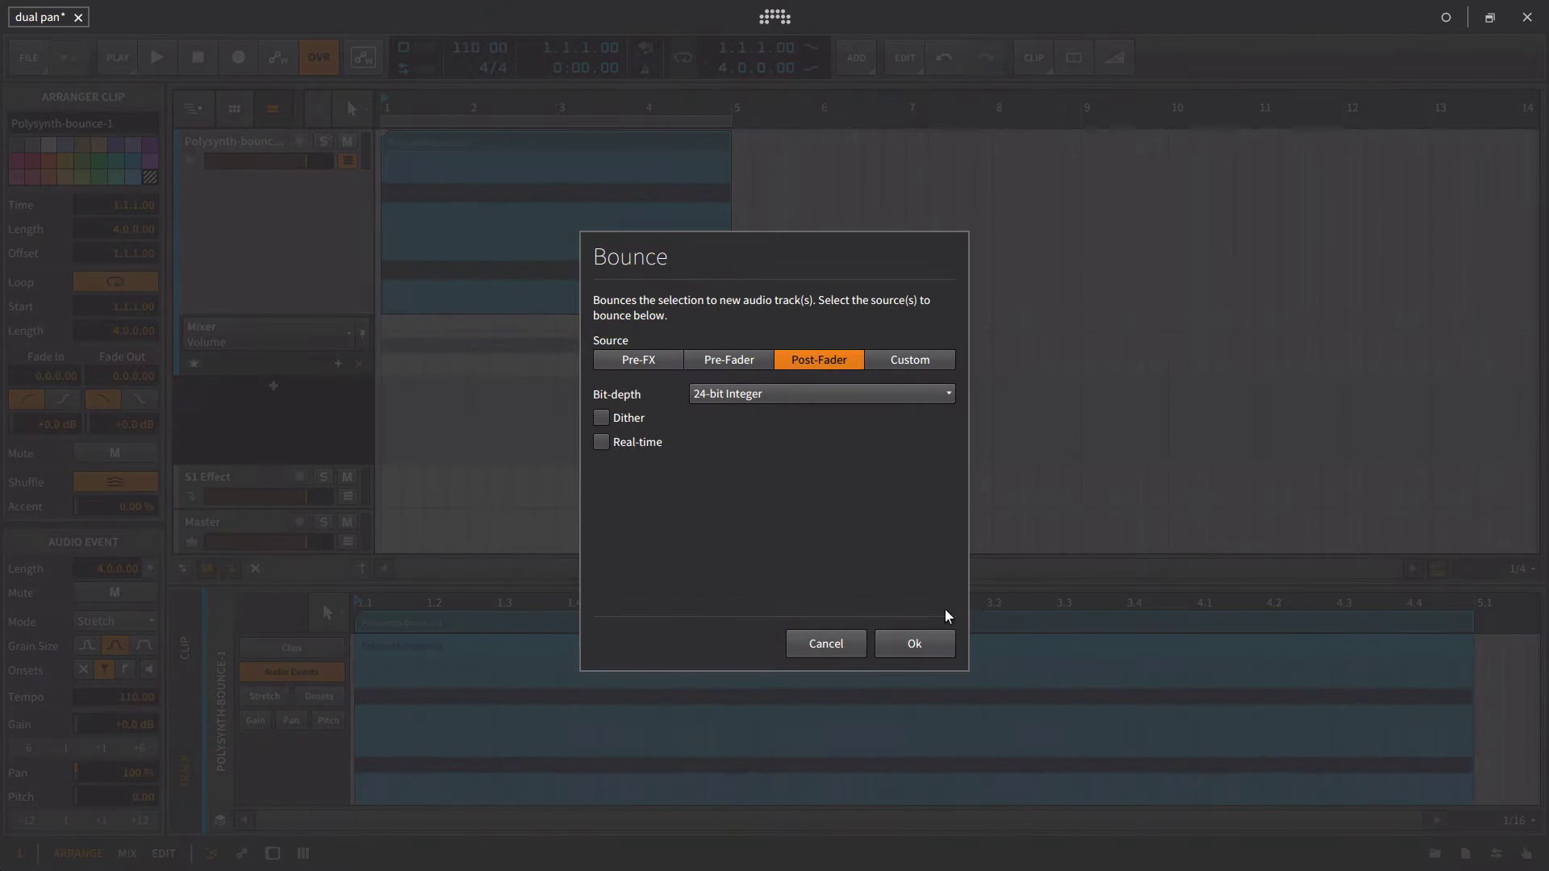
left_click(928, 634)
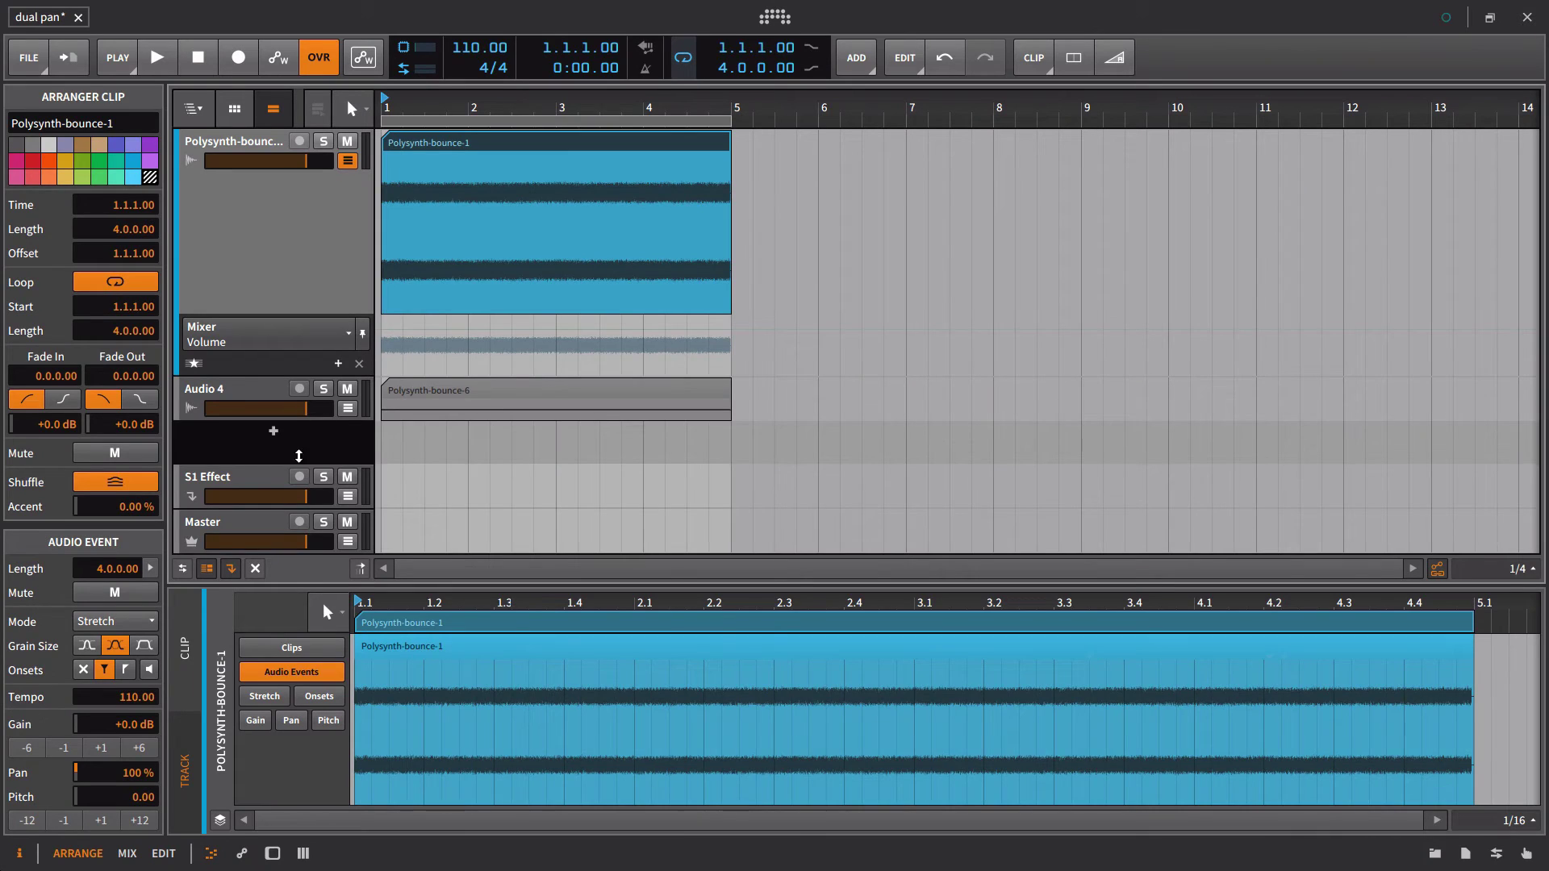
Make the Audio 4 track taller, solo it, and play the Polysynth-bounce-6 clip.
left_click_drag(299, 456, 311, 529)
left_click(323, 368)
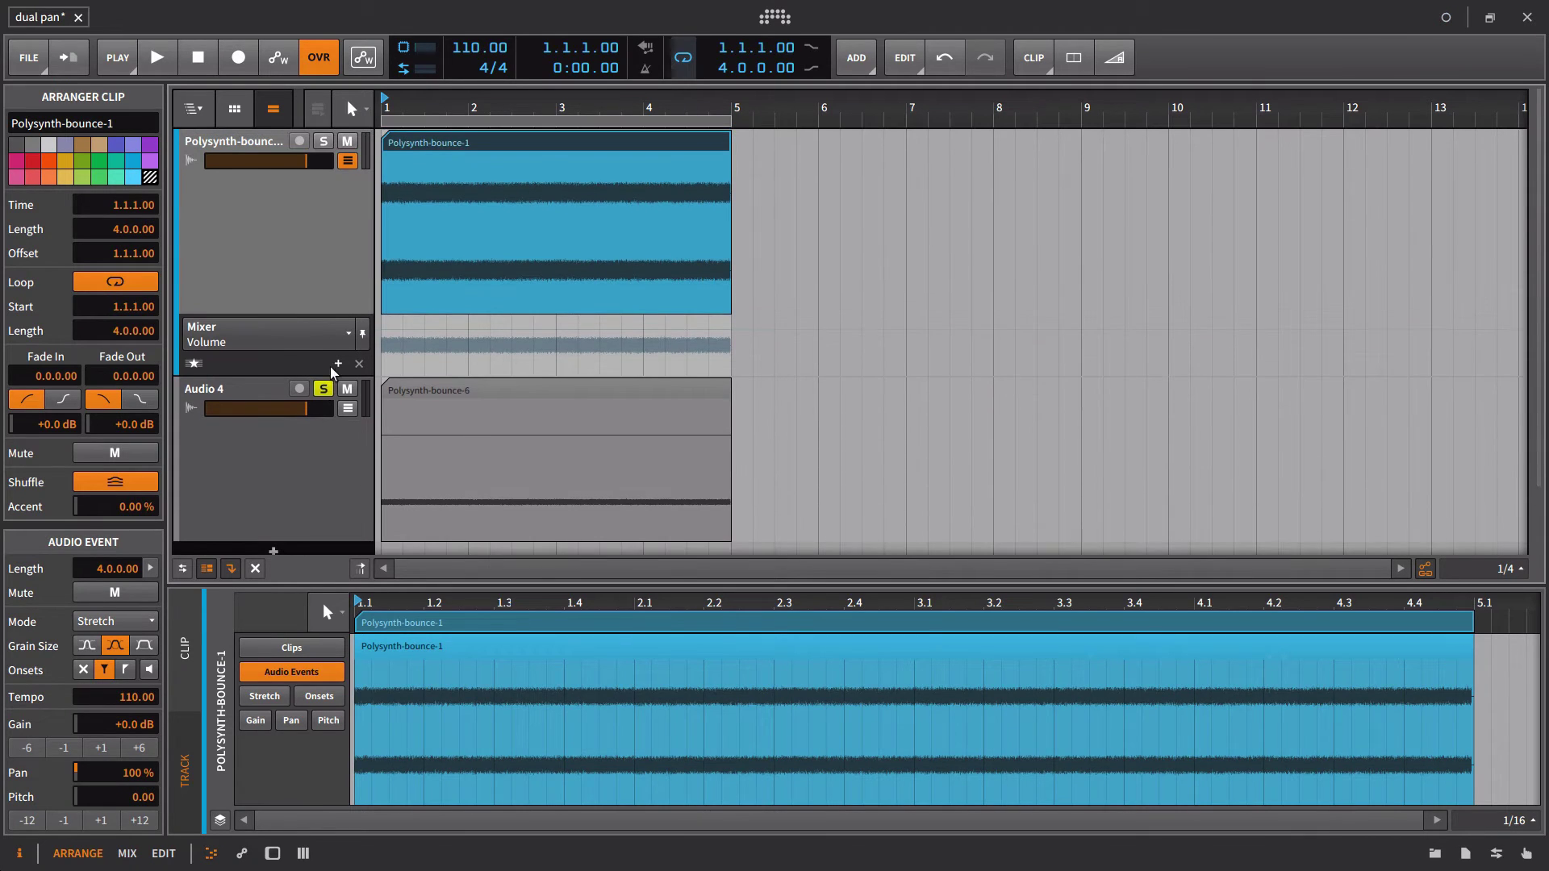
key("space")
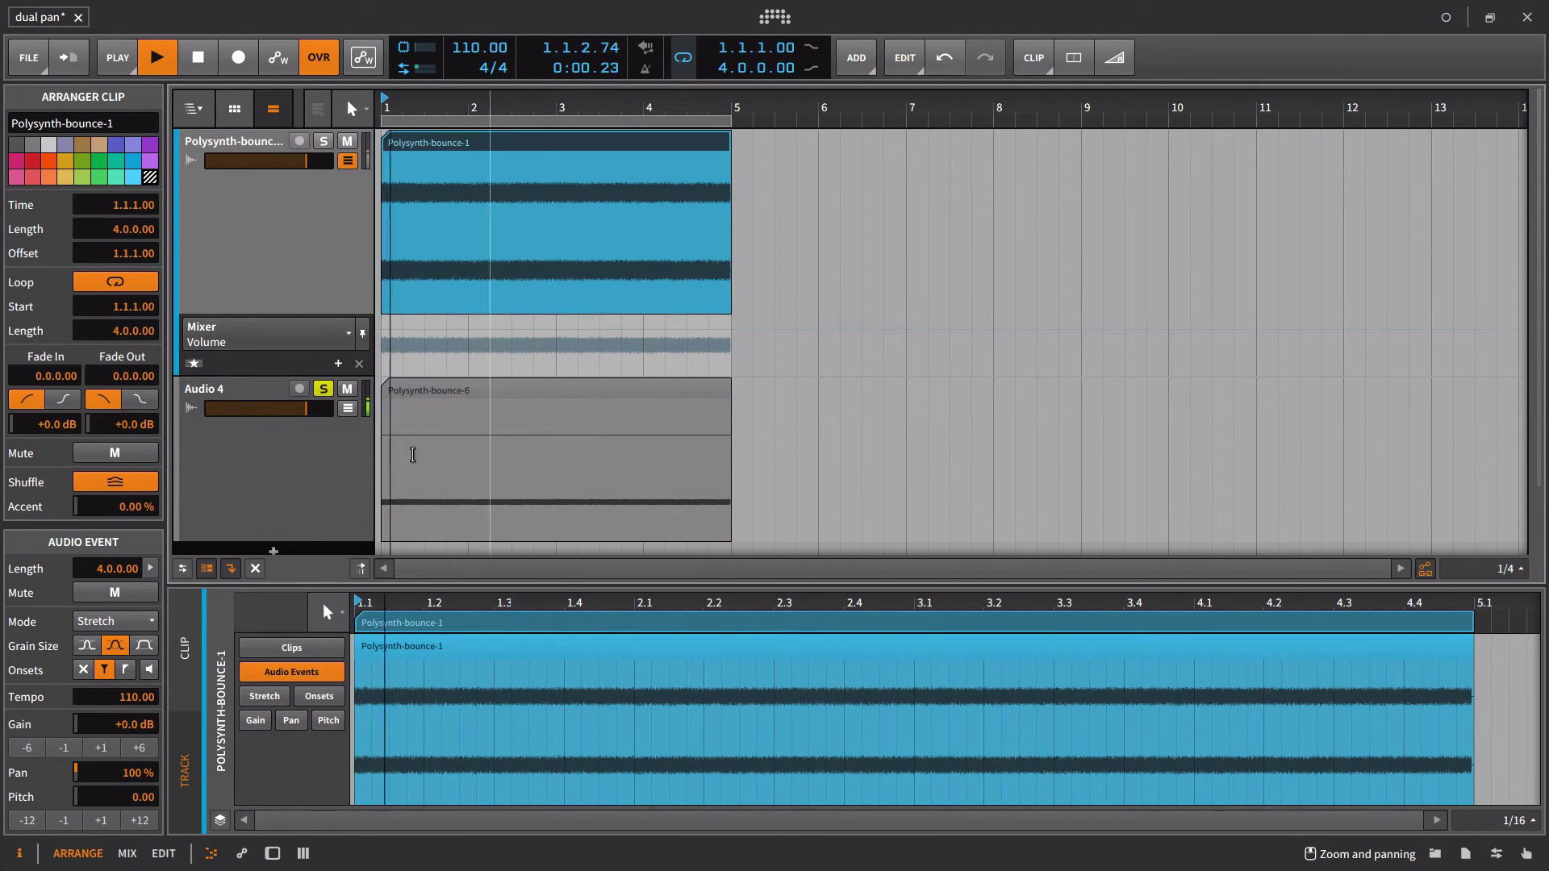
left_click(248, 396)
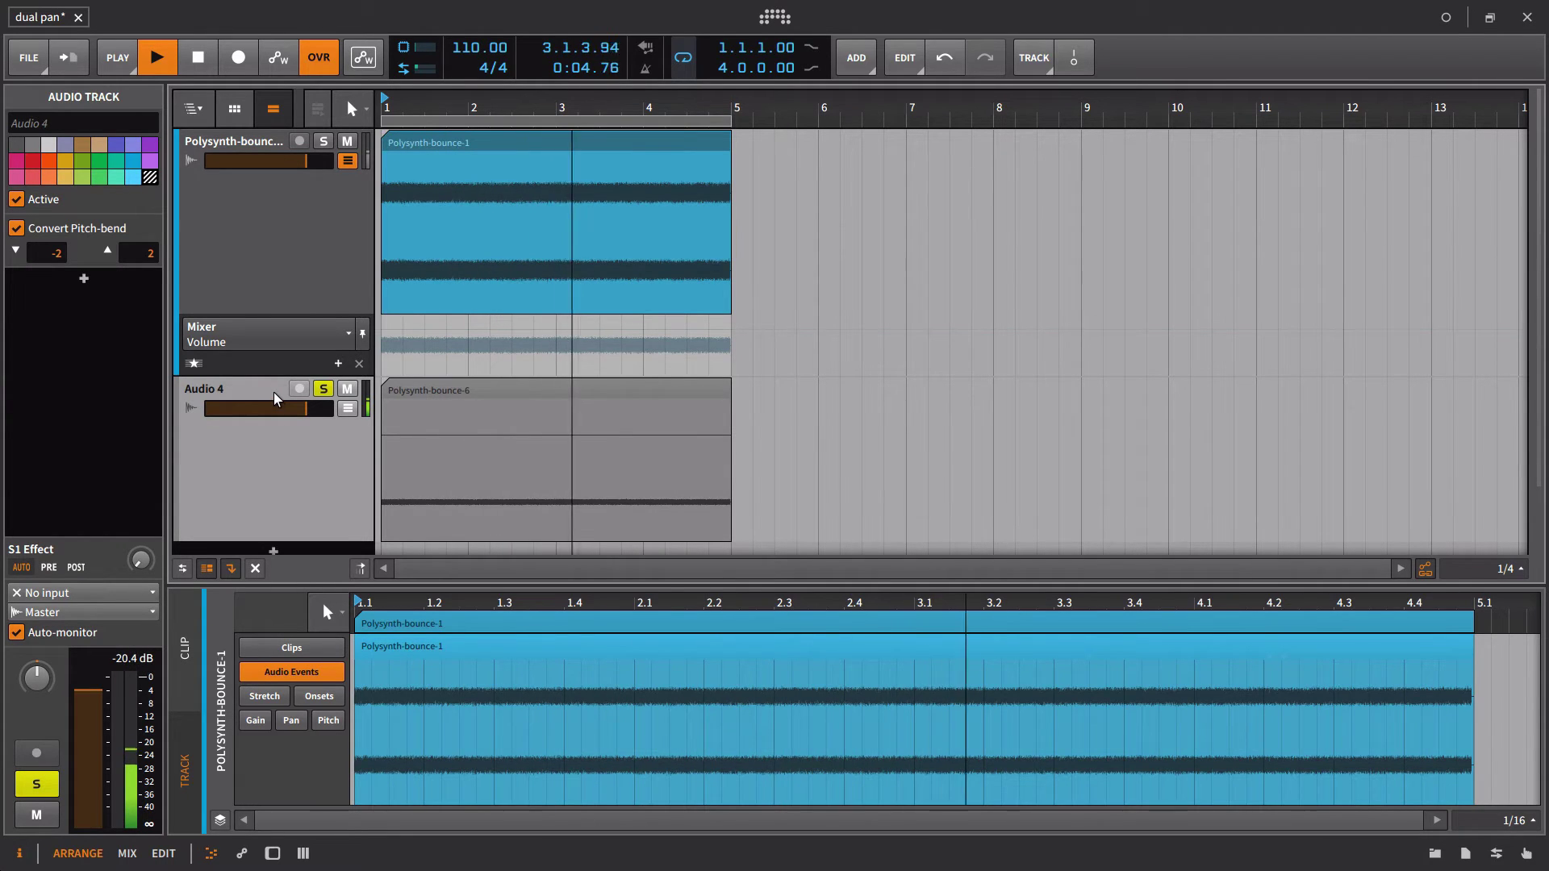
Stop playback and add the Tool device from the Browser's Devices search onto Audio 4.
key("space")
key("Escape")
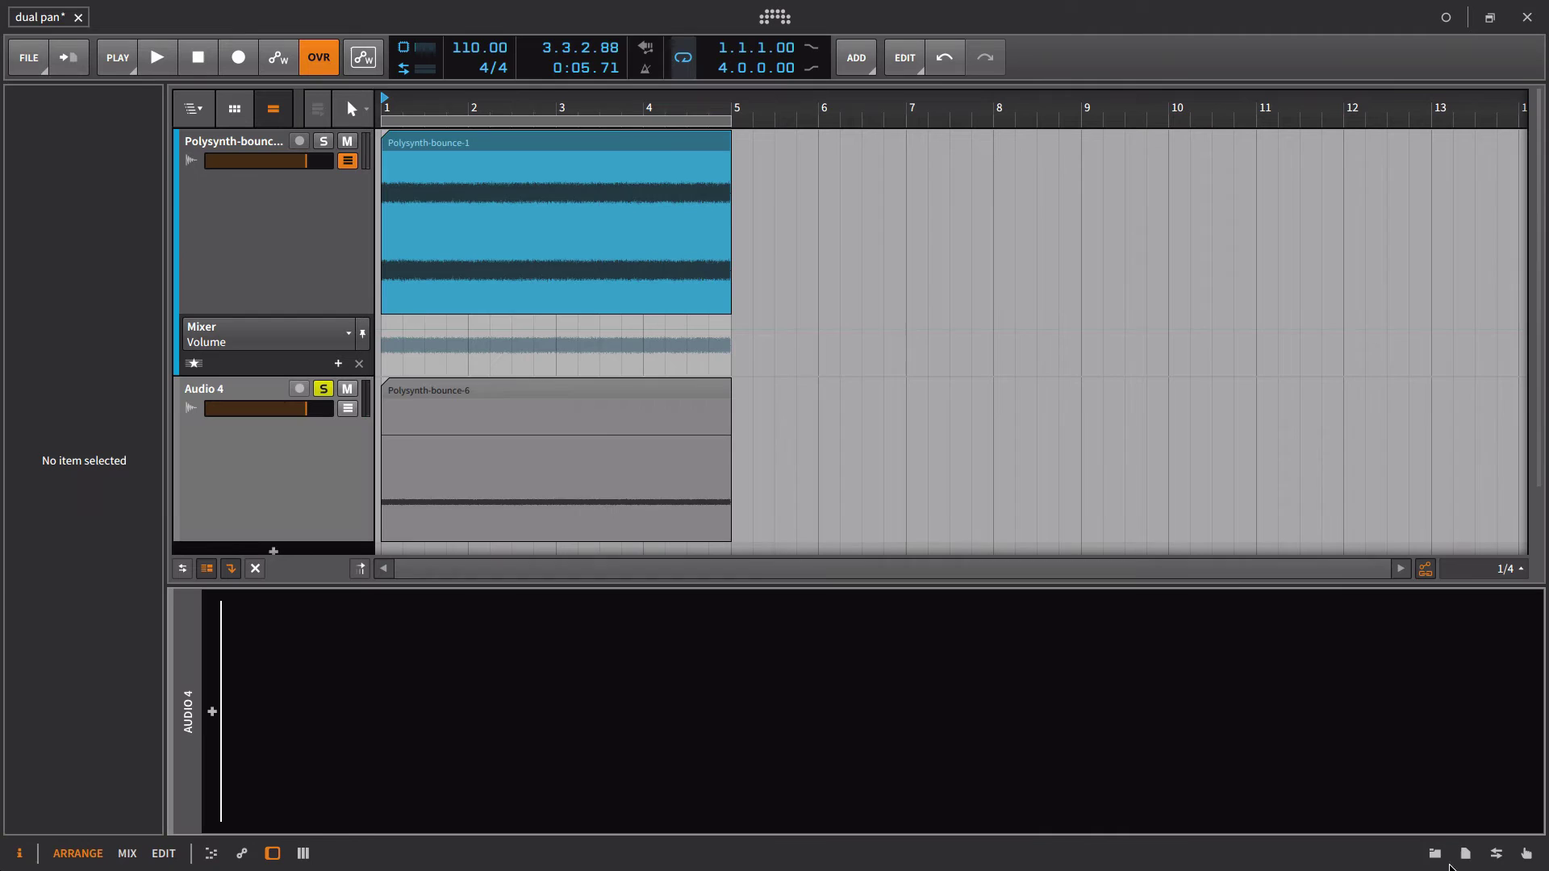
left_click(1435, 855)
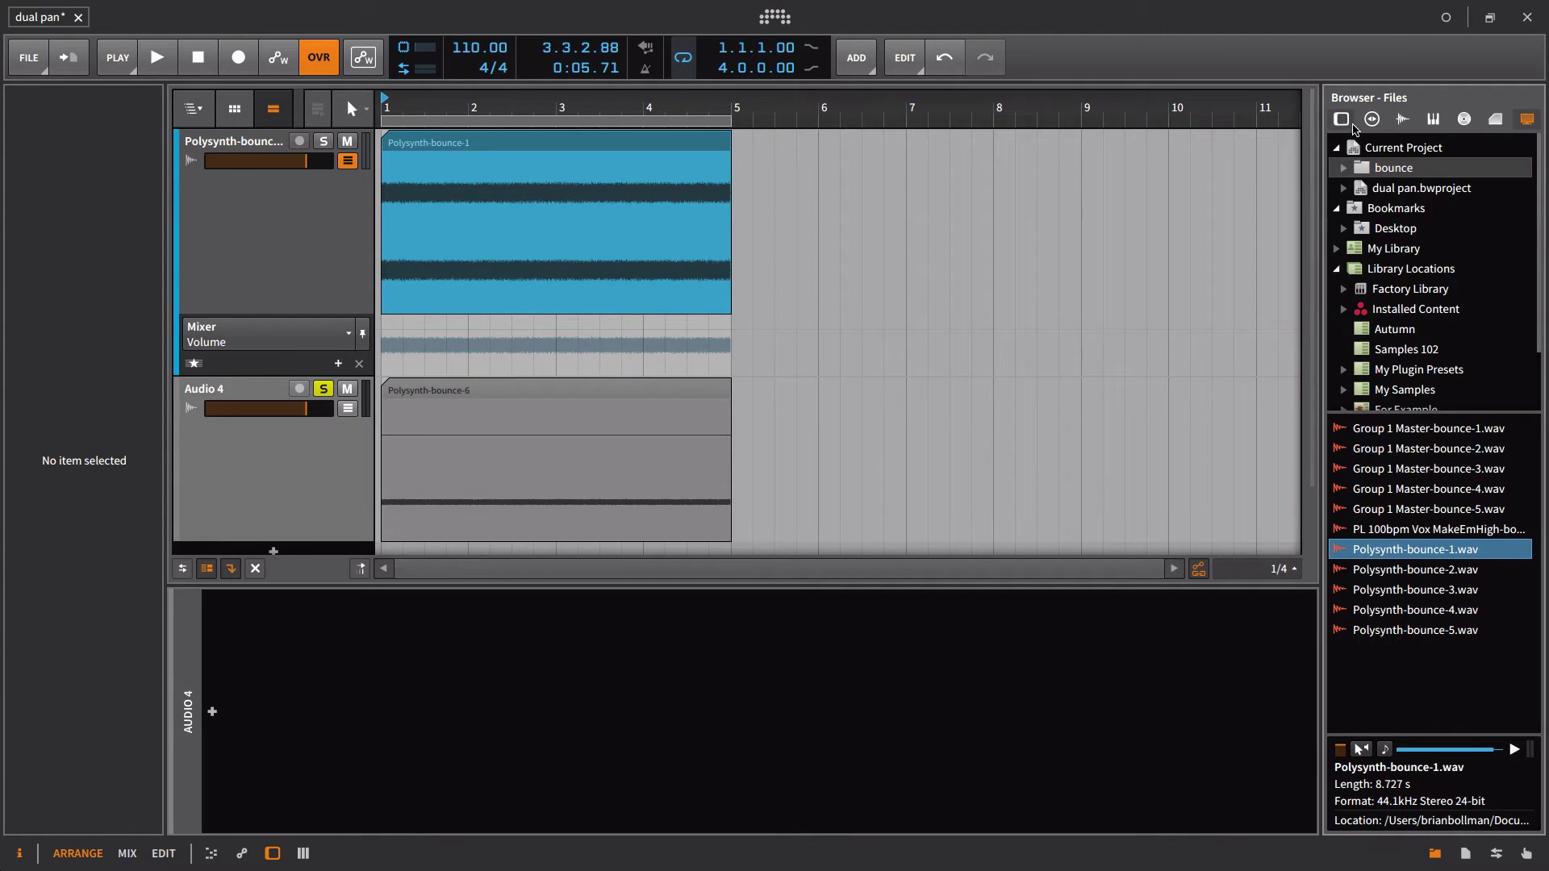
left_click(1342, 118)
double_click(1368, 146)
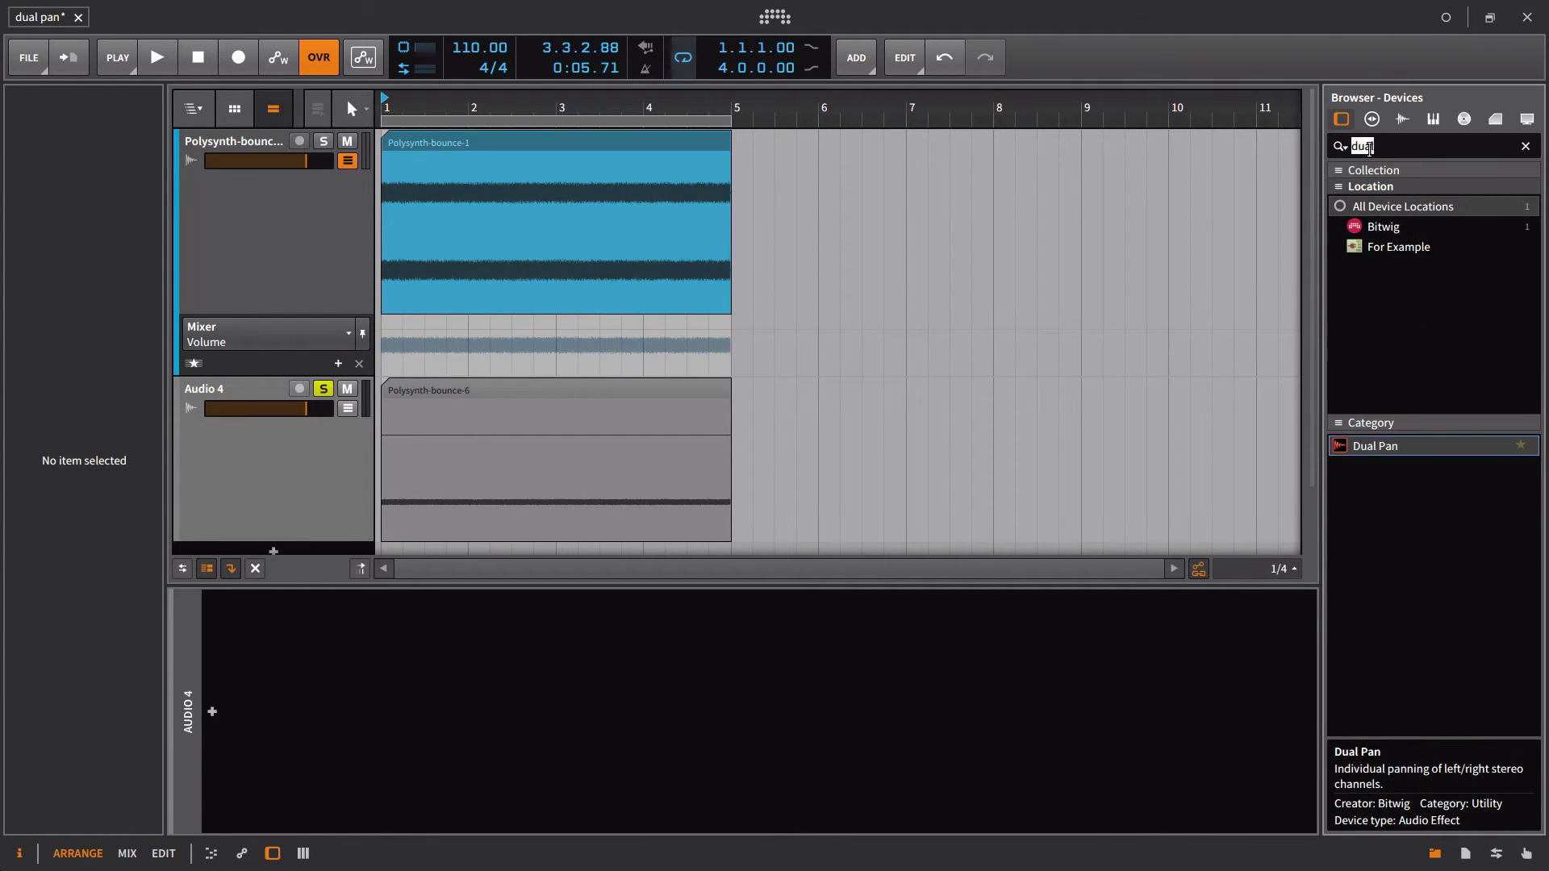
type("tool")
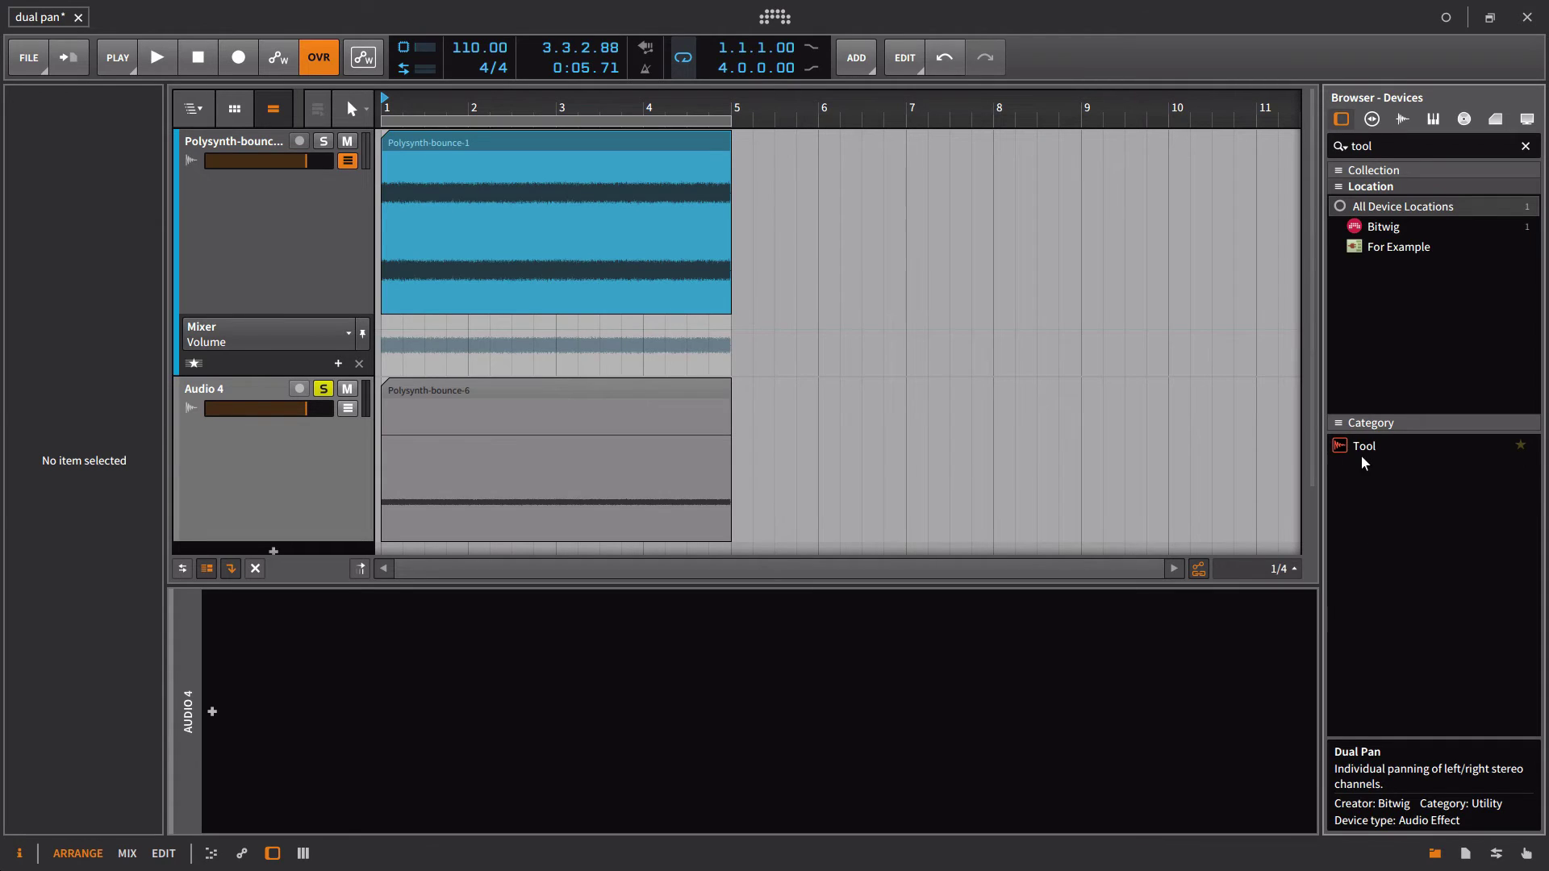
left_click_drag(1362, 458, 976, 468)
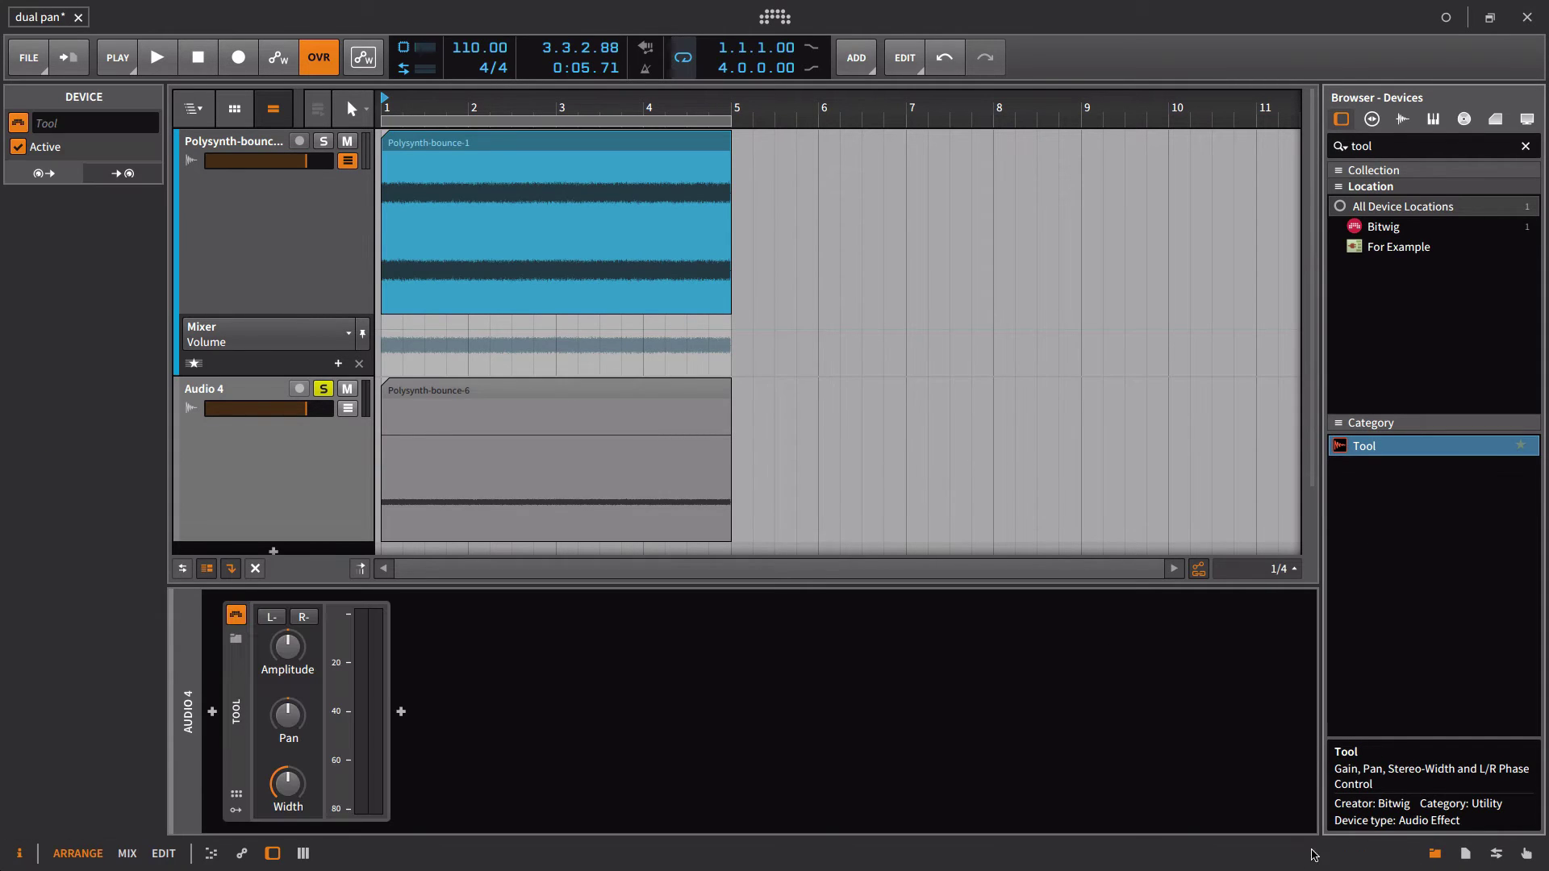
left_click(1434, 853)
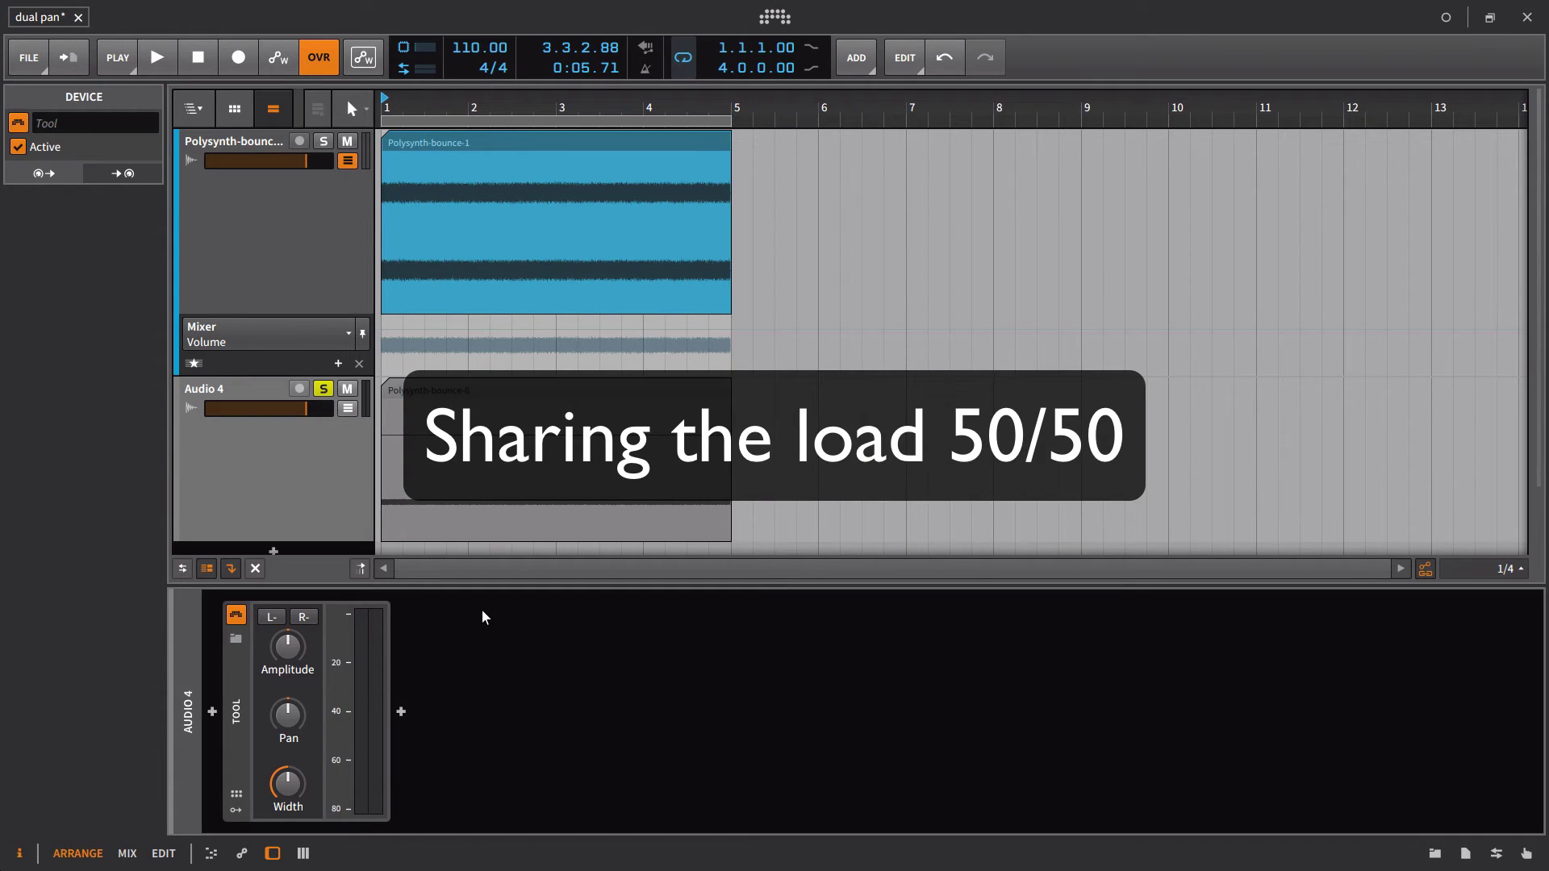
While playing, reset the Tool's Width on Audio 4, then set it to 0% mono.
key("space")
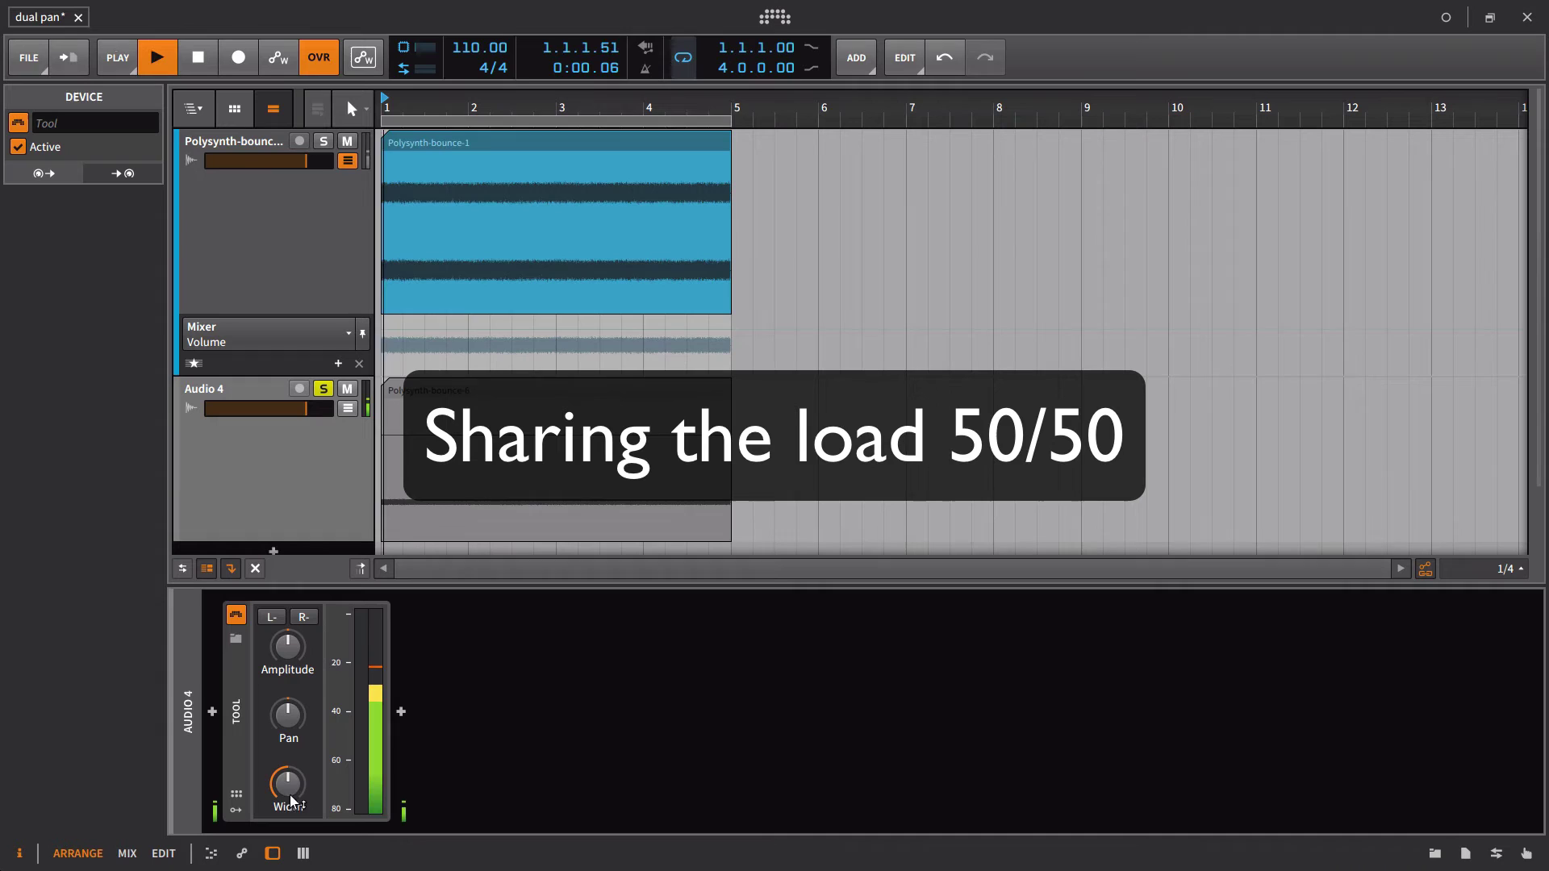
left_click(248, 448)
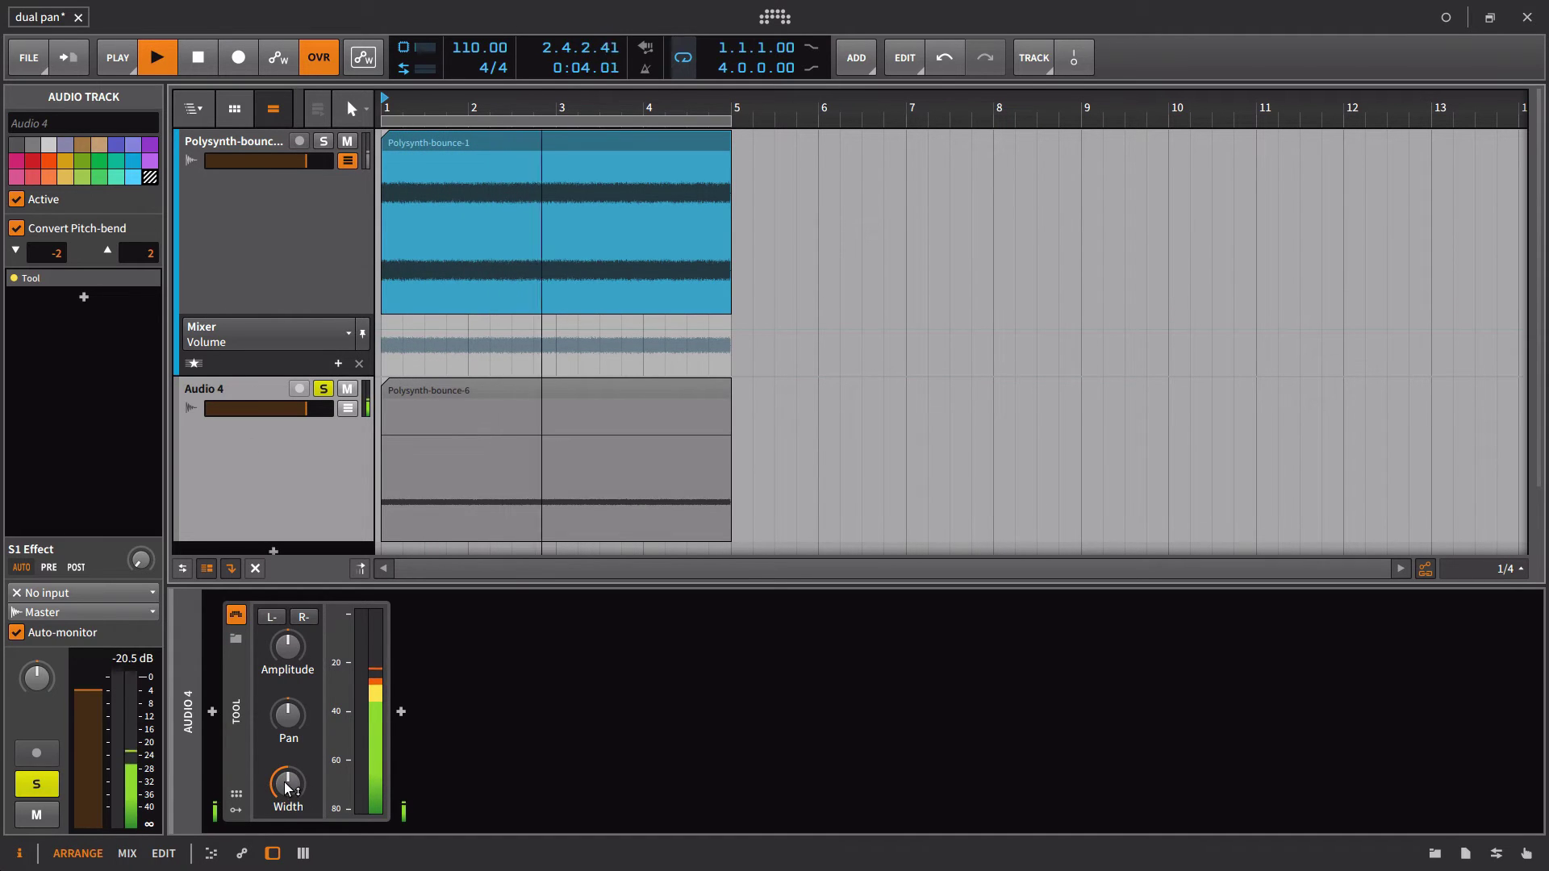
left_click_drag(274, 780, 274, 831)
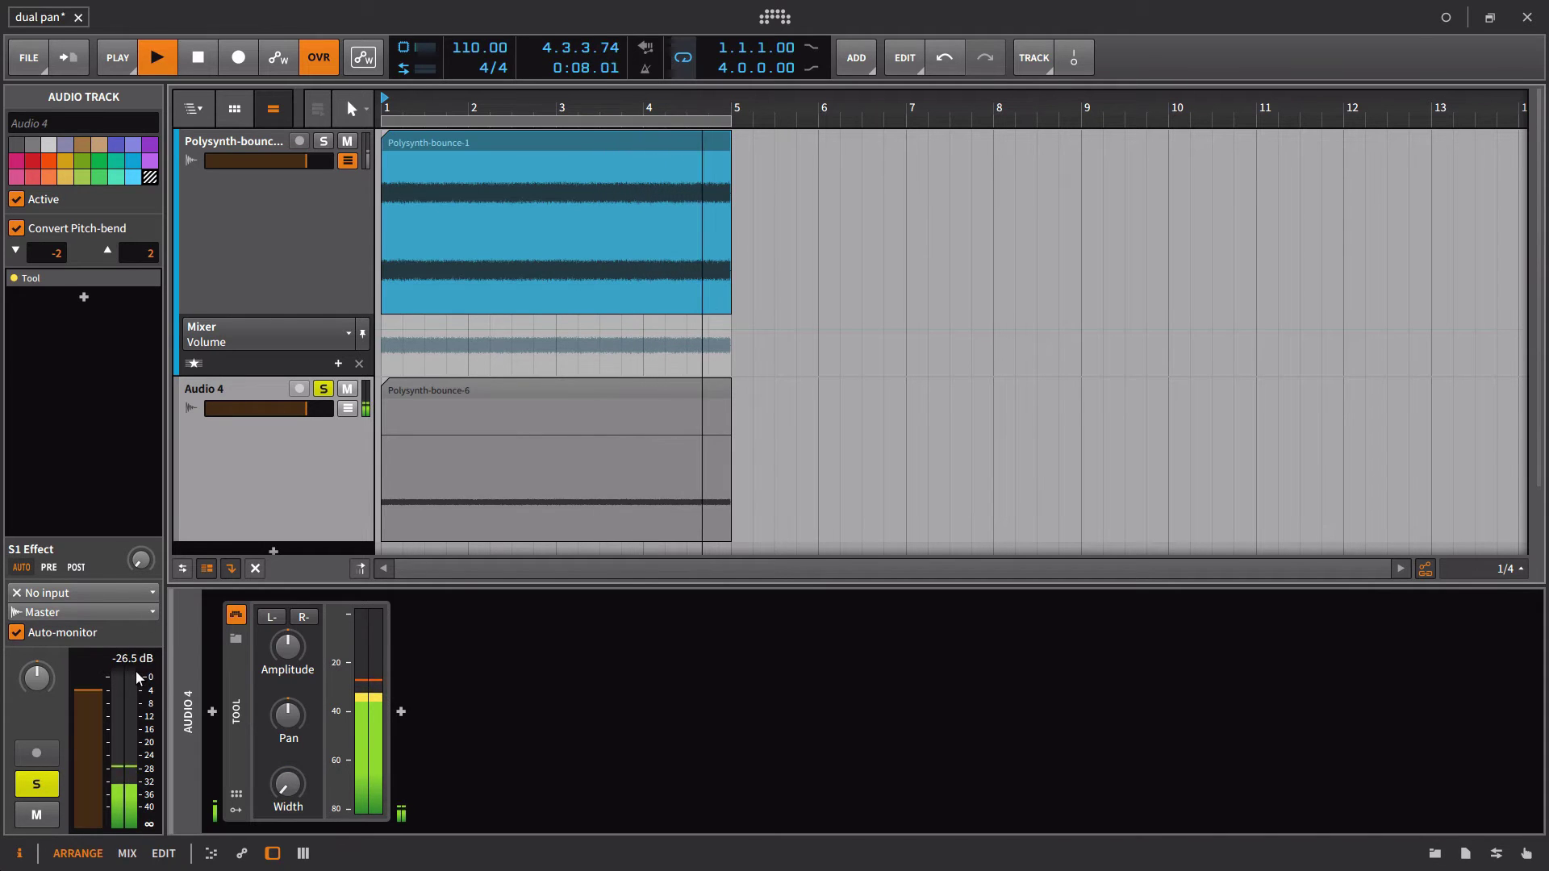
double_click(285, 787)
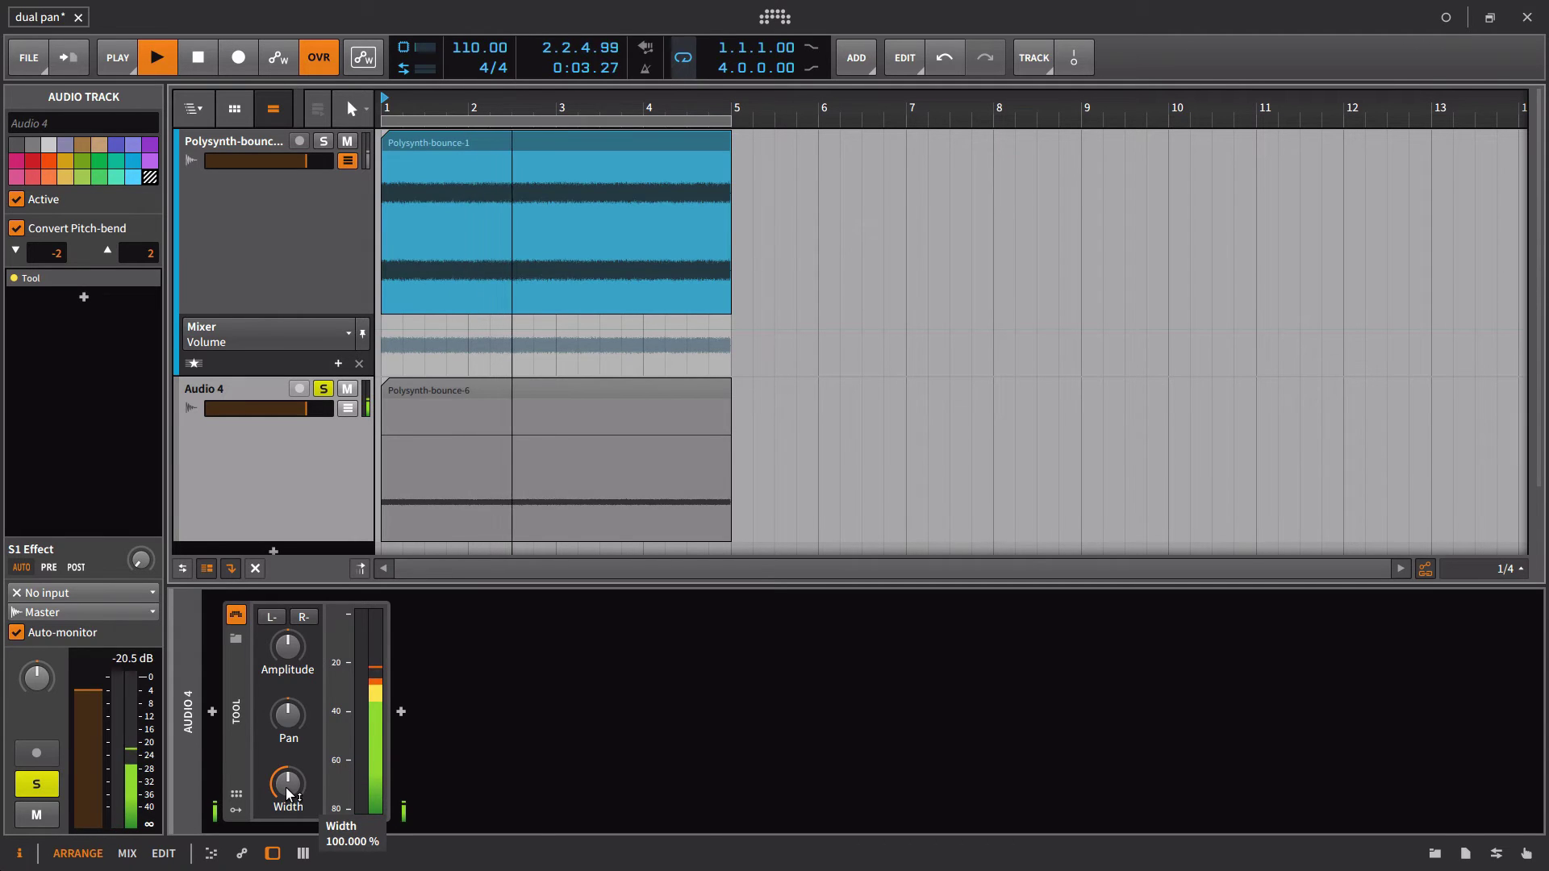
left_click_drag(285, 787, 285, 839)
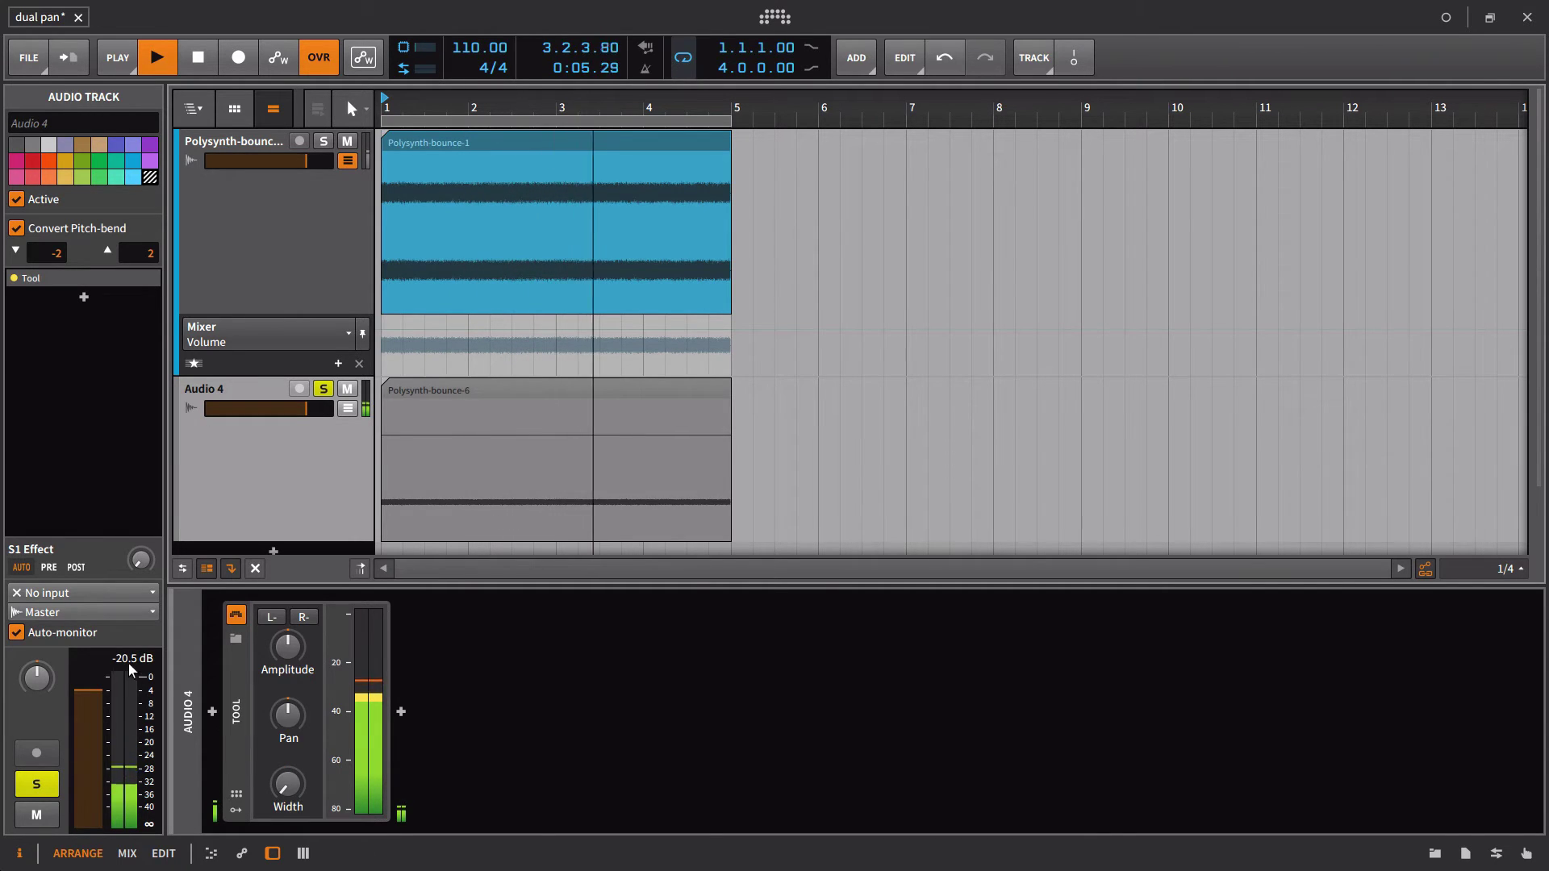
key("space")
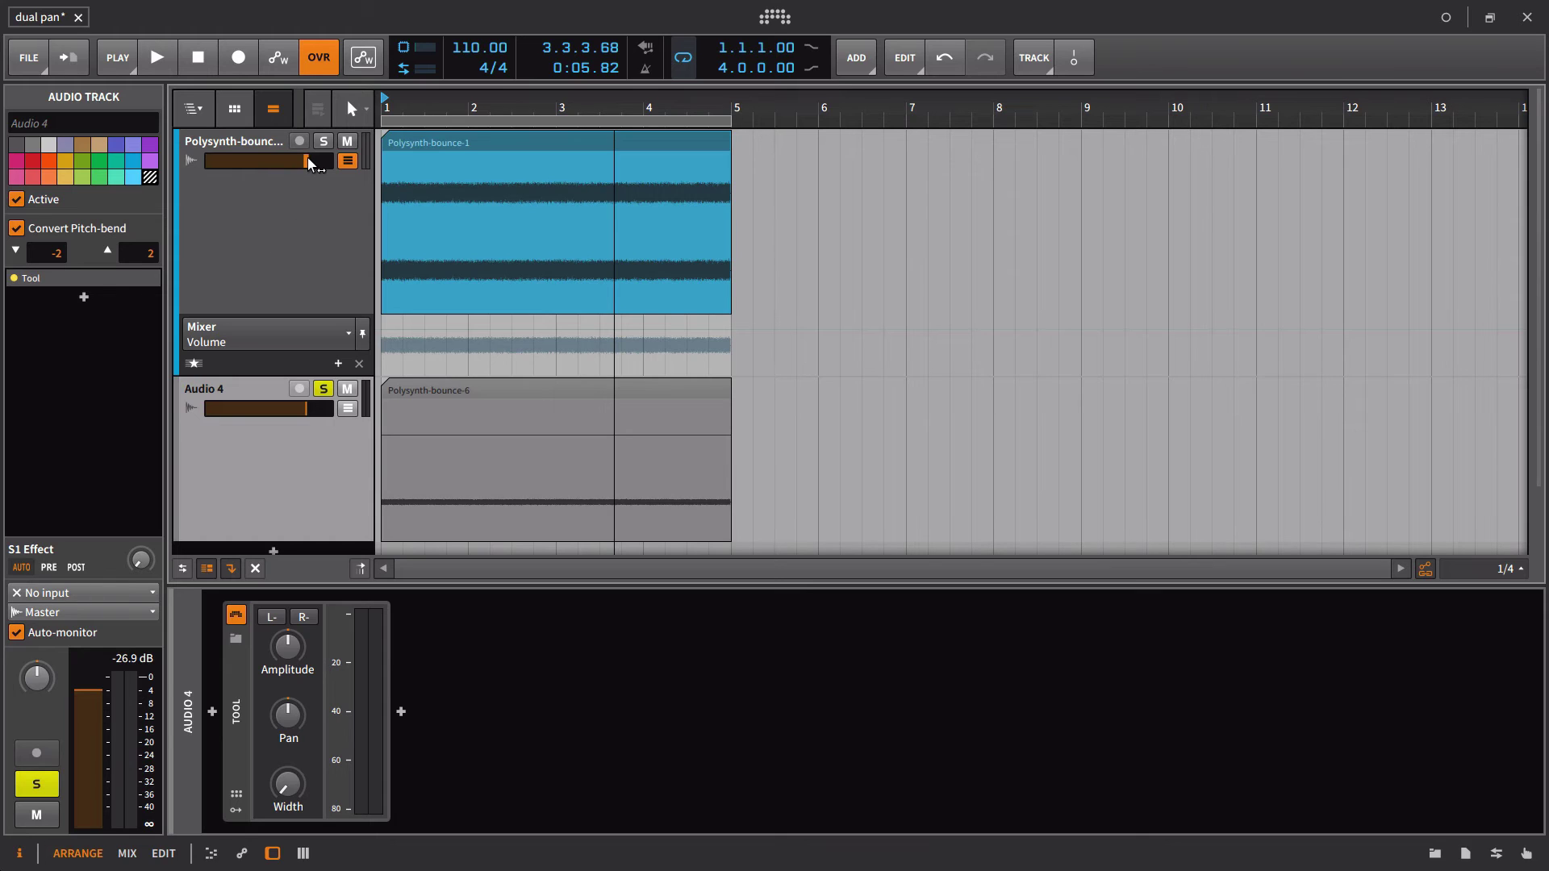
Delete the Tool device and the Audio 4 track with its clip.
mouse_move(284, 158)
left_click(226, 671)
key("Delete")
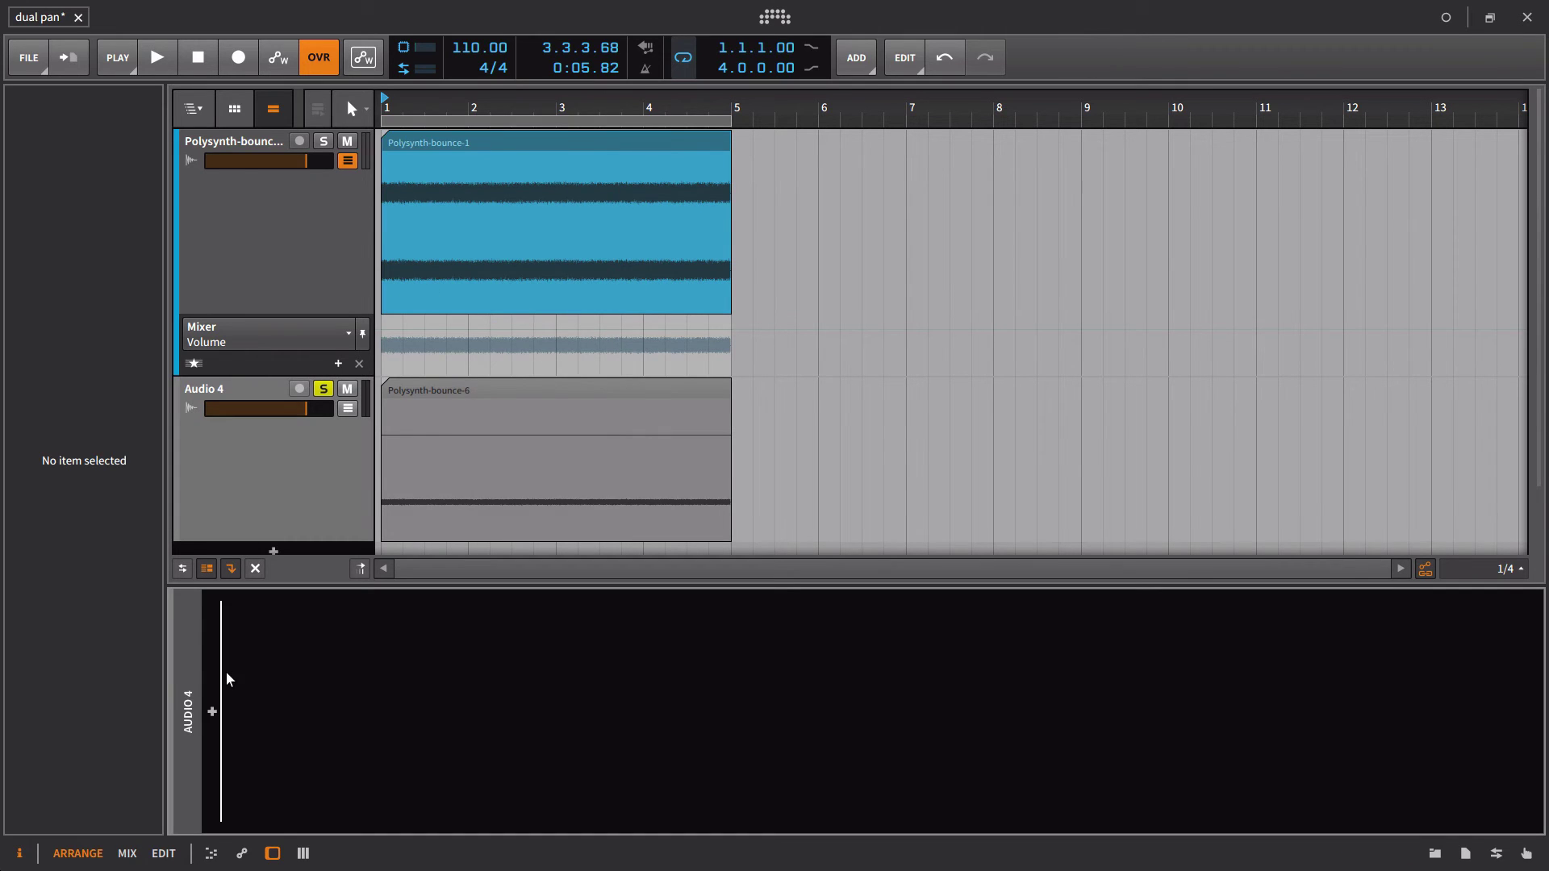
left_click(255, 392)
key("Delete")
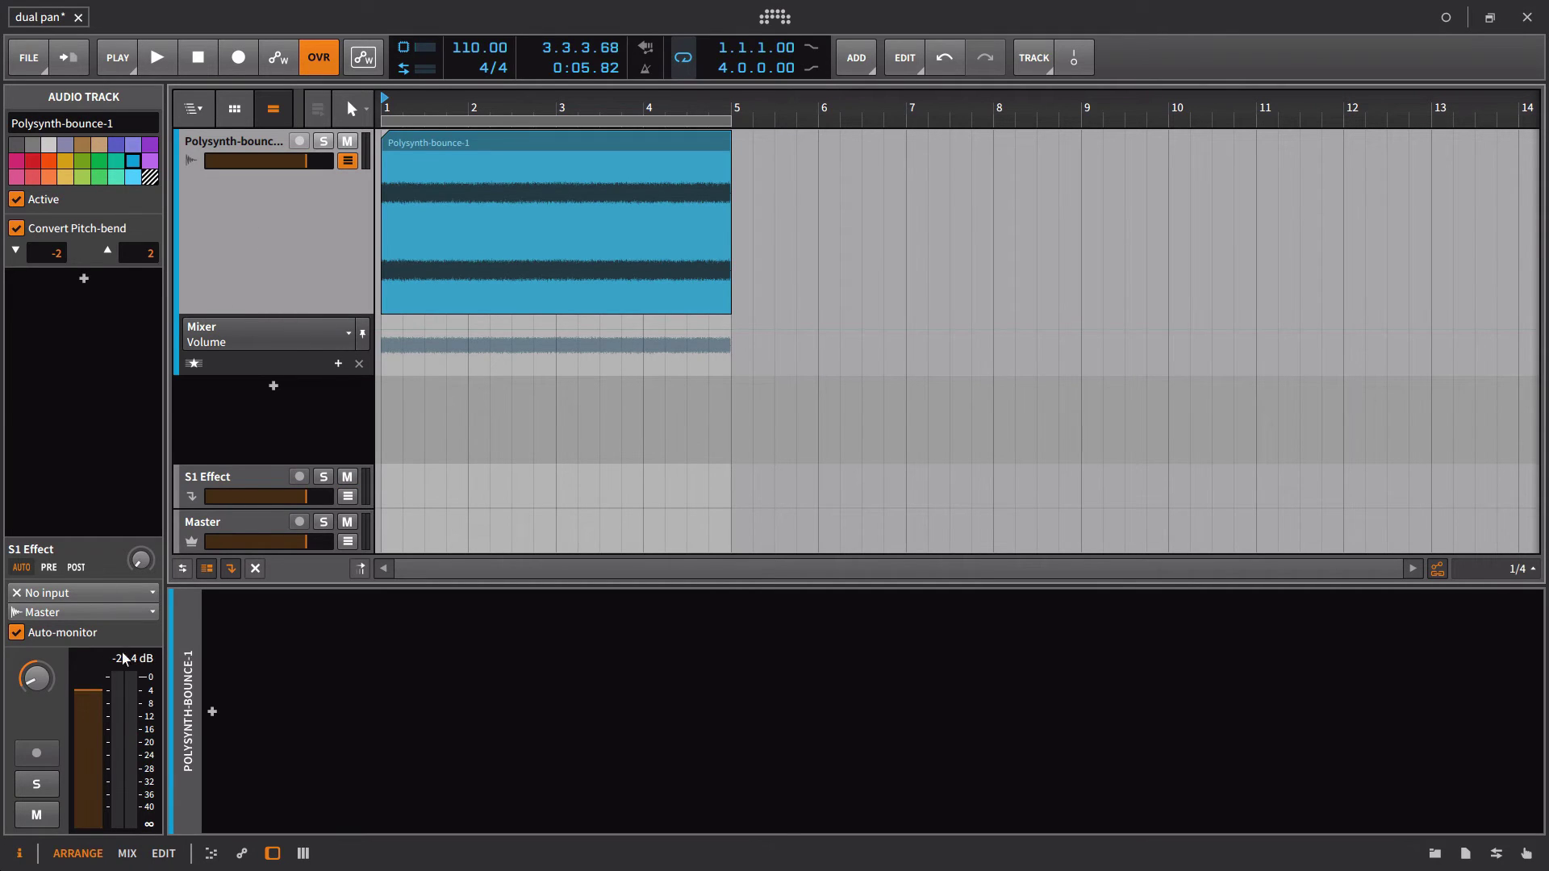
Automate Polysynth-bounce-1's pan from -100% at bar 1 to 100% at bar 5.
left_click(37, 677)
left_click_drag(385, 363, 378, 373)
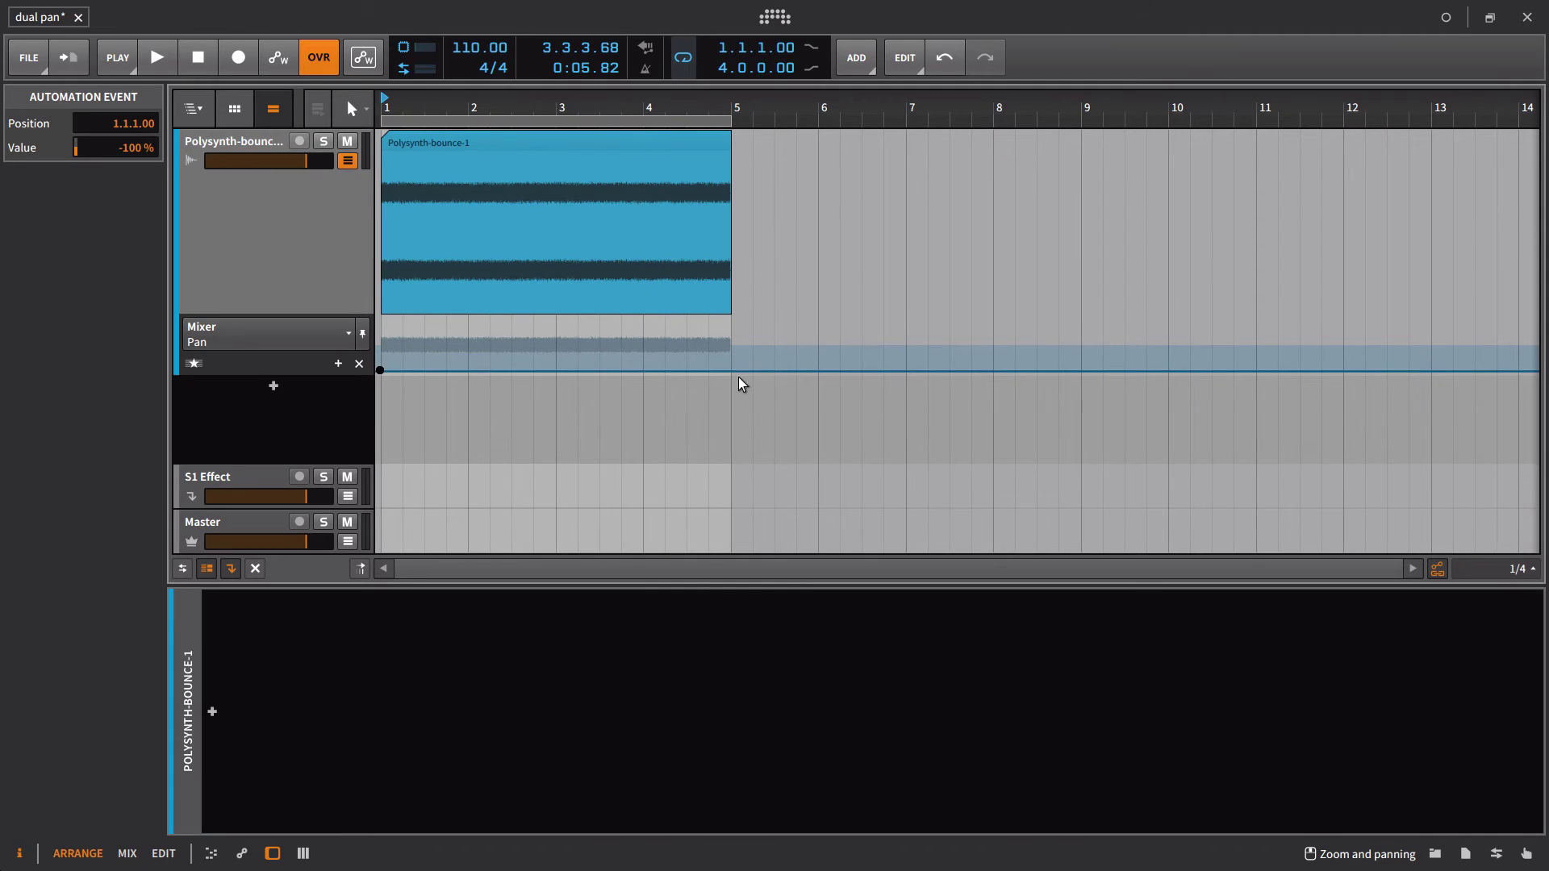
left_click_drag(730, 371, 730, 316)
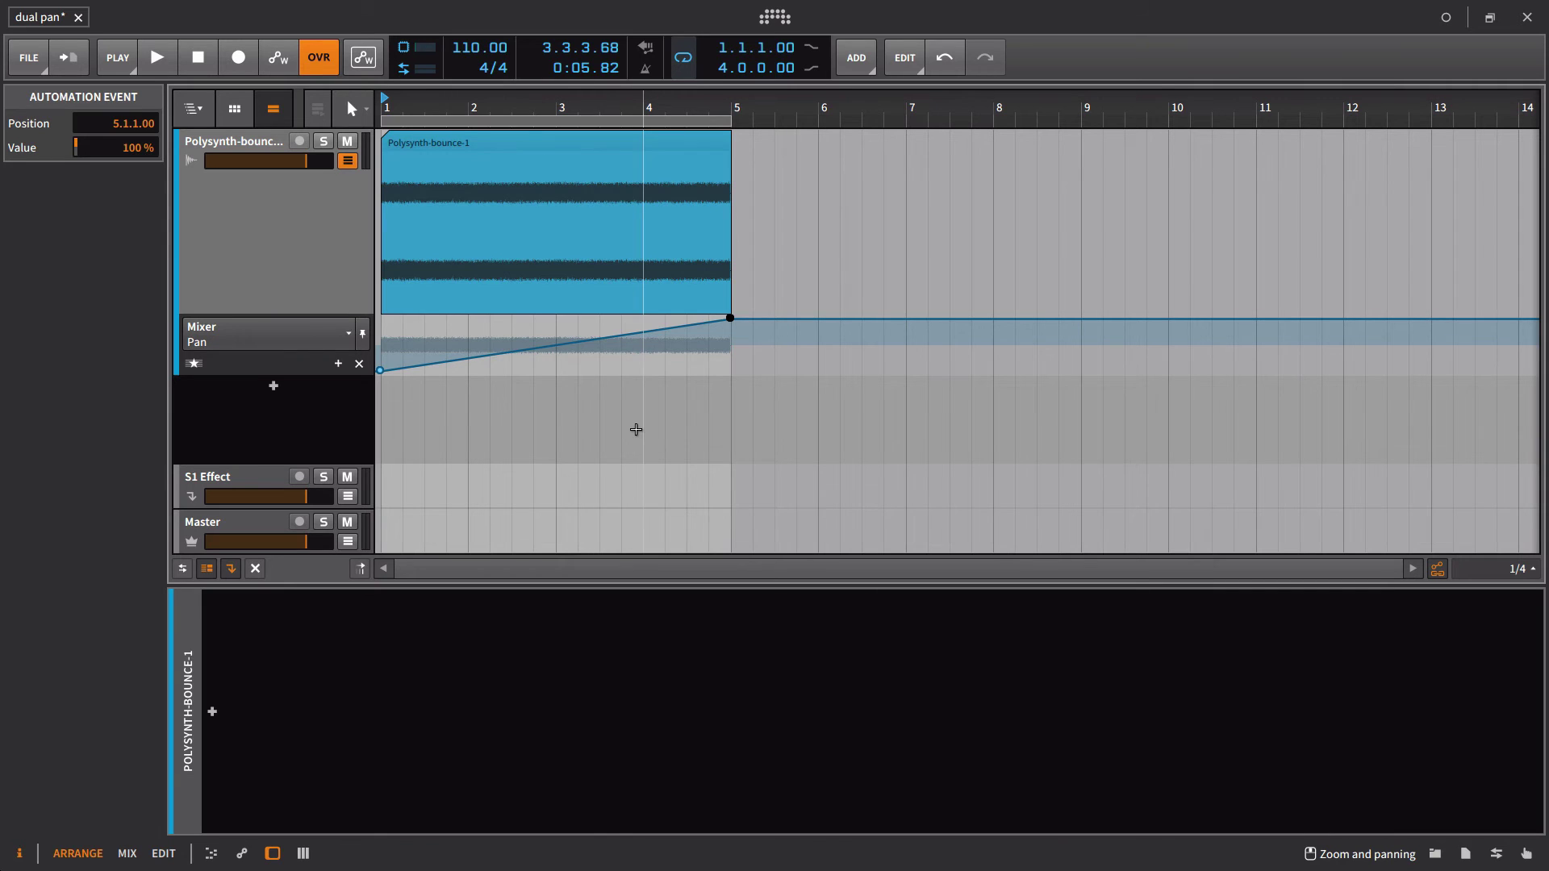
Bounce the Polysynth-bounce-1 clip to a new track.
left_click(253, 137)
left_click(472, 138)
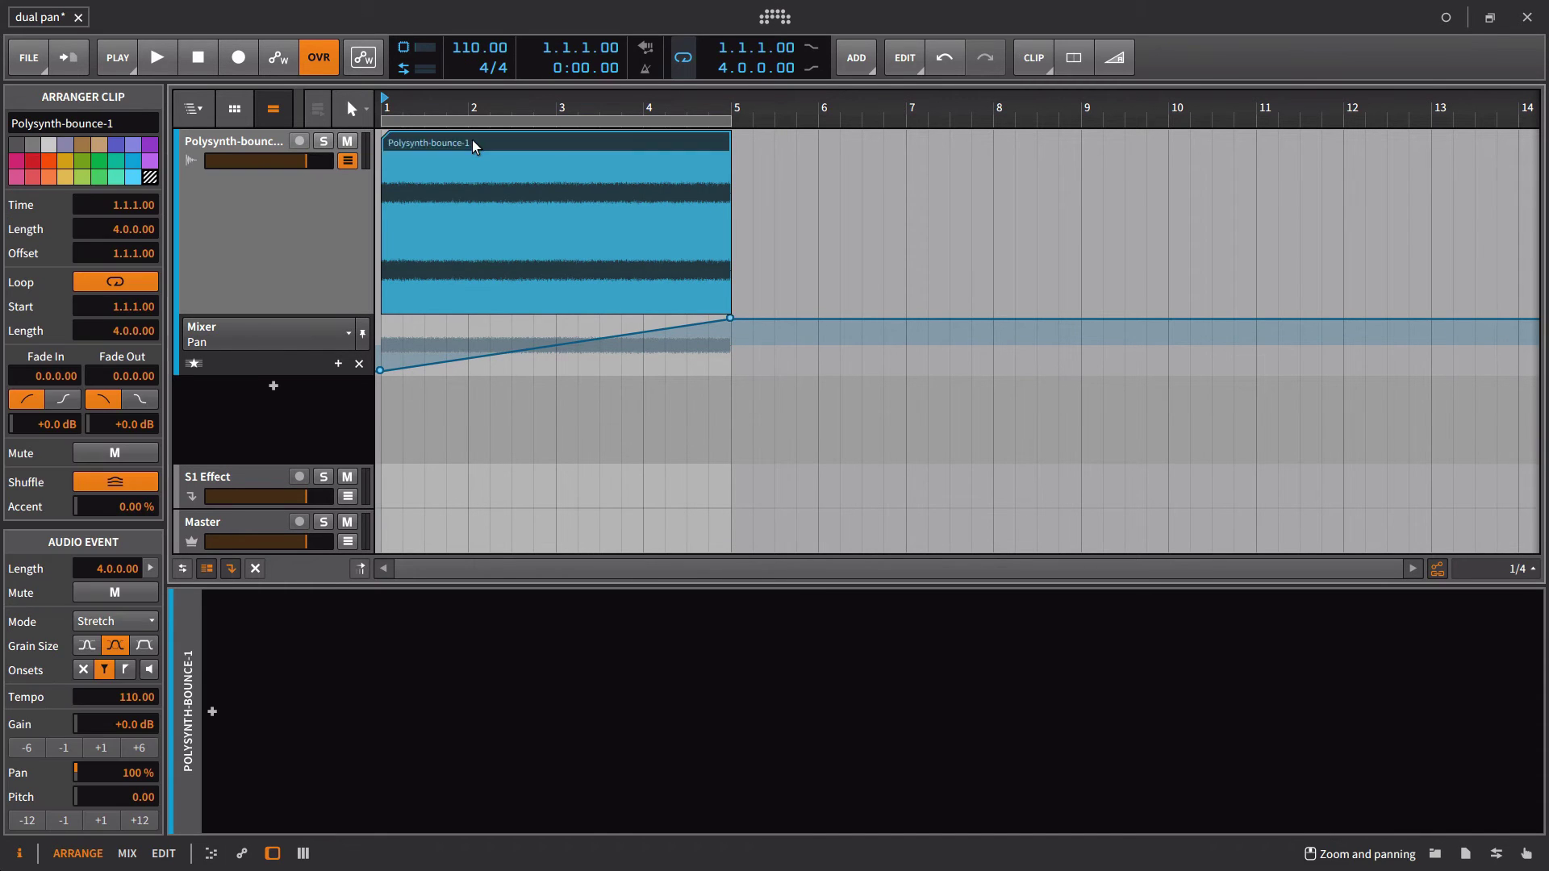
right_click(472, 138)
left_click(536, 550)
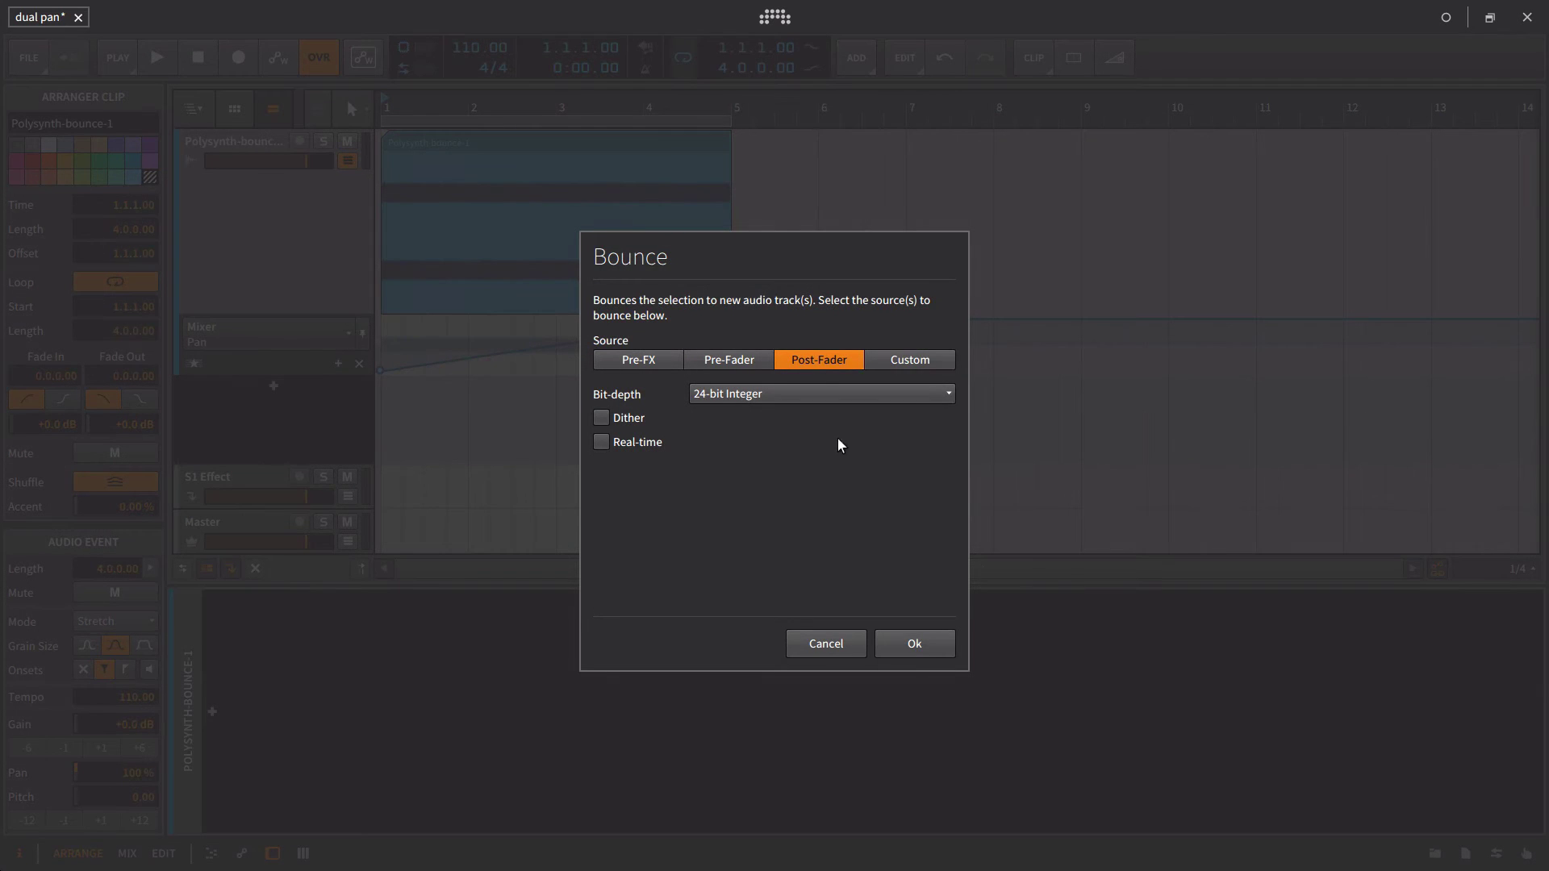
left_click(932, 645)
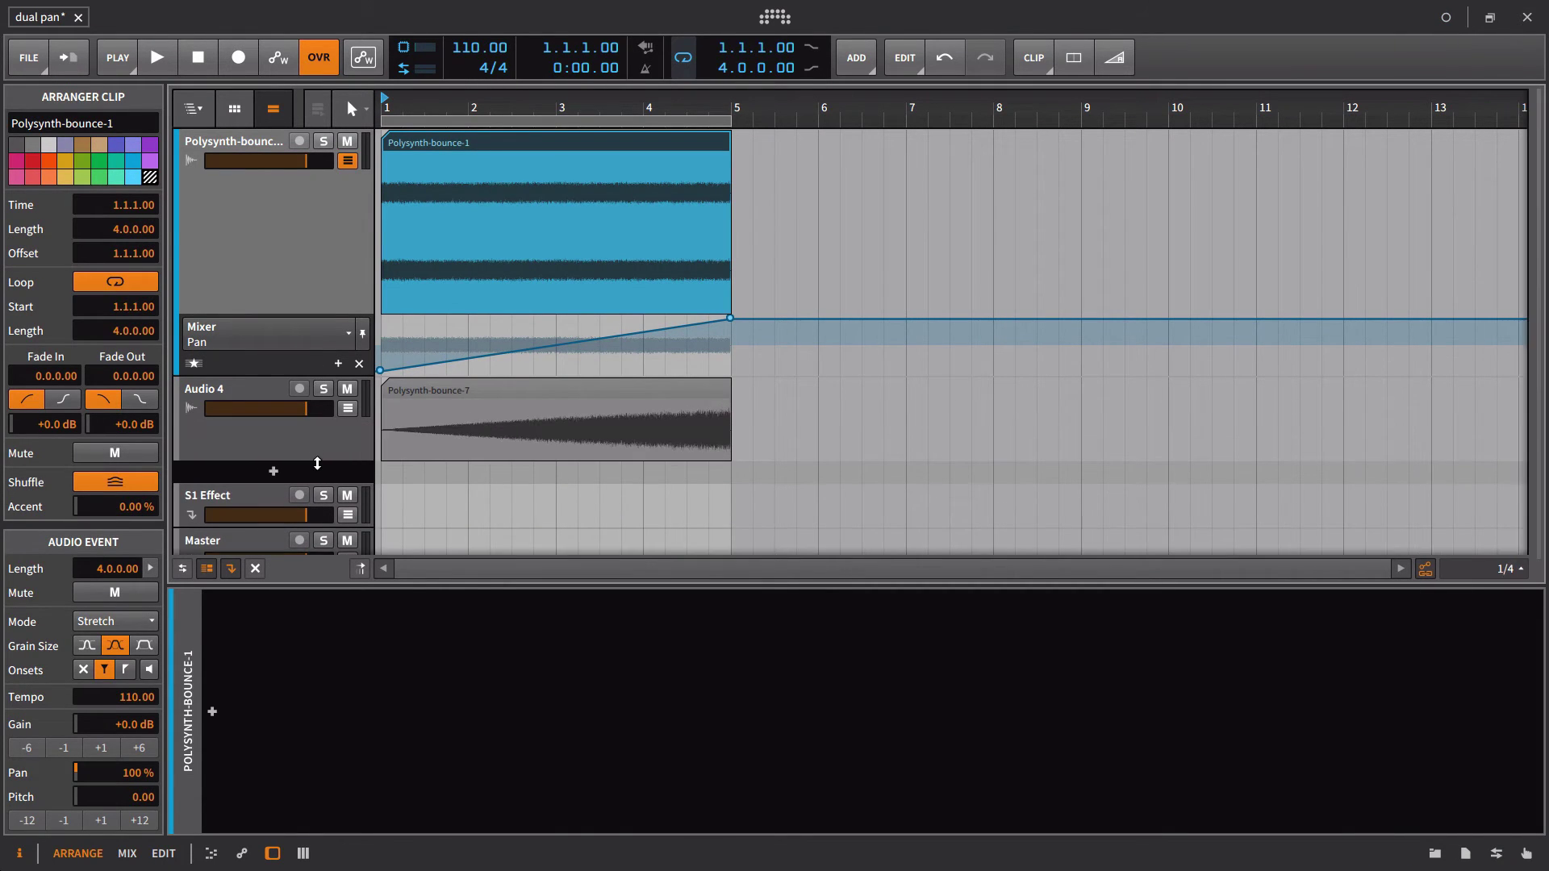
Set the clip's Pan to 0 in the Inspector.
double_click(153, 773)
type("9")
key("Return")
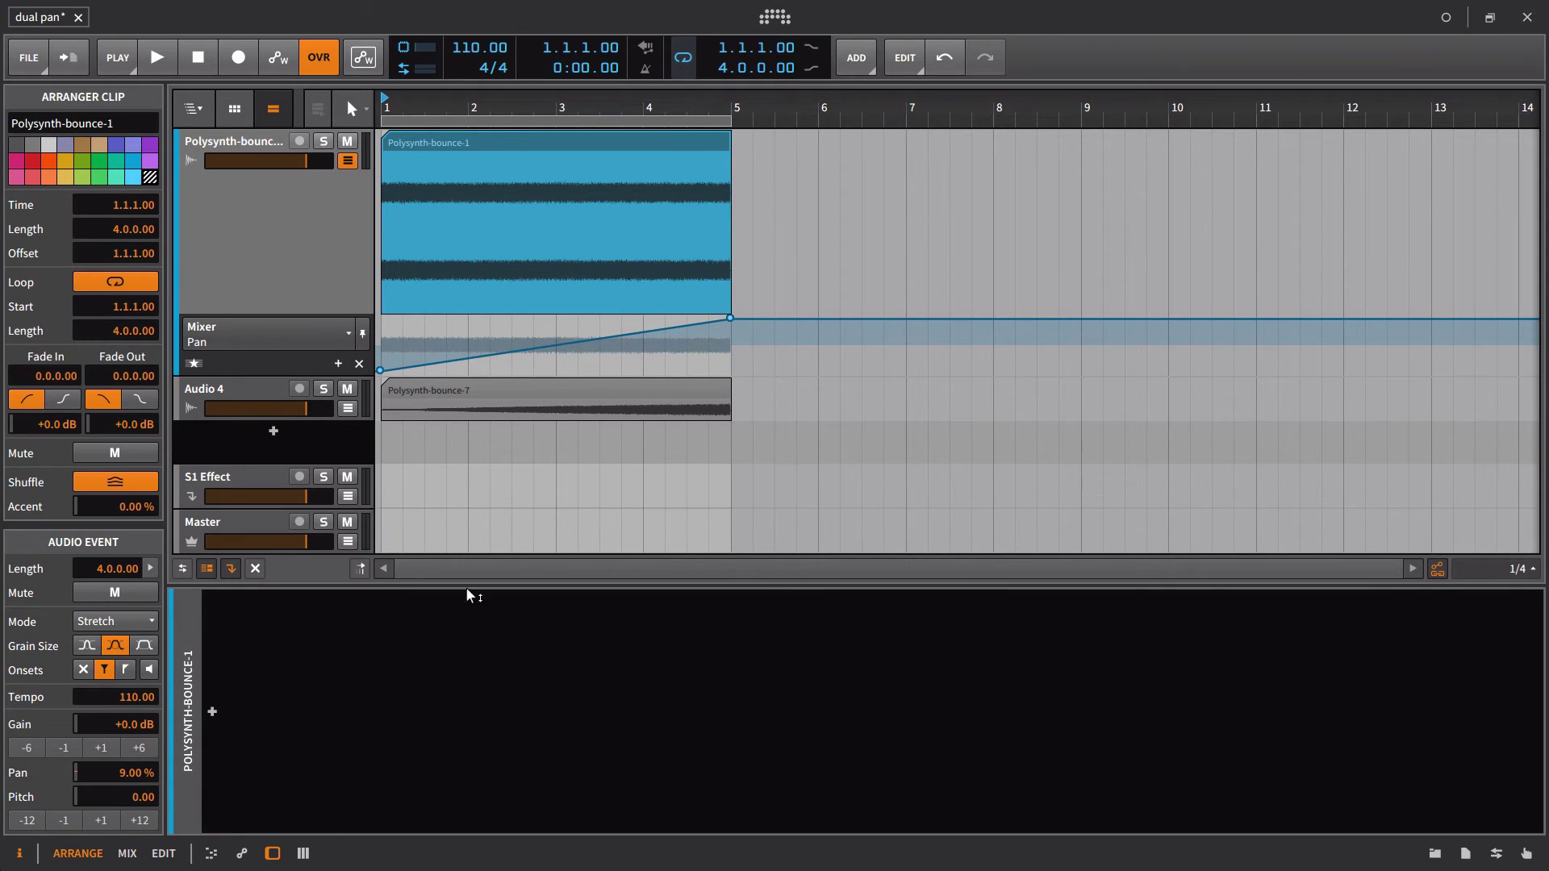
double_click(135, 770)
type("0")
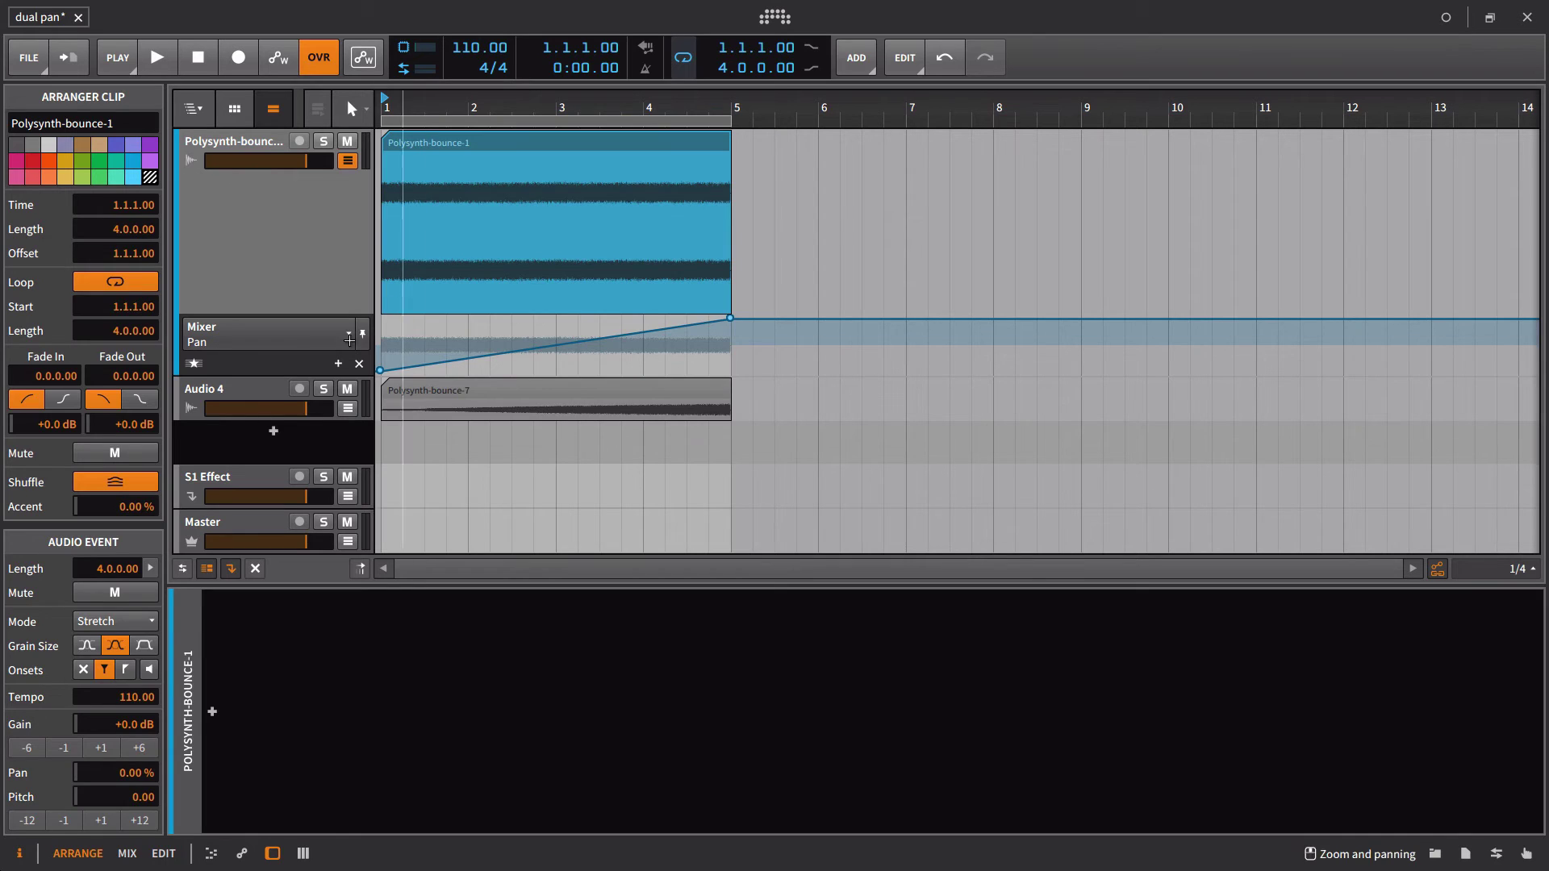
Delete the first bounce track and re-bounce Polysynth-bounce-1 post-fader.
left_click(251, 389)
key("Delete")
left_click(432, 142)
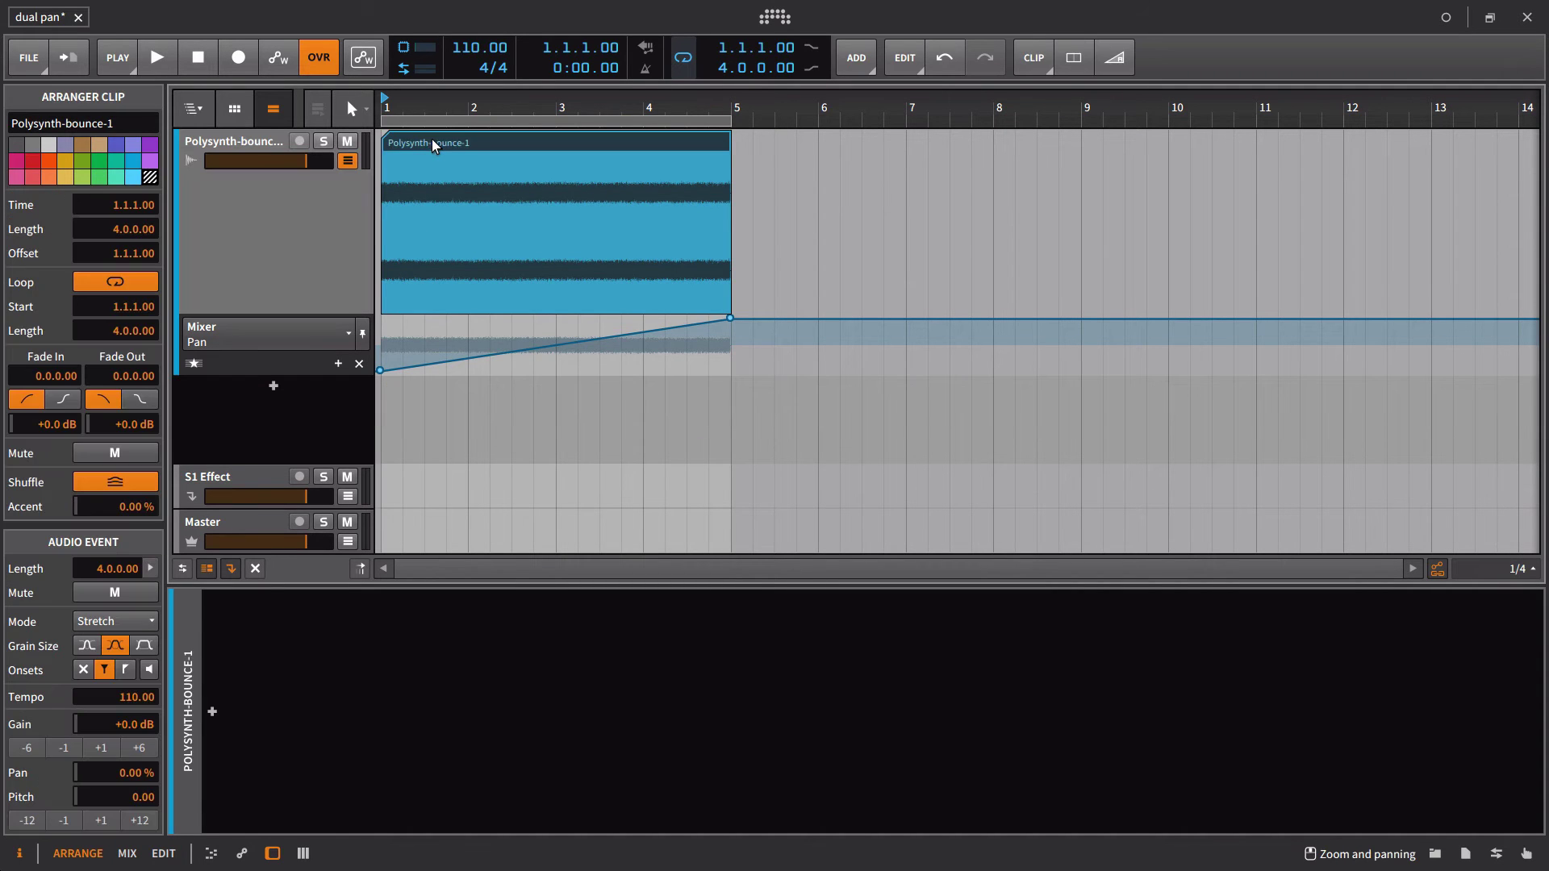
right_click(492, 152)
left_click(516, 554)
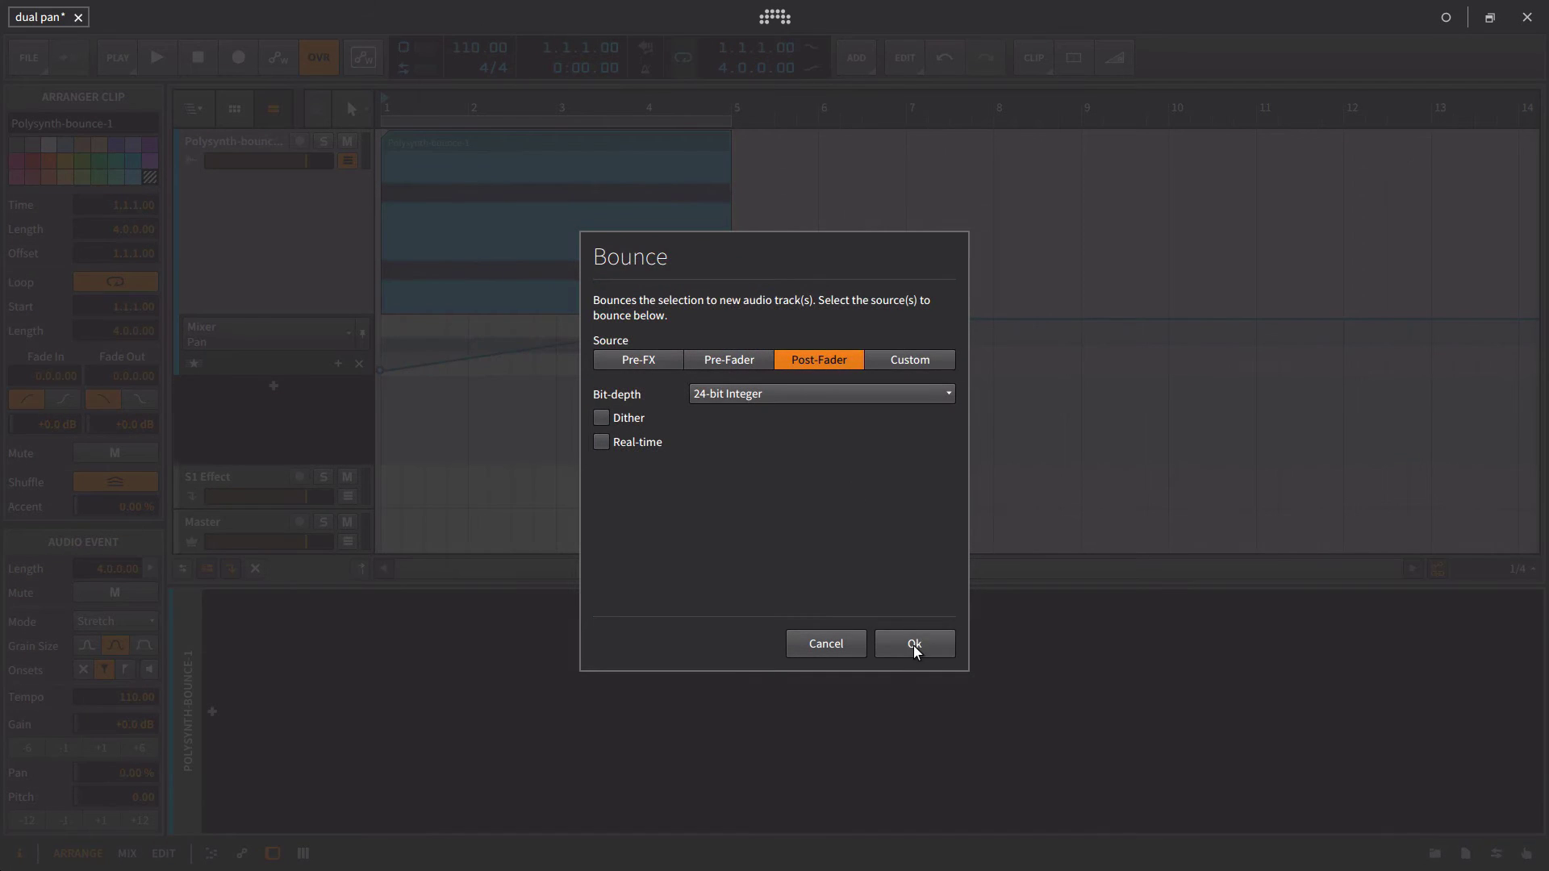
left_click(914, 643)
left_click(321, 434)
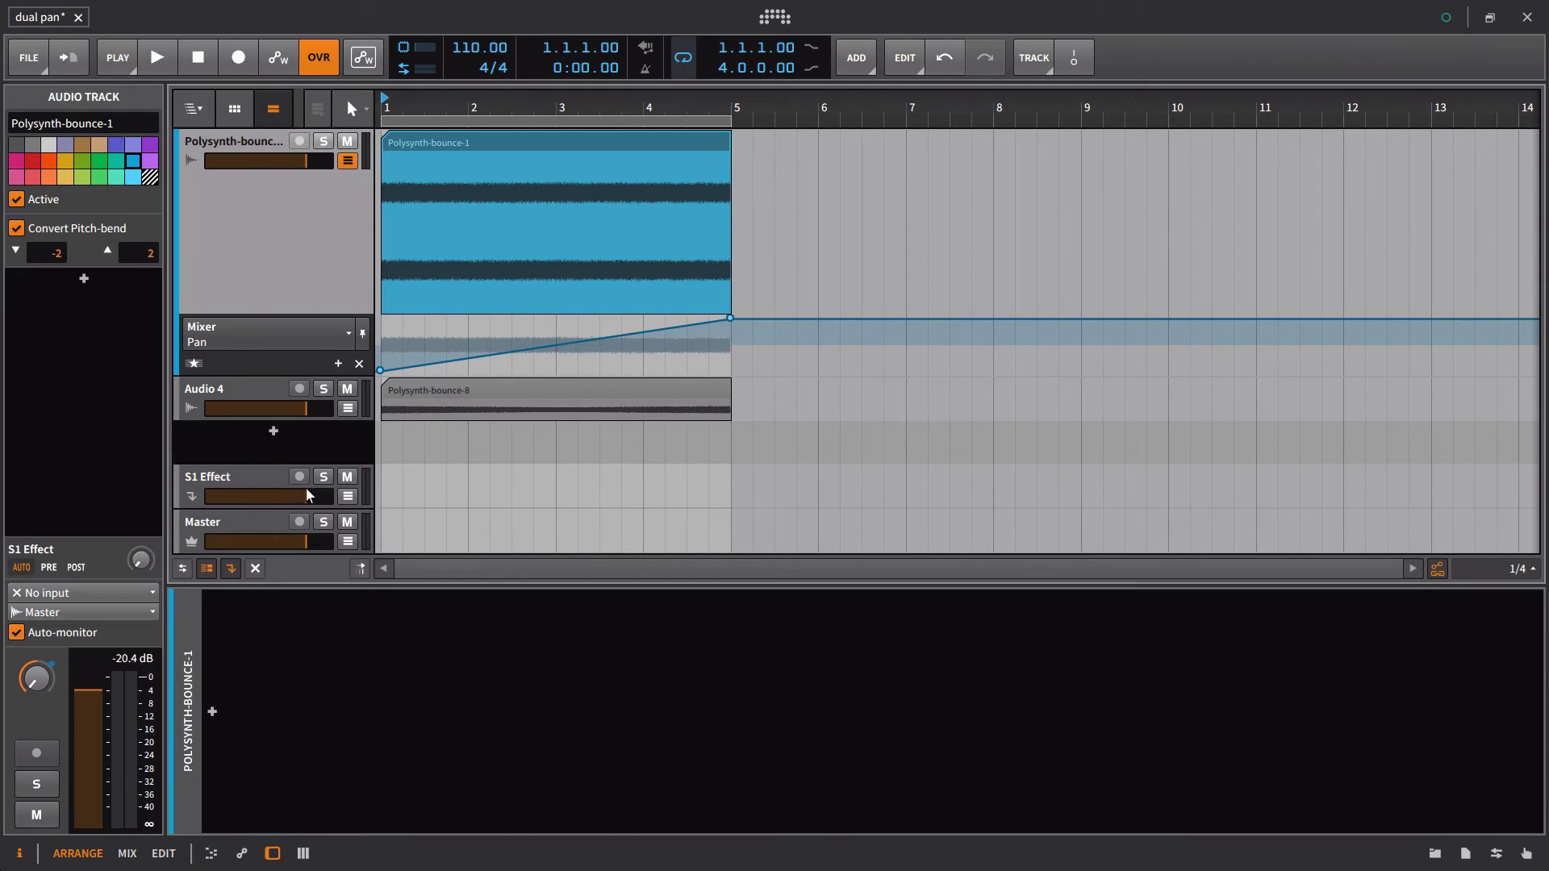
Increase the Audio 4 track height to enlarge the Polysynth-bounce-8 waveform.
left_click_drag(319, 423, 430, 479)
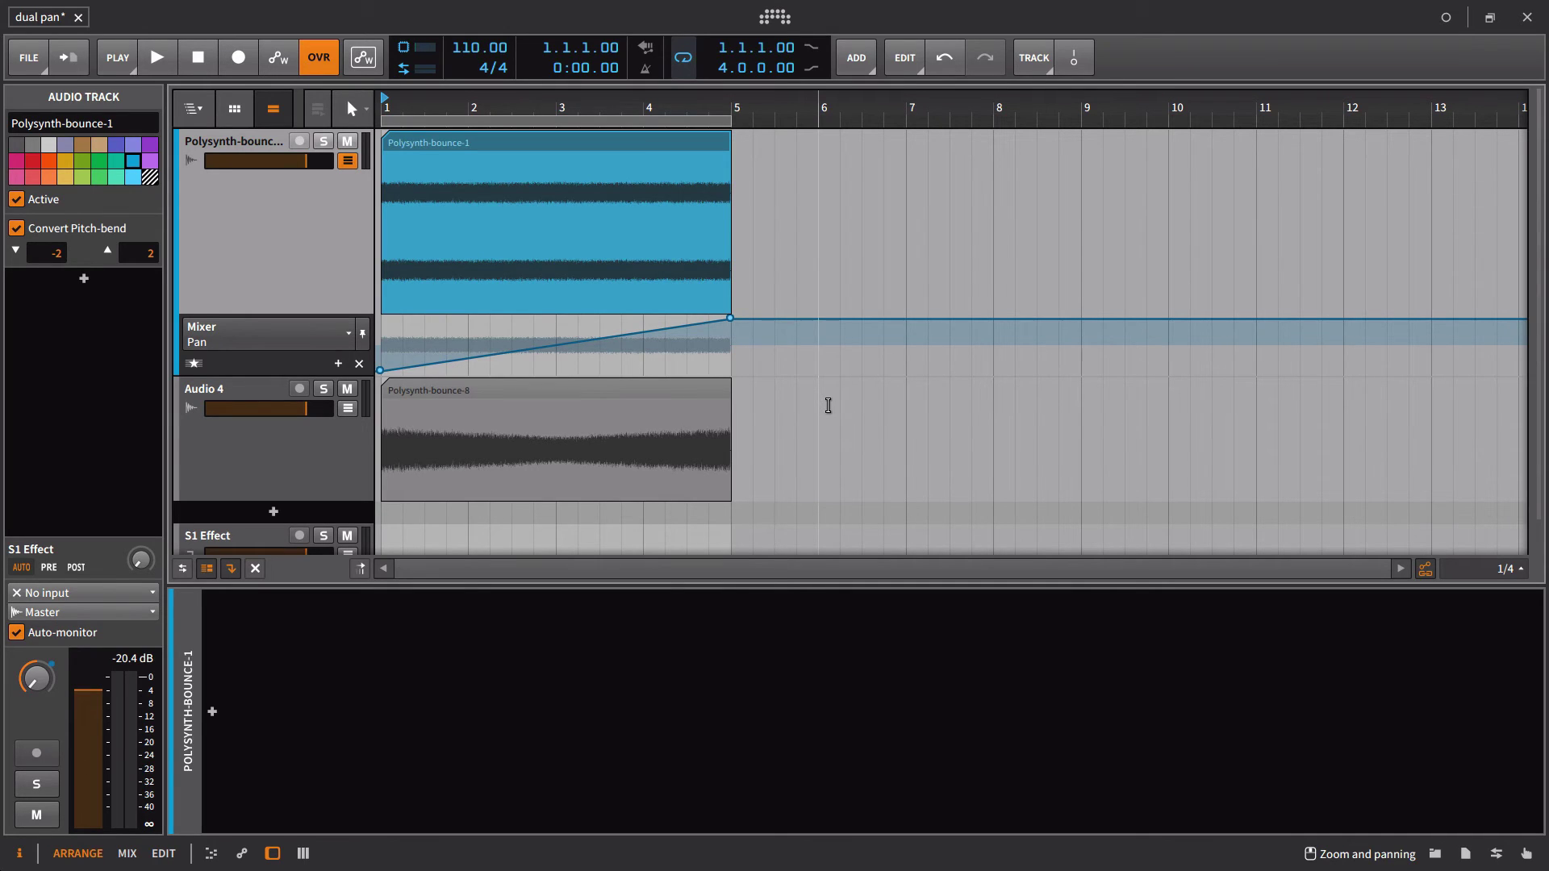
left_click(271, 399)
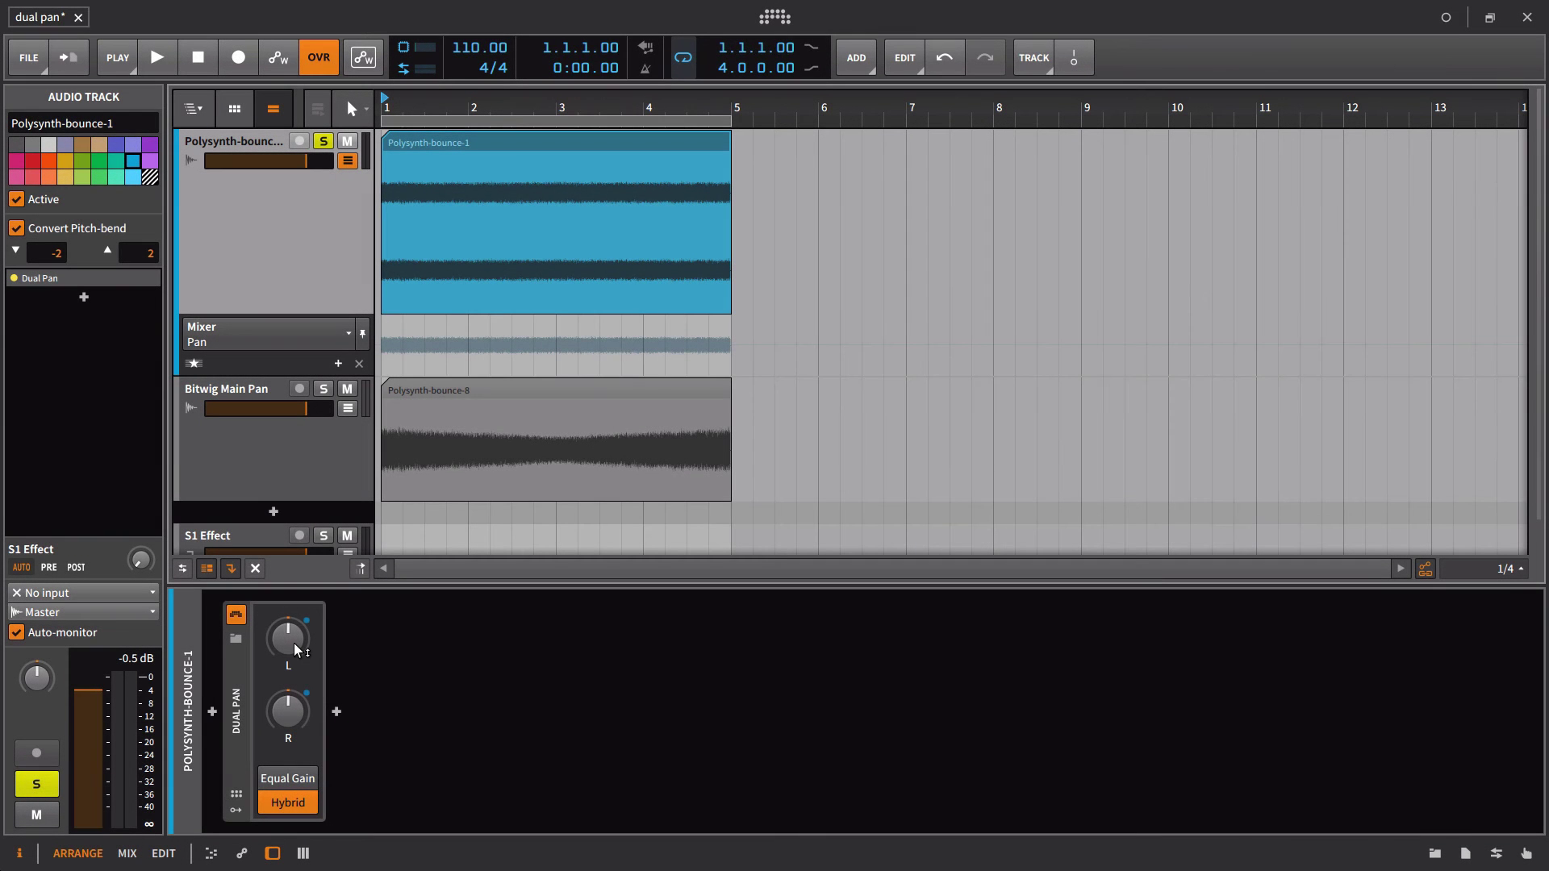
Switch Polysynth-bounce-1's automation lane to Dual Pan Pan L, then to Pan R.
mouse_move(294, 642)
left_click(315, 339)
left_click(316, 370)
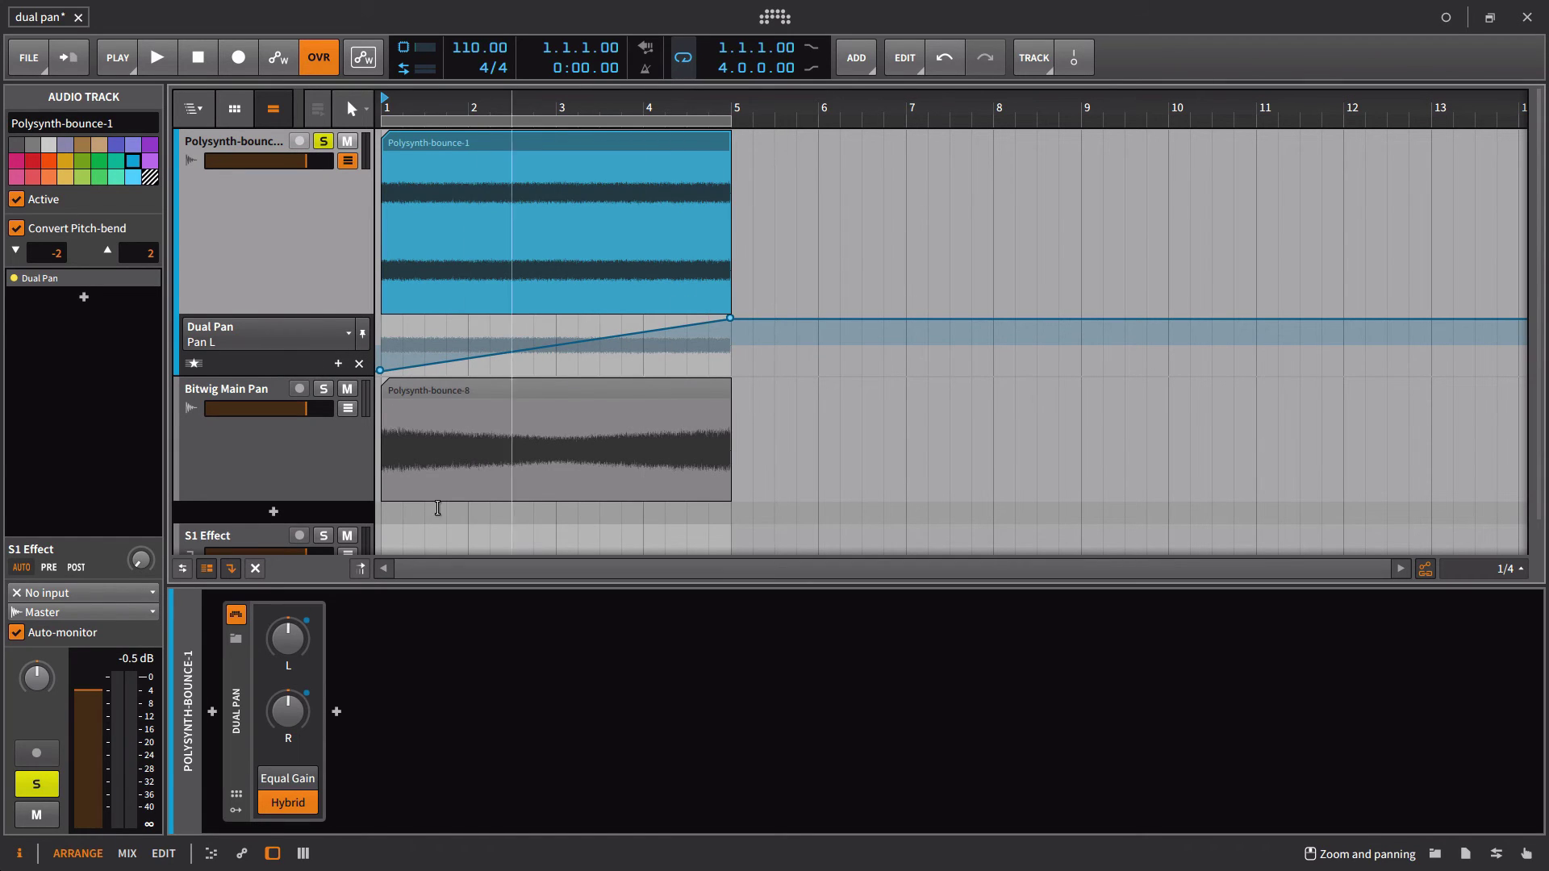
left_click(322, 337)
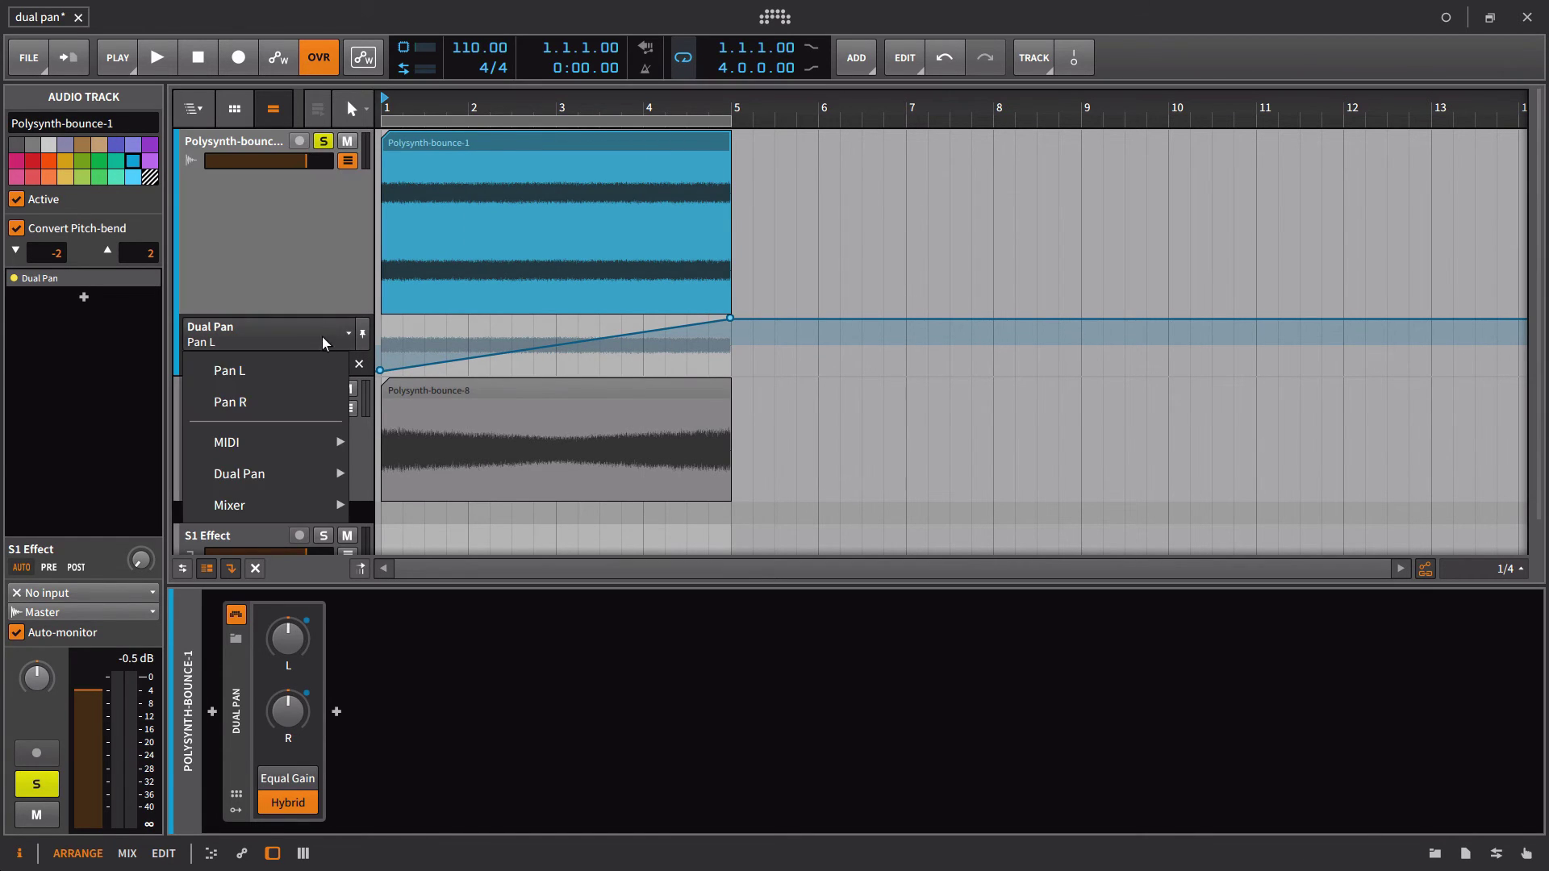
left_click(234, 395)
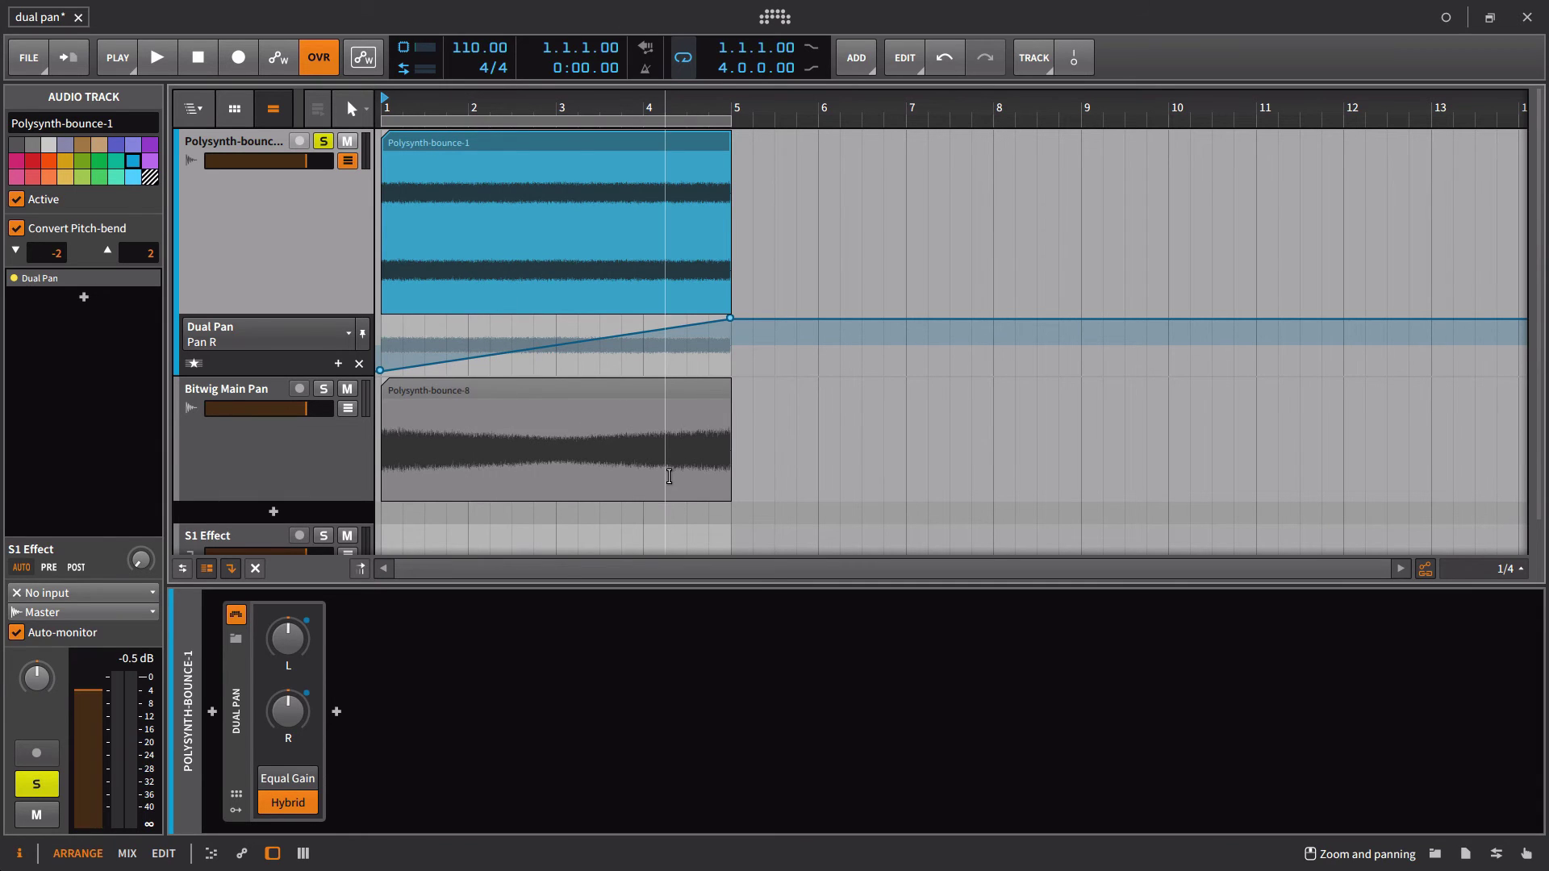
Audition the Hybrid pan law, switch Dual Pan to Equal Gain, and audition again.
key("space")
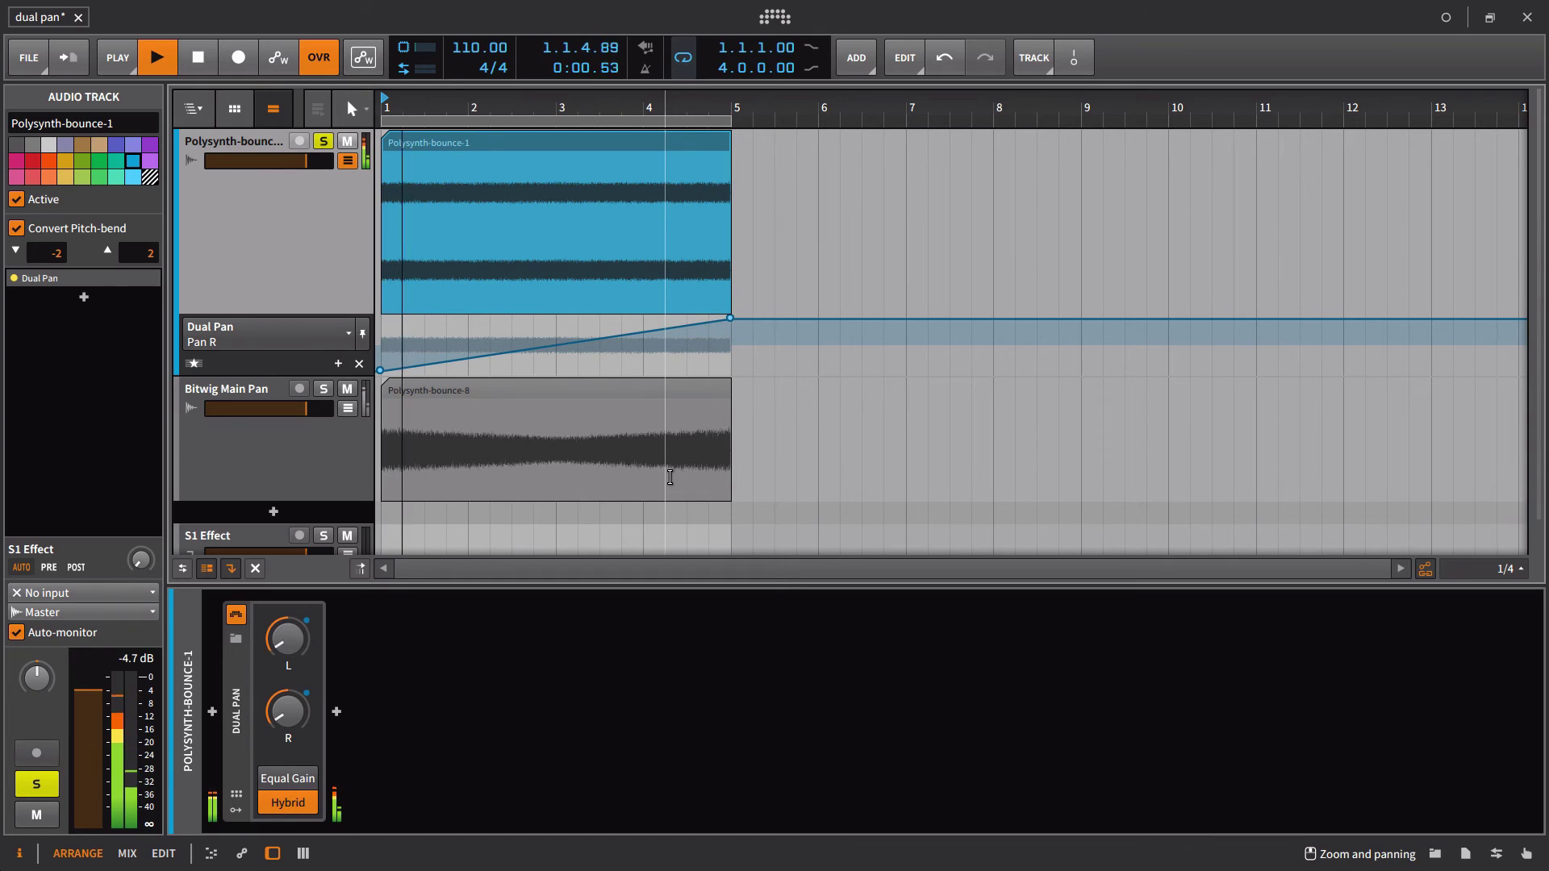
key("space")
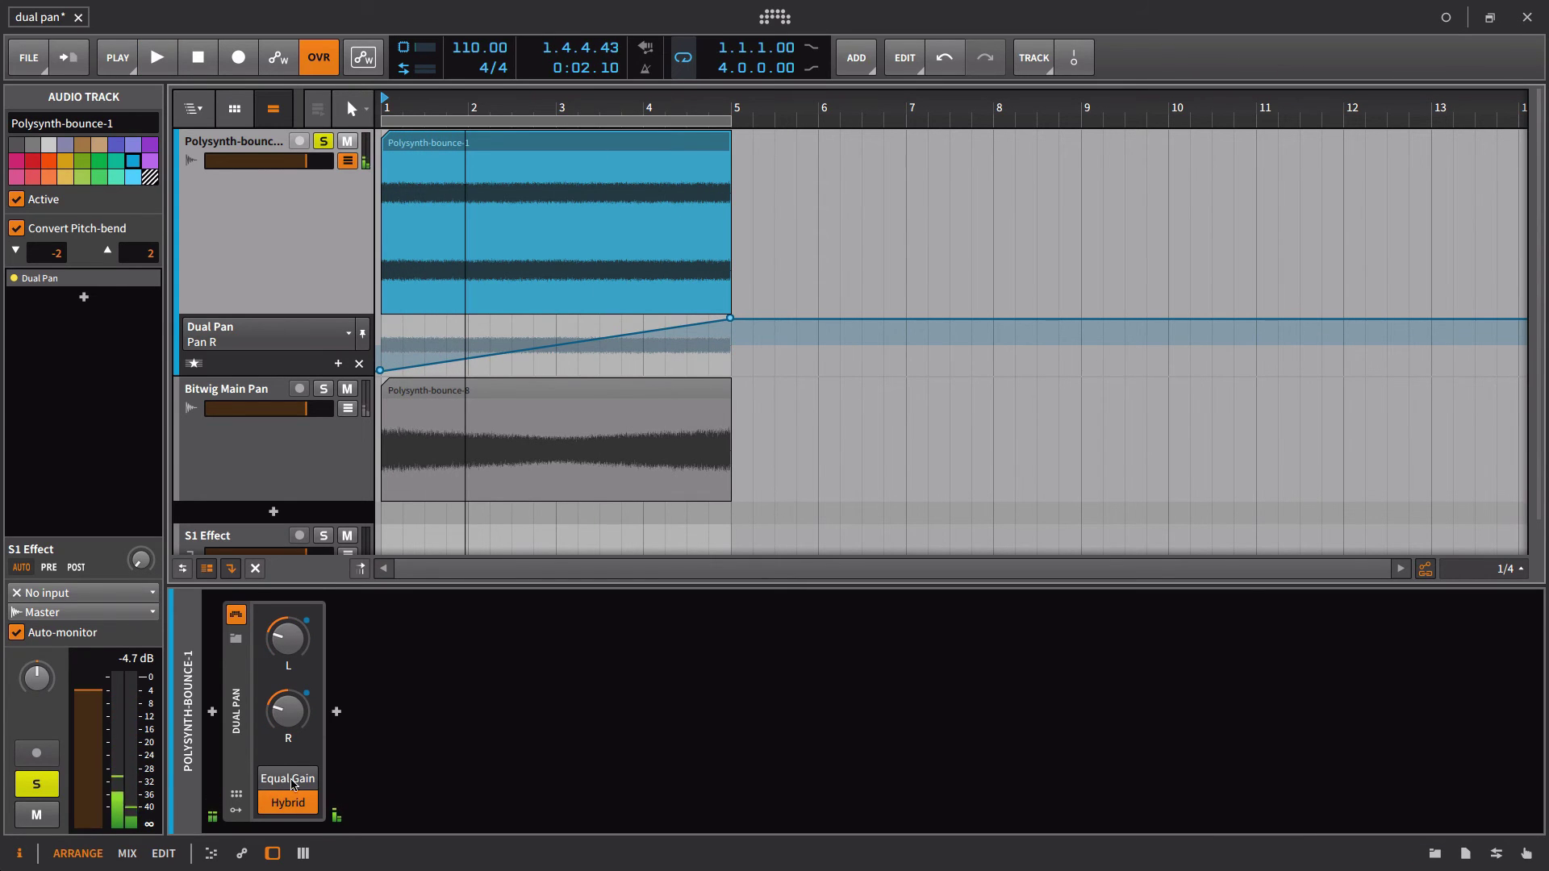
left_click(306, 776)
key("space")
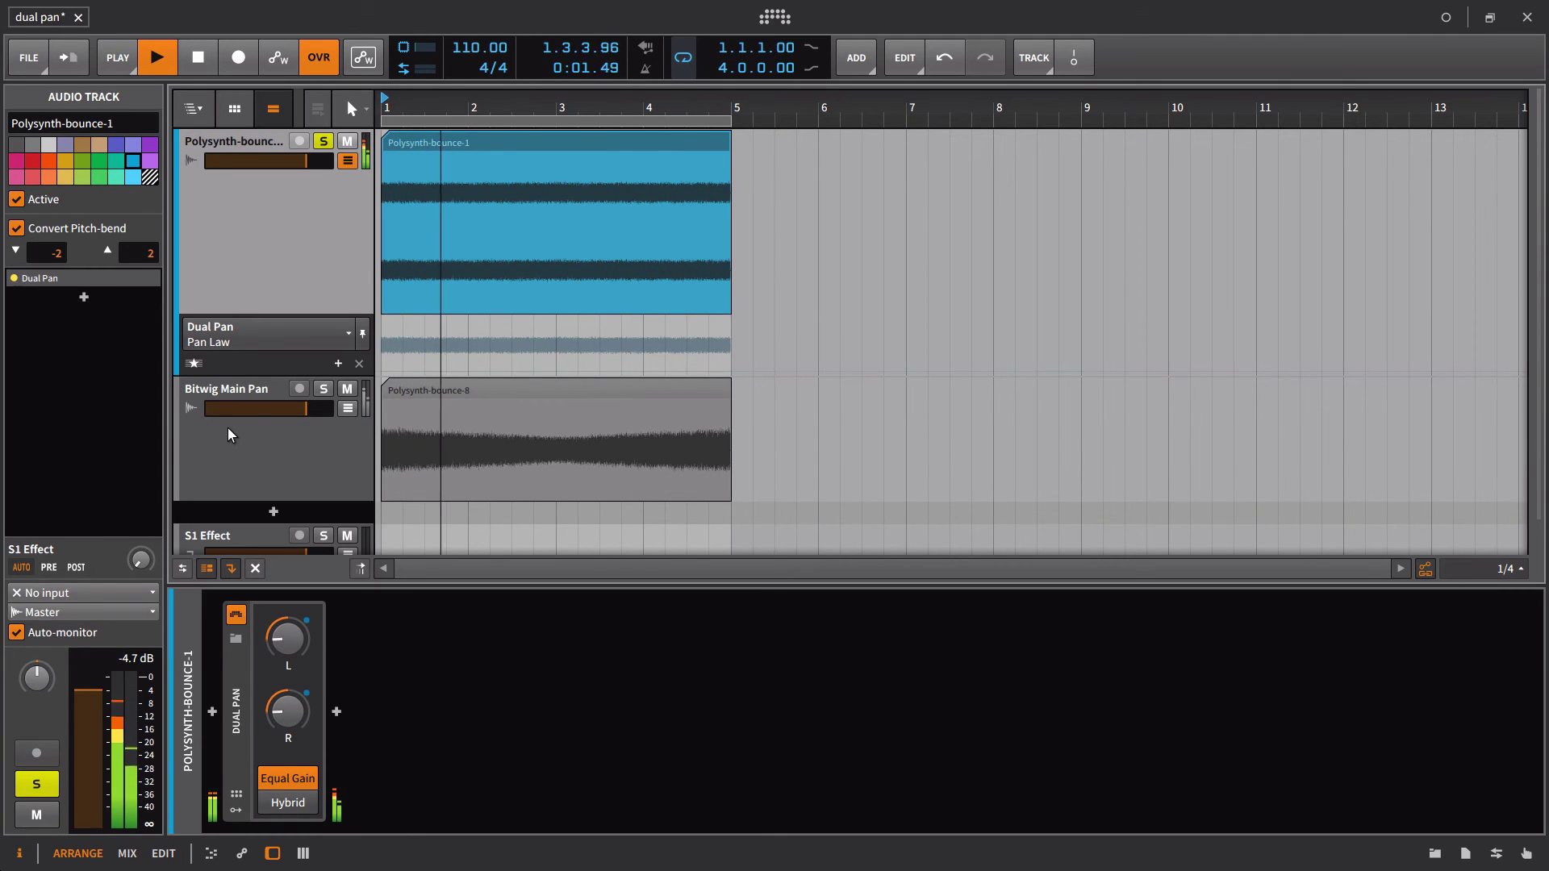
key("space")
Bring up the Bounce dialog for the Polysynth-bounce-1 clip.
left_click(443, 143)
right_click(443, 142)
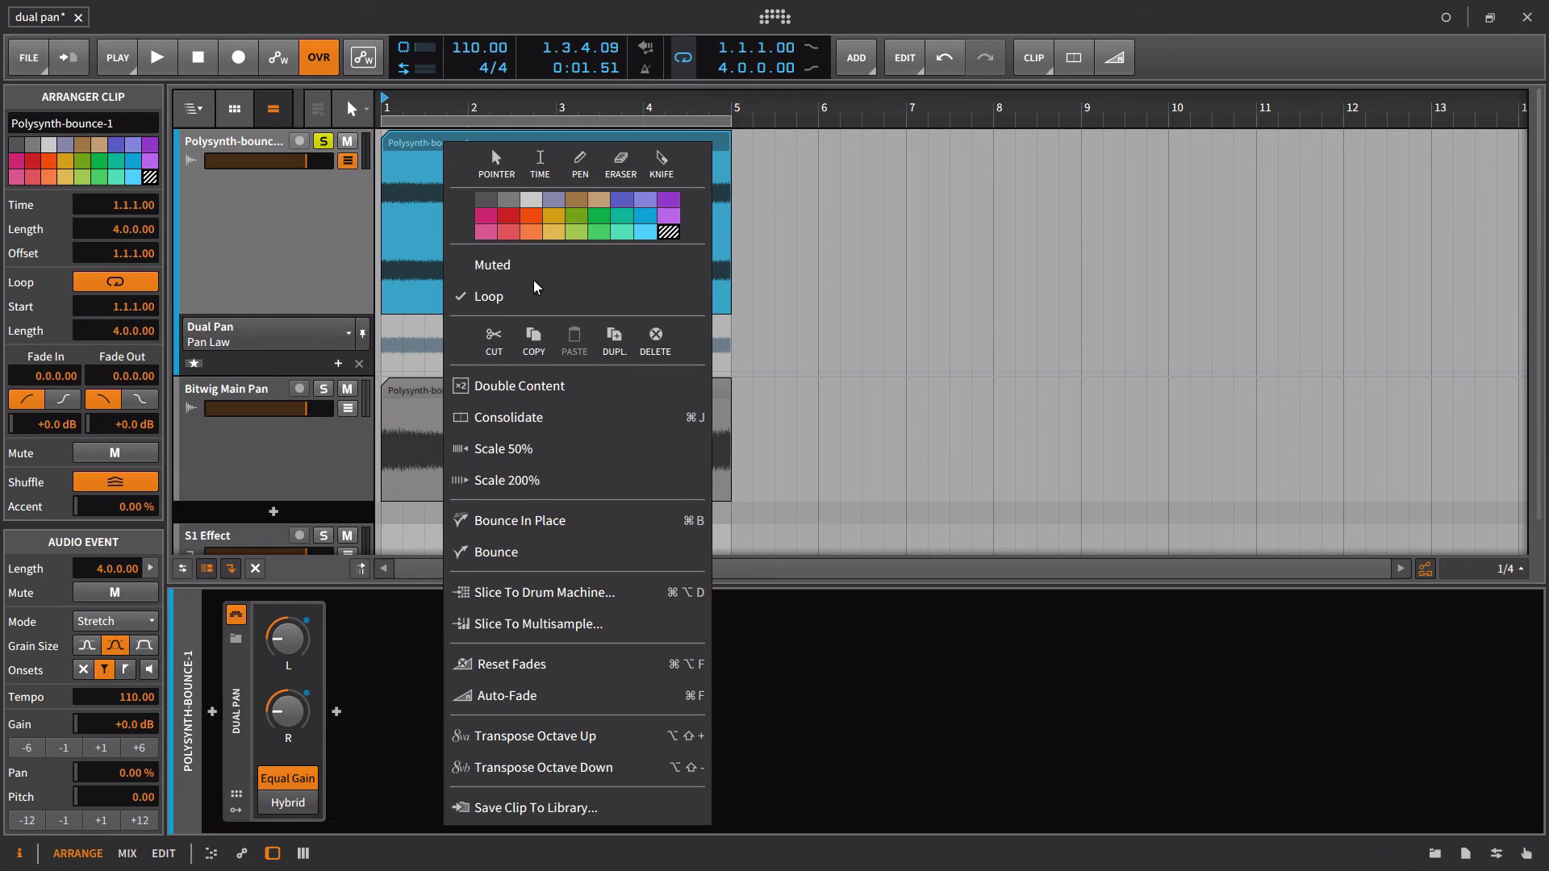
left_click(538, 548)
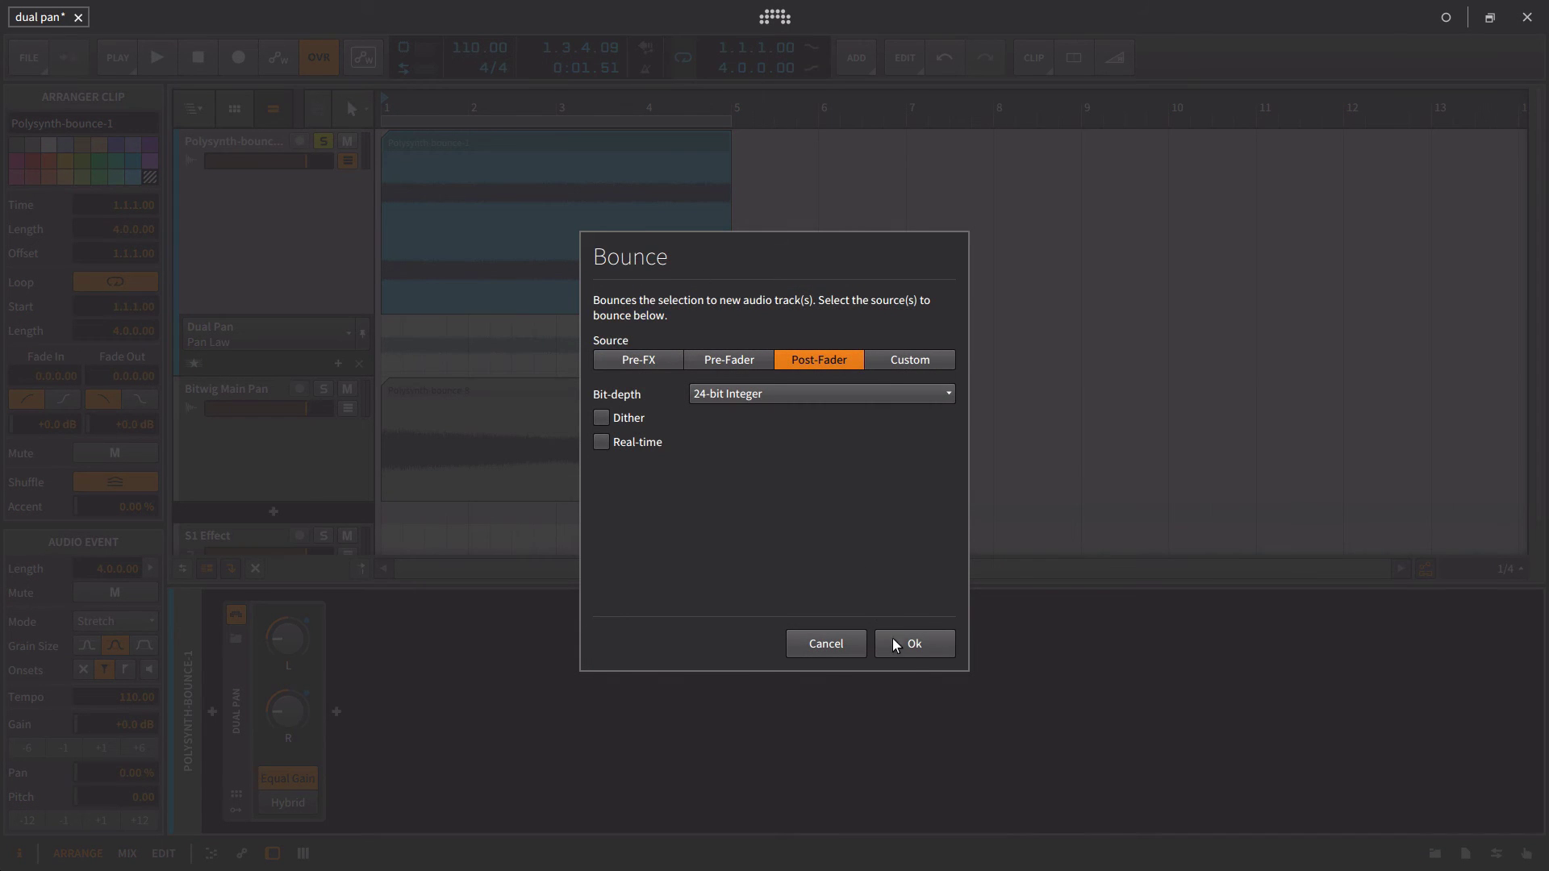
Bounce the Equal Gain version to a red track named 'Equal Gain Pan Law'; switch Dual Pan to Hybrid.
left_click(894, 643)
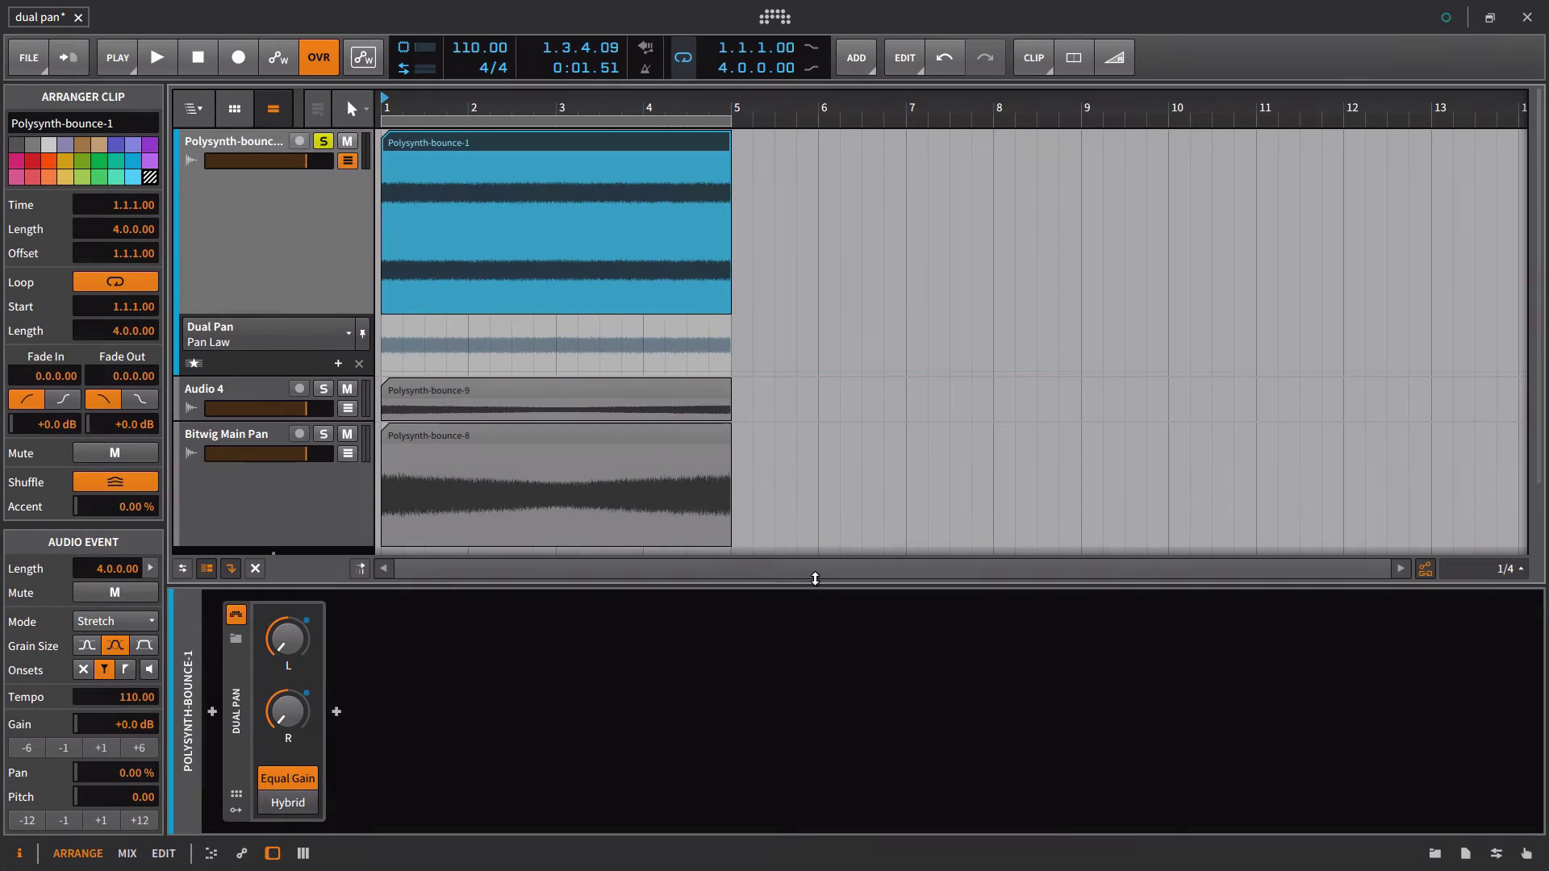
left_click(305, 801)
left_click(218, 415)
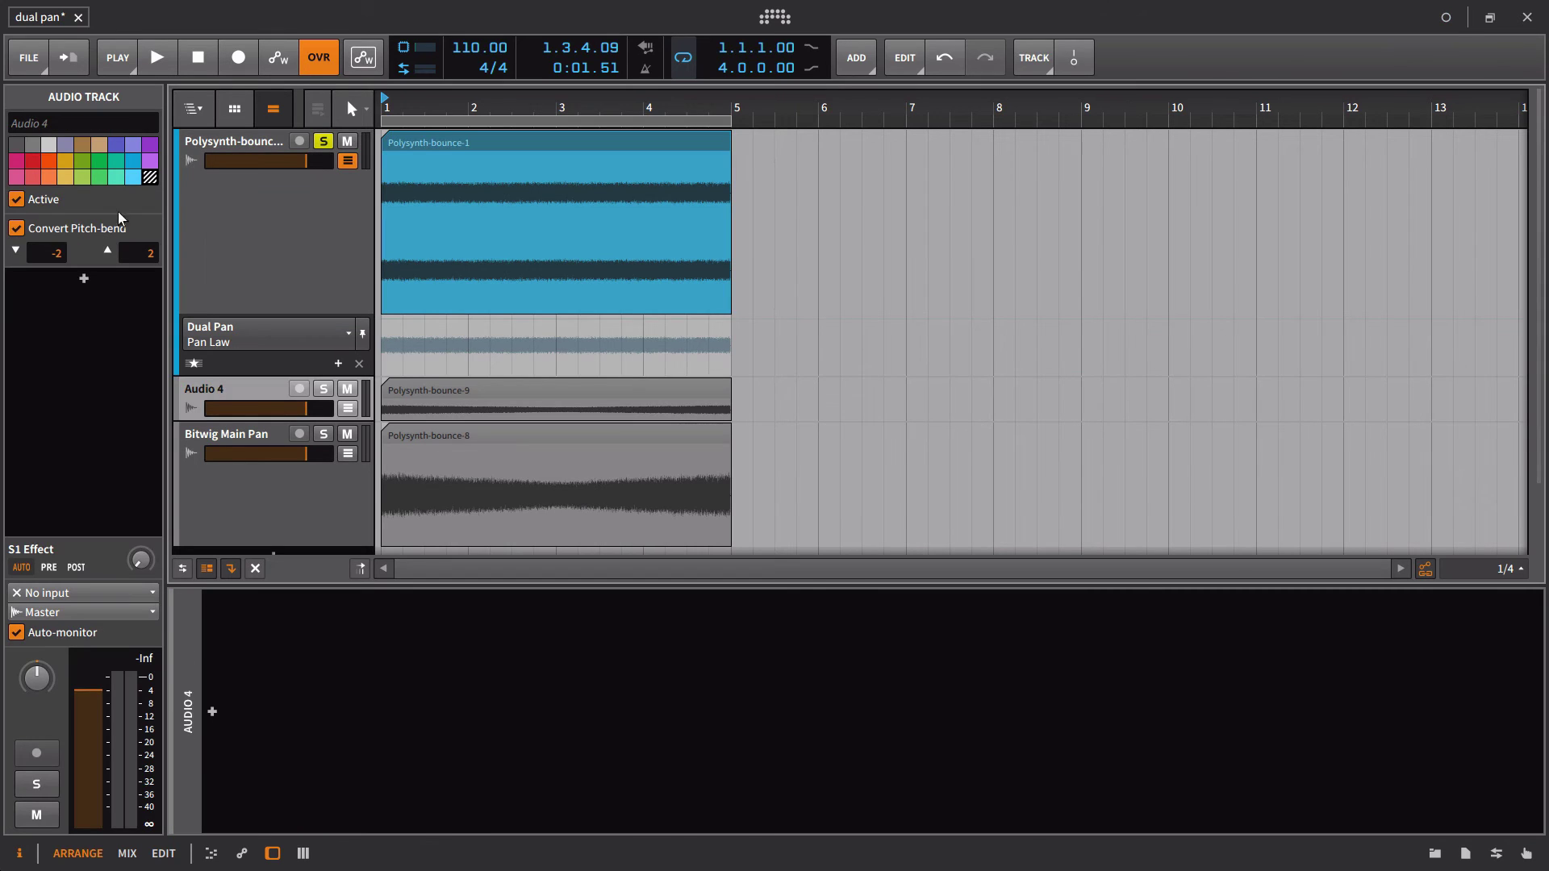
left_click(81, 127)
type("Equal G")
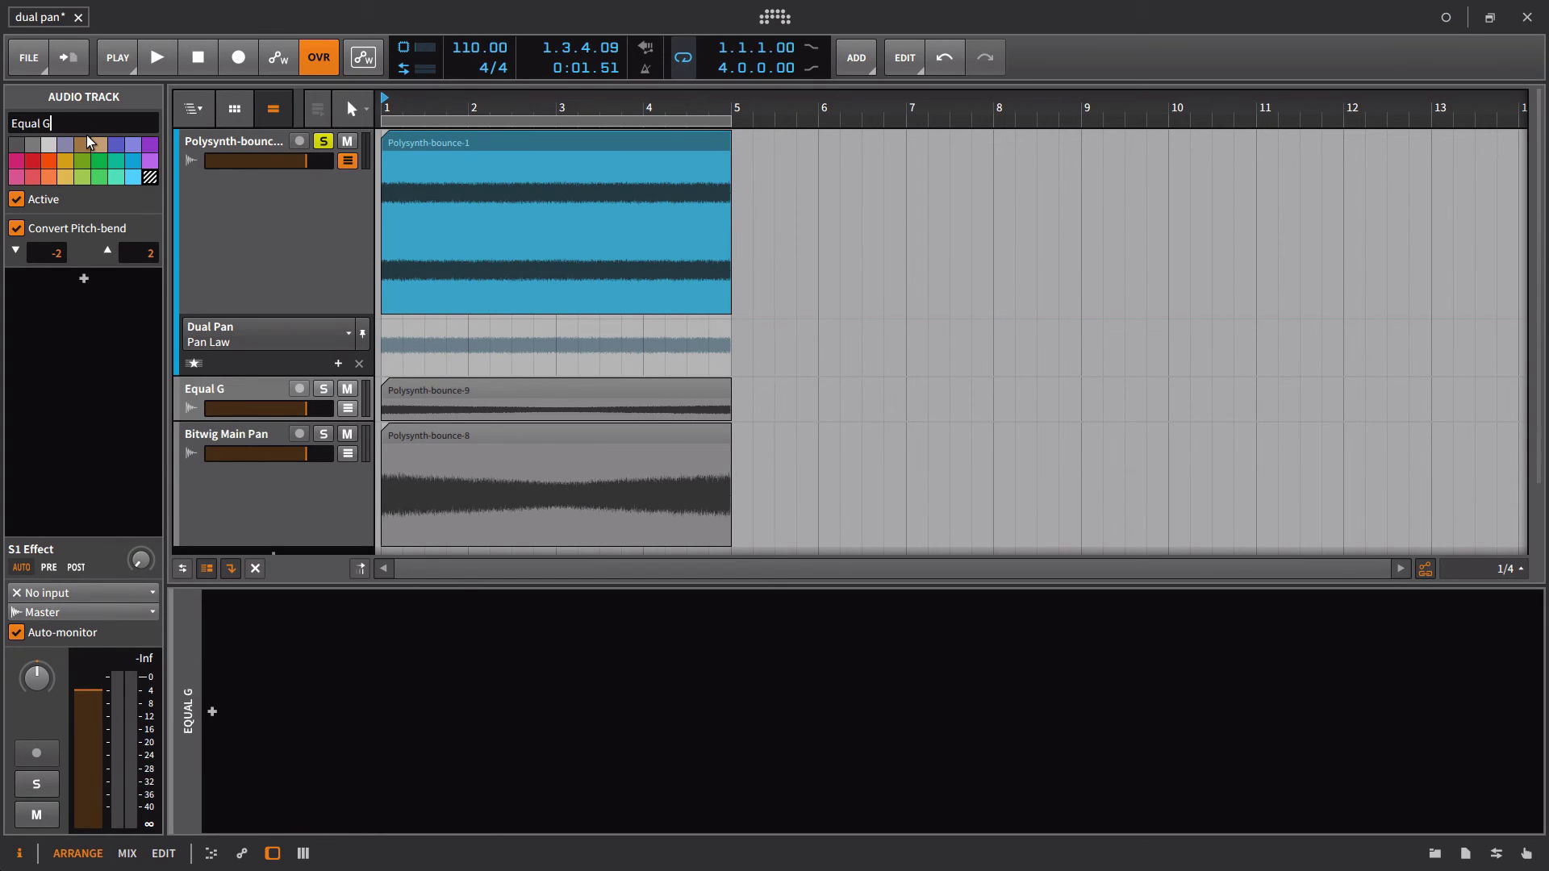
type("ain Pan Law")
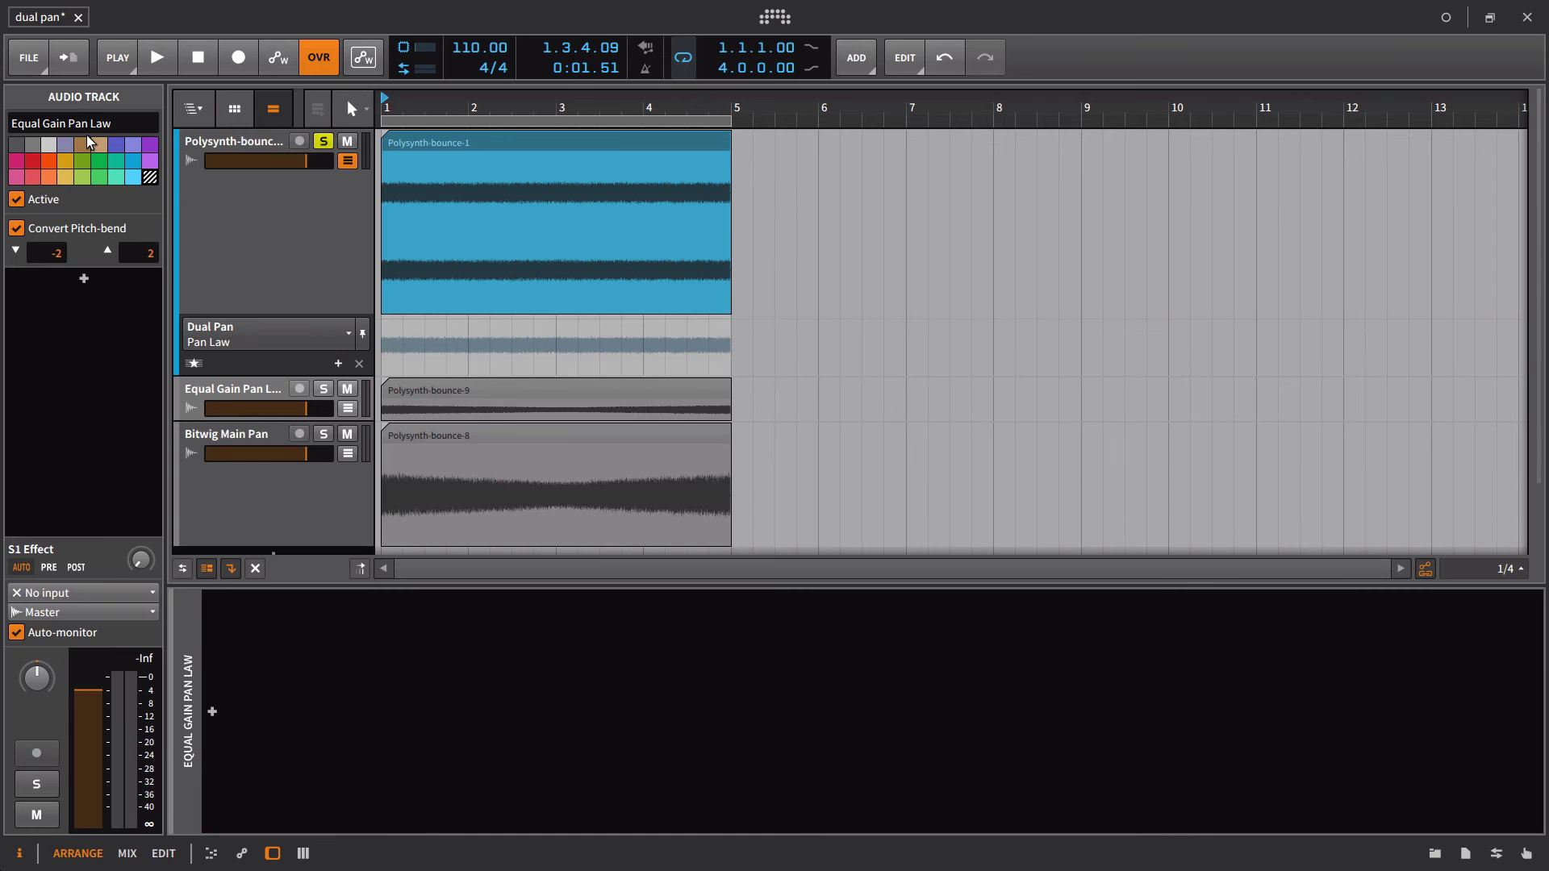
left_click(33, 160)
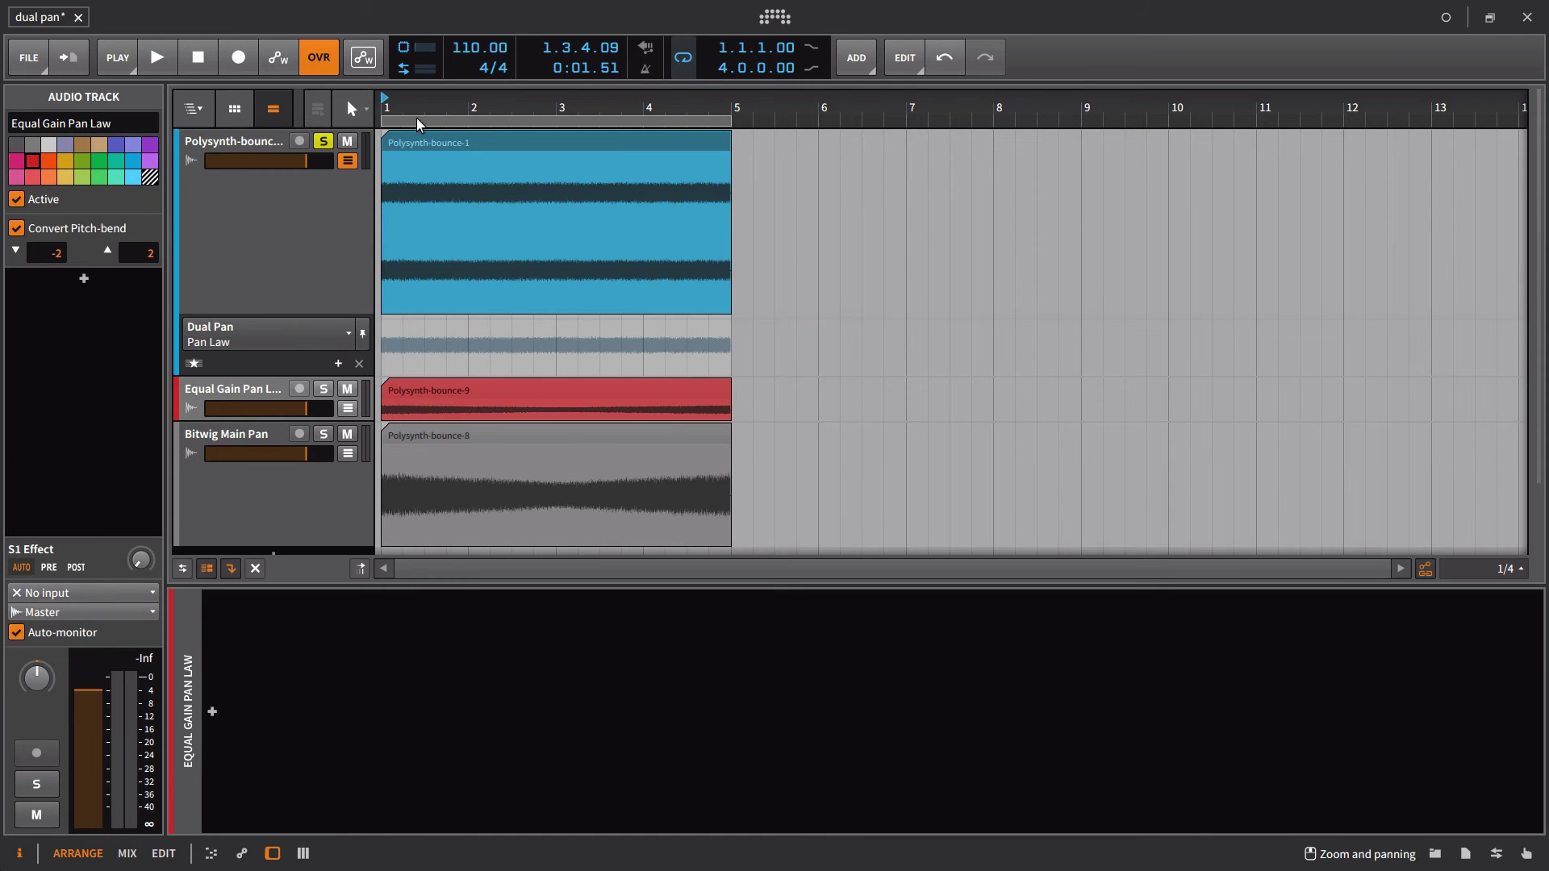
Bounce the Hybrid version of Polysynth-bounce-1 to a new Audio 4 track.
left_click(418, 138)
right_click(418, 139)
left_click(540, 549)
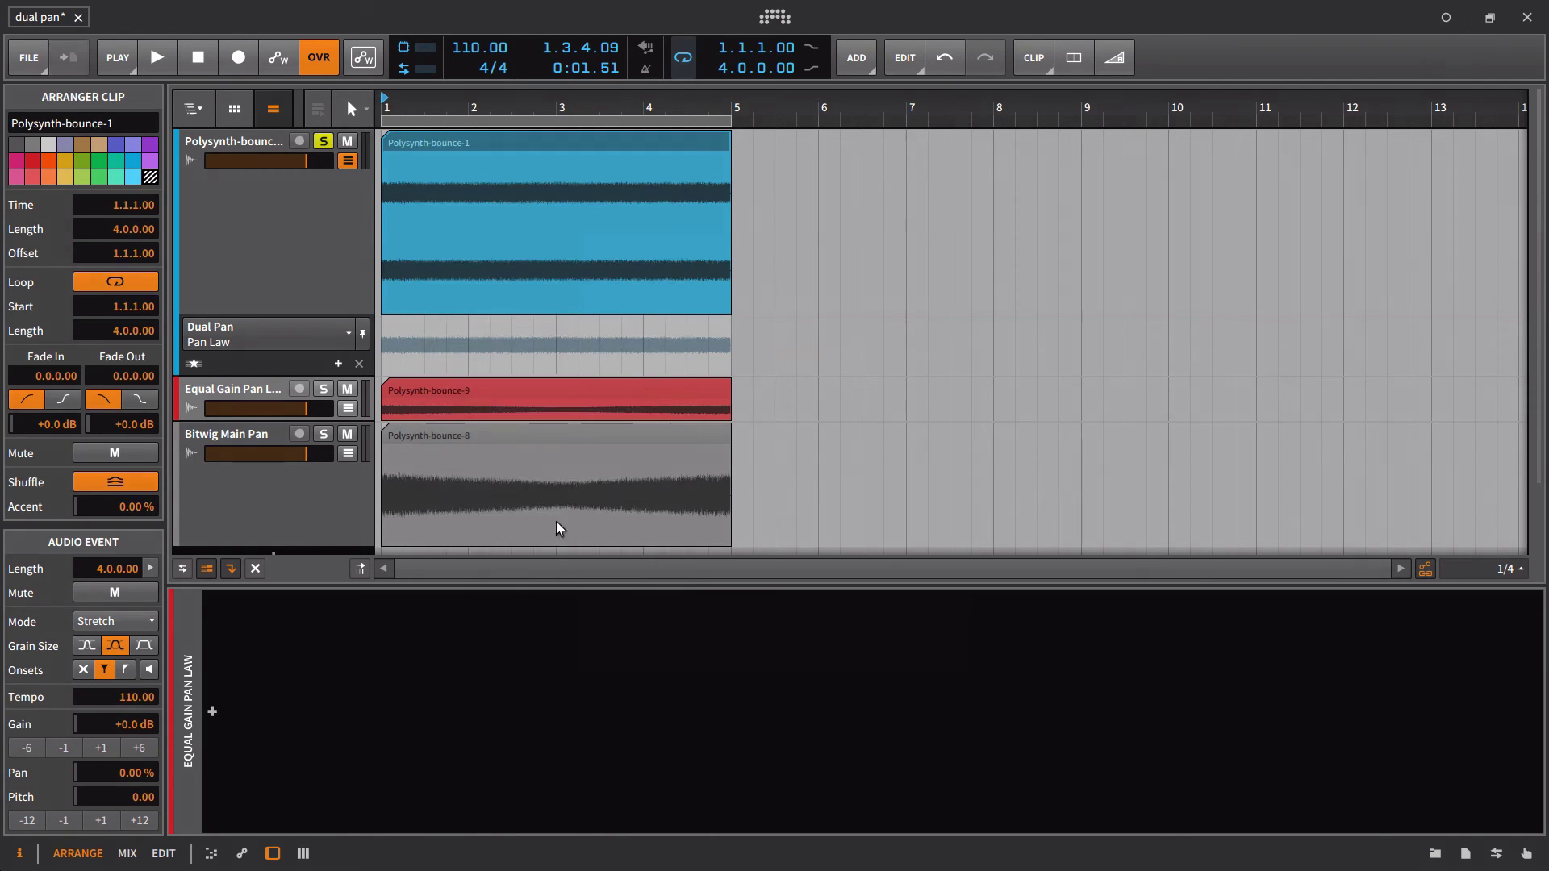
key("Return")
left_click(249, 142)
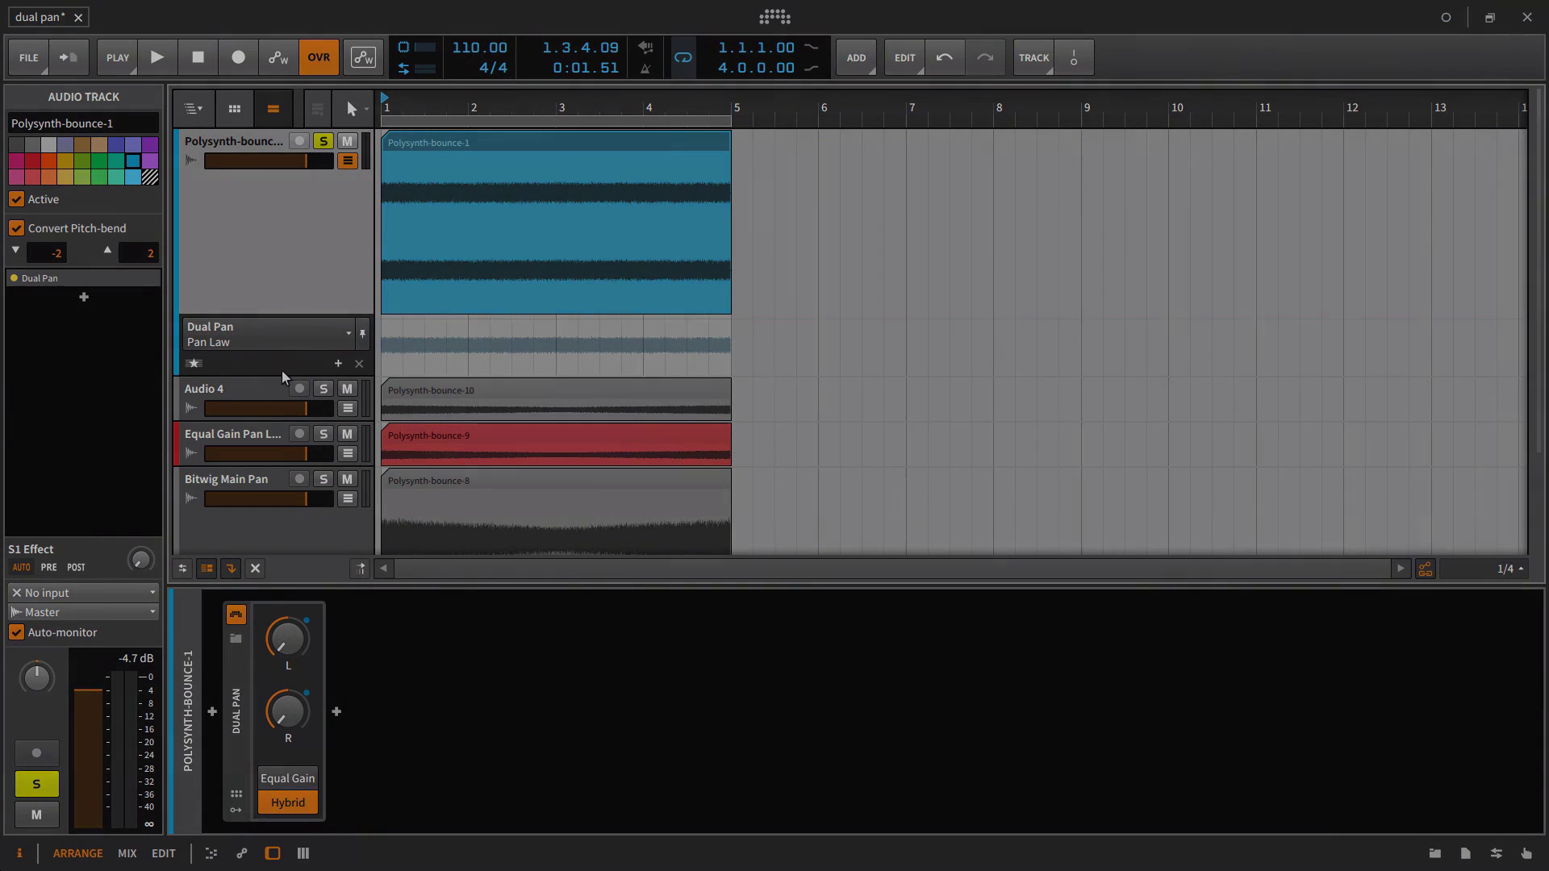
left_click(242, 395)
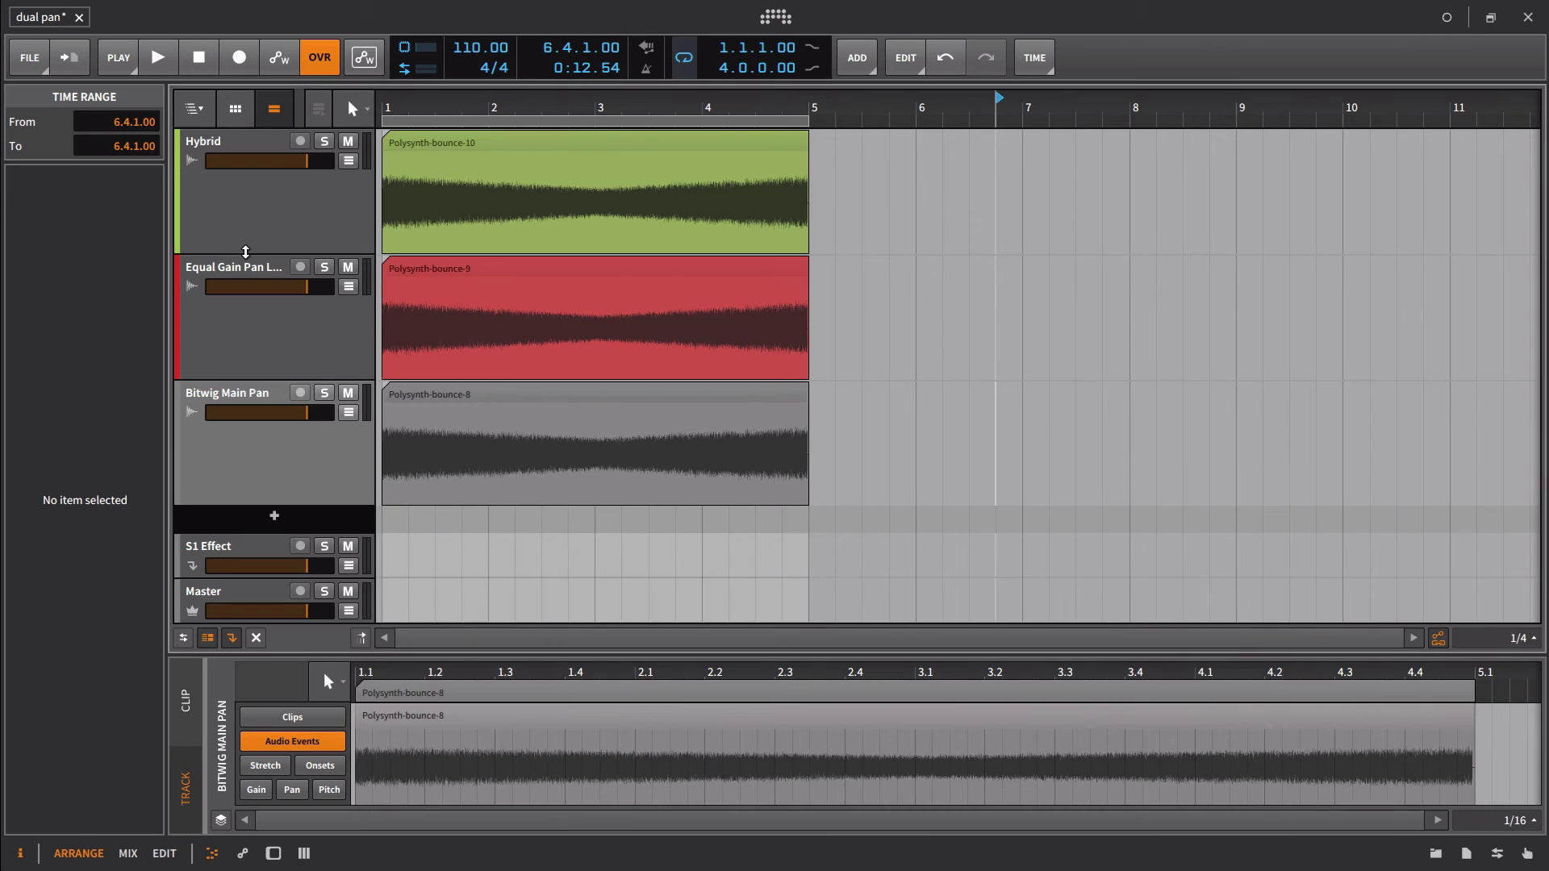
left_click(252, 403)
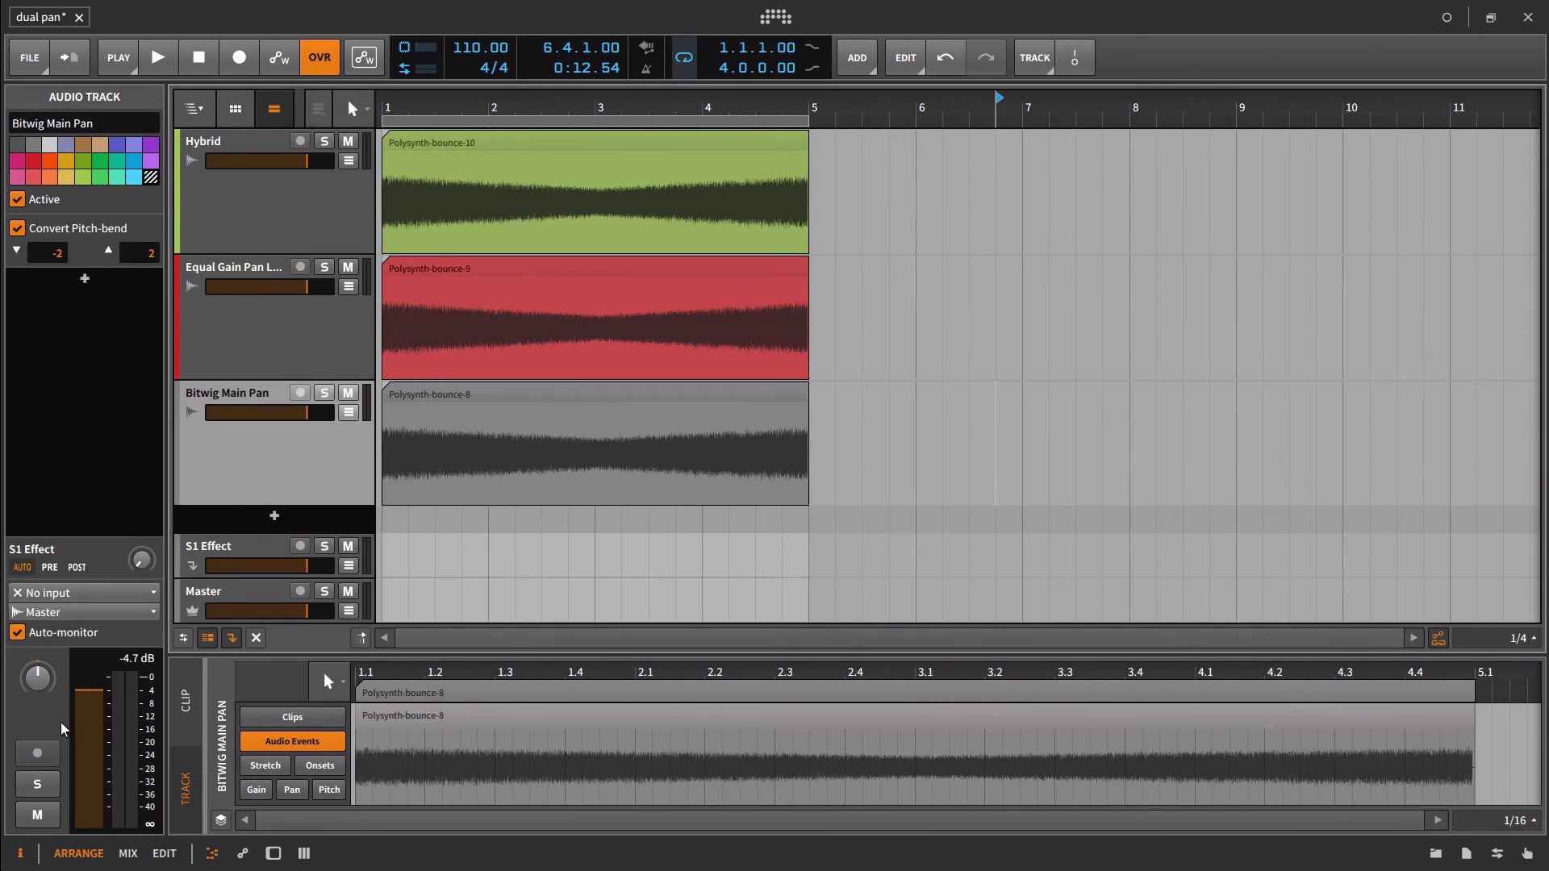
left_click(265, 155)
left_click(325, 146)
key("space")
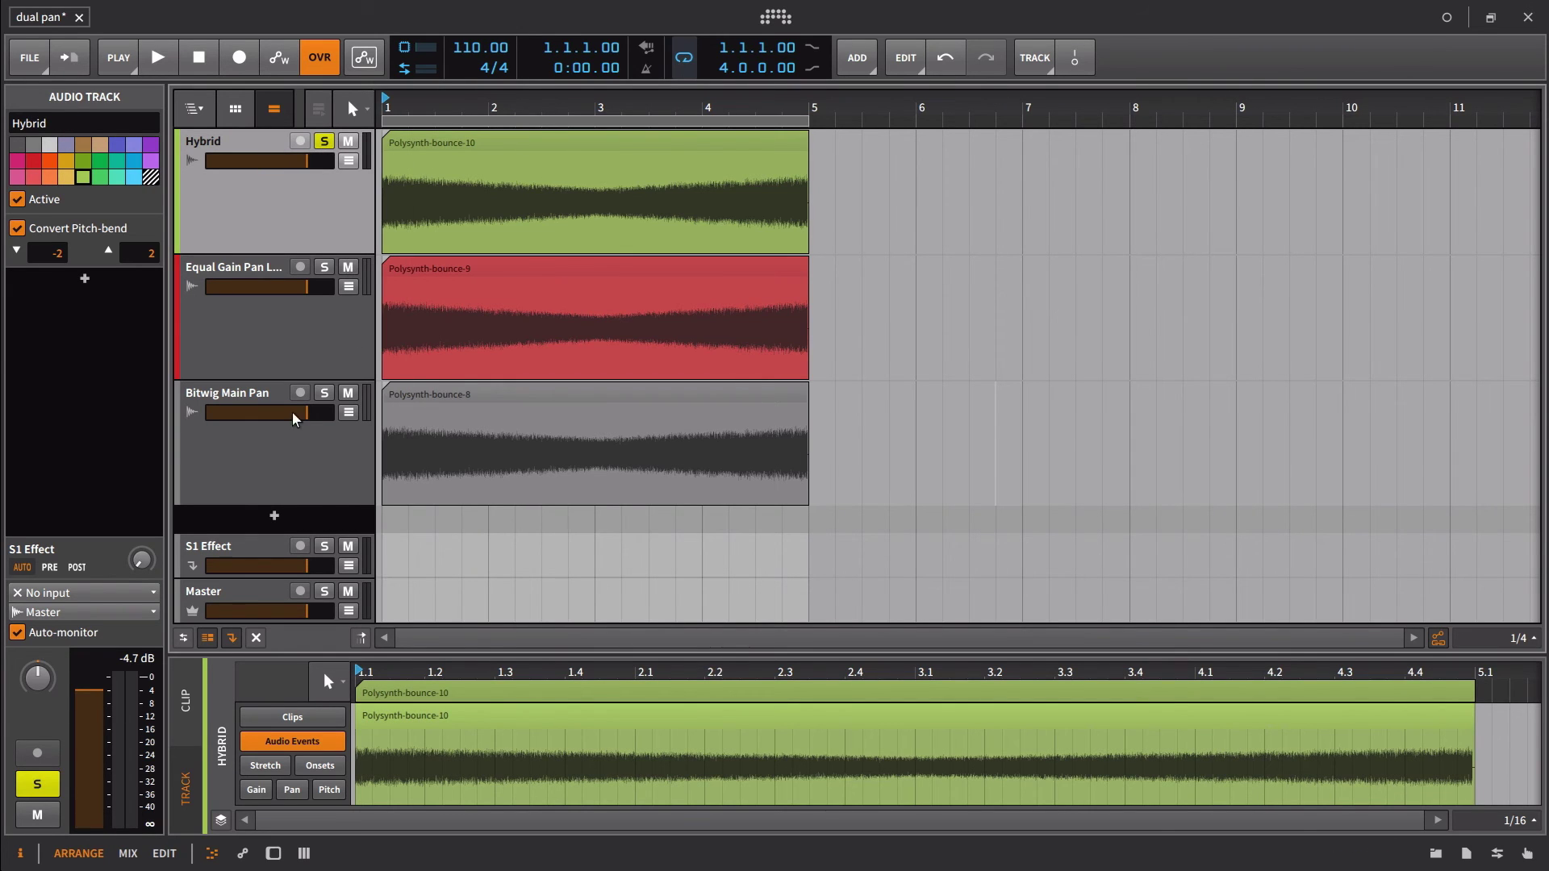
key("space")
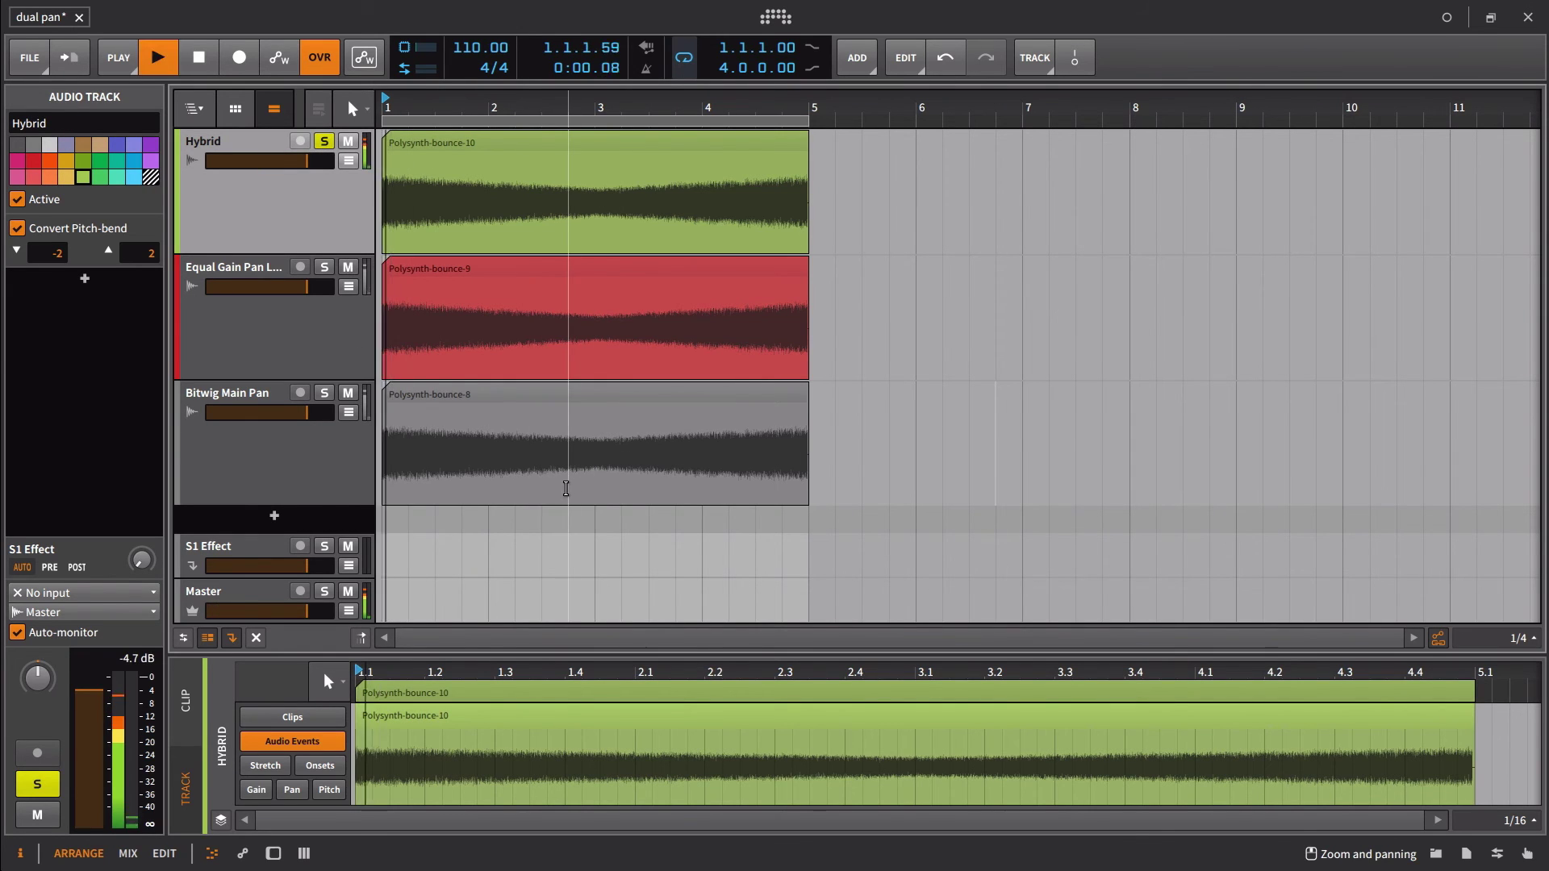
left_click(601, 113)
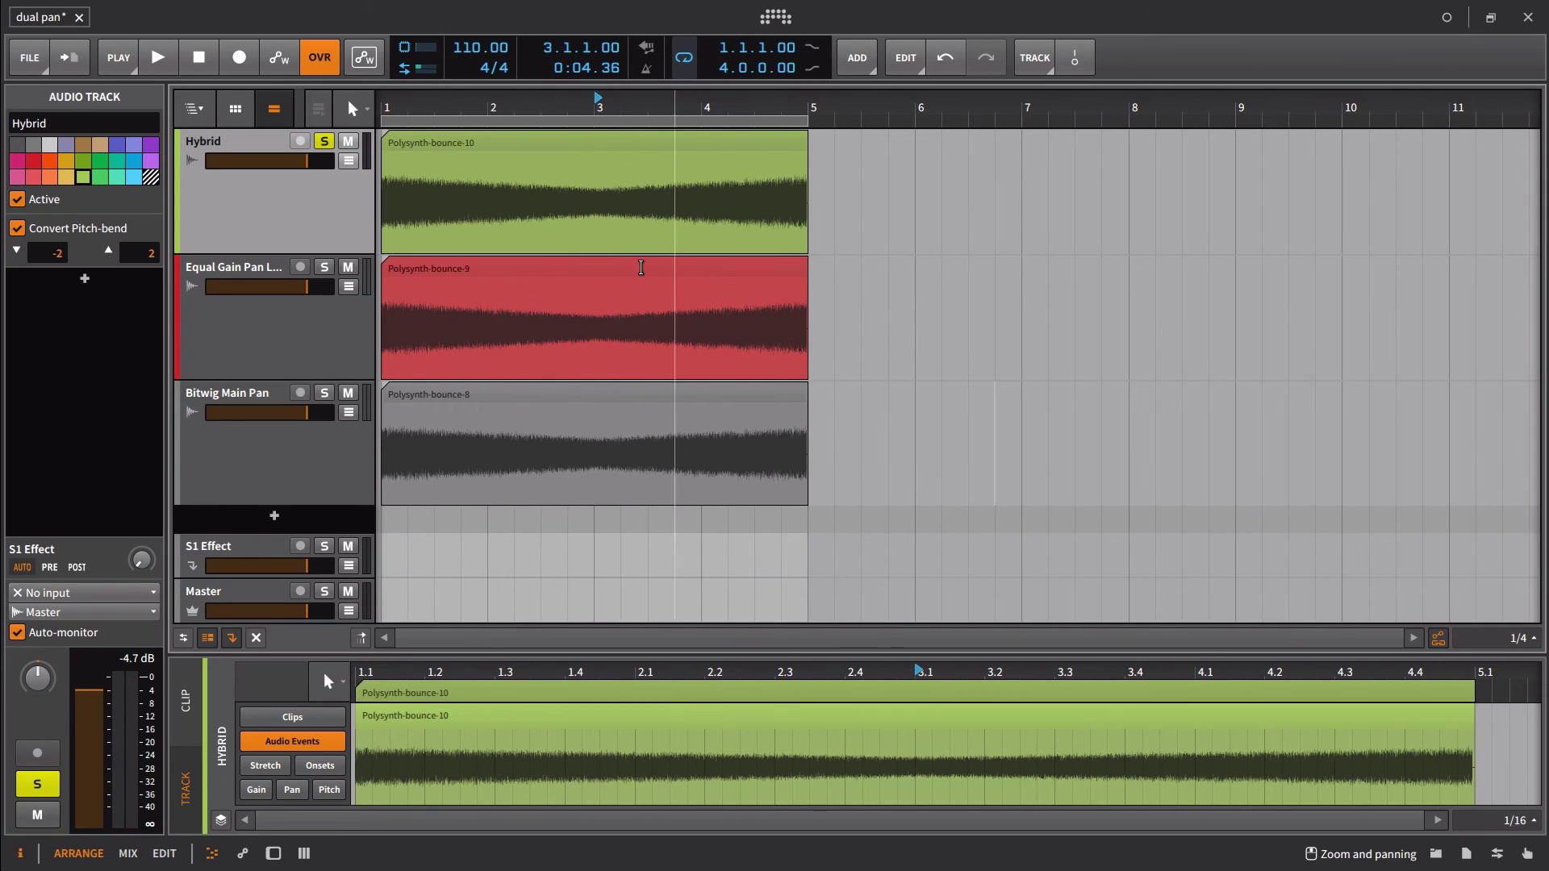
key("space")
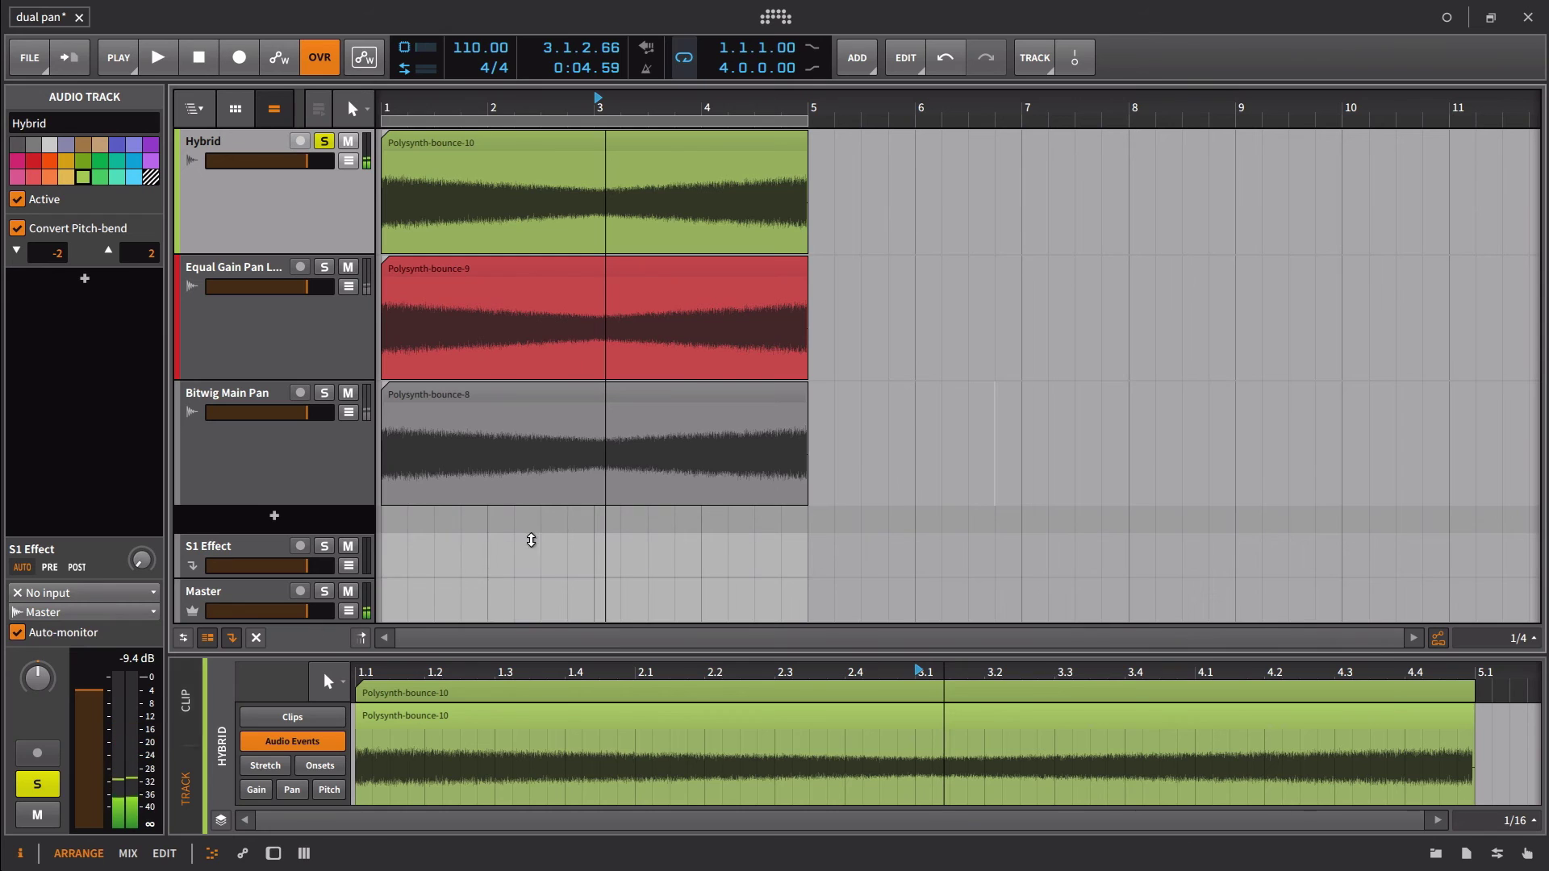
key("Home")
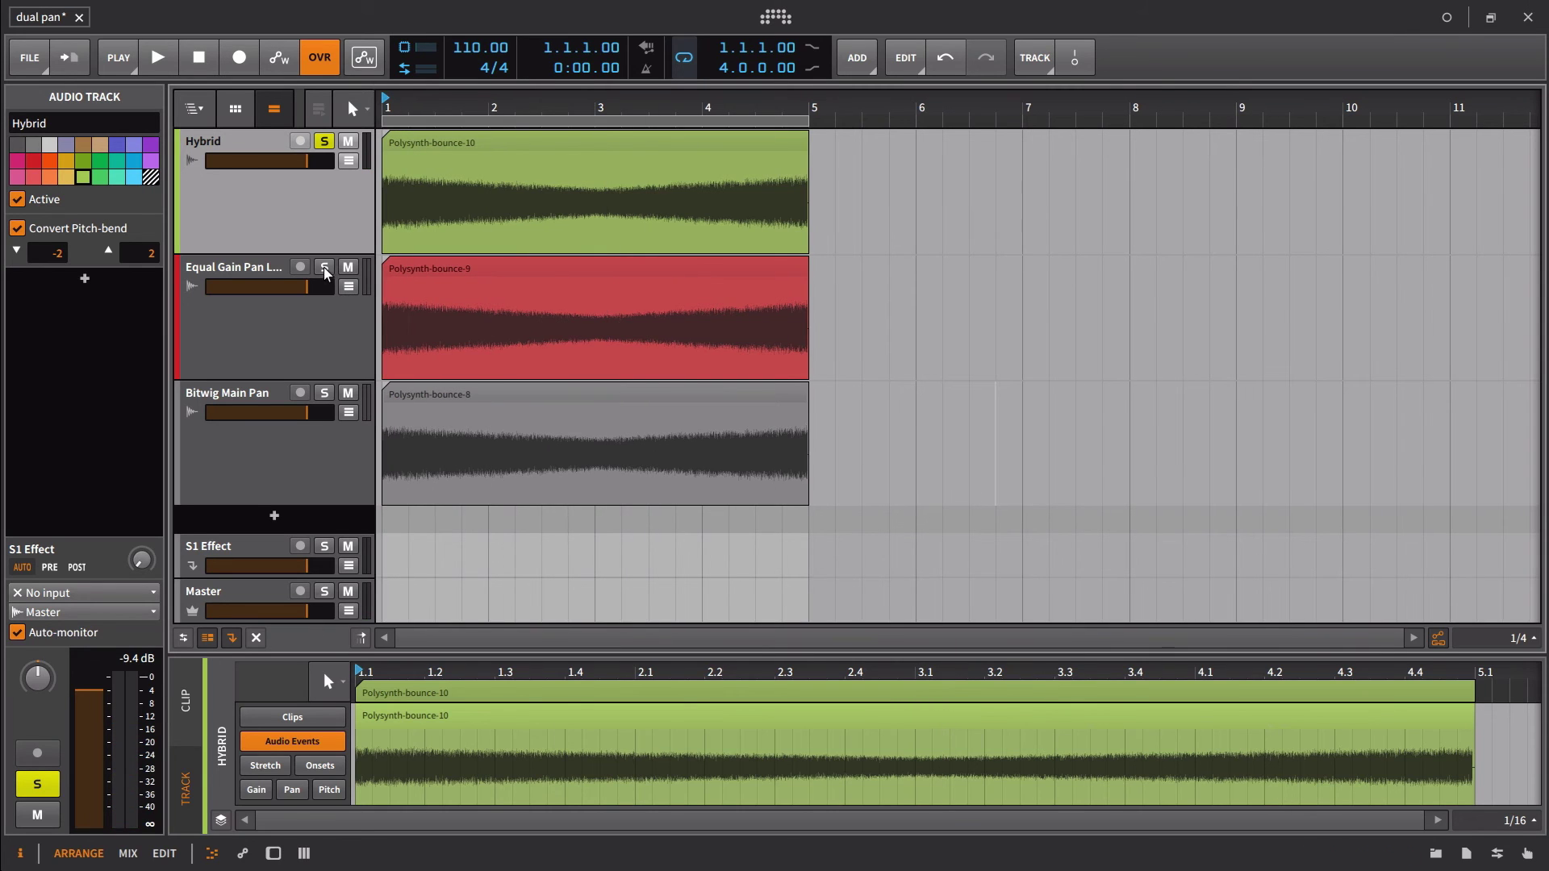
left_click(323, 141)
key("space")
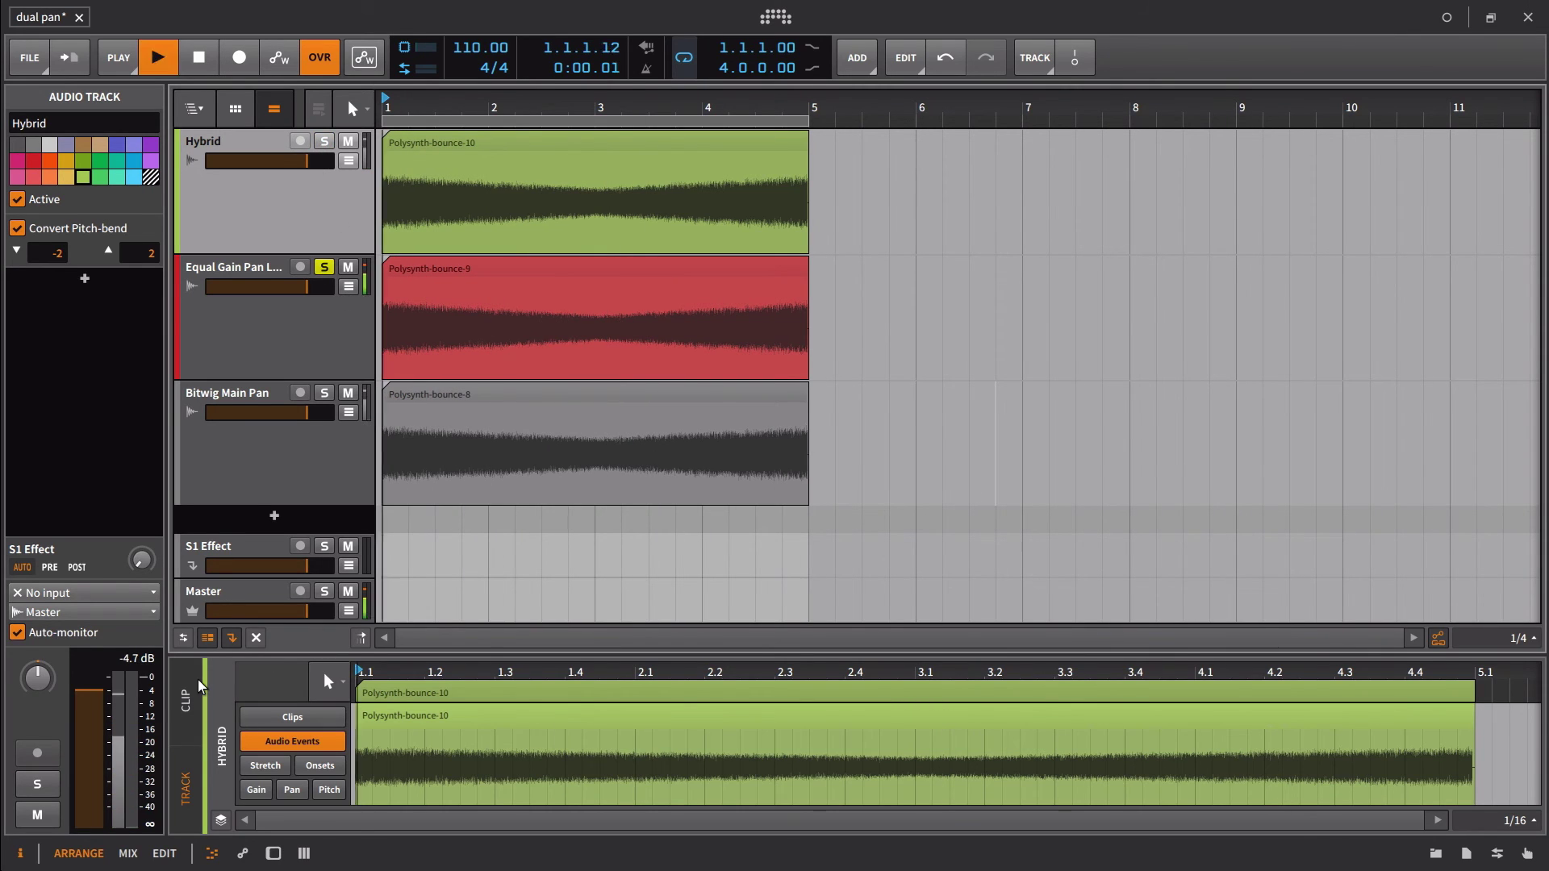
key("space")
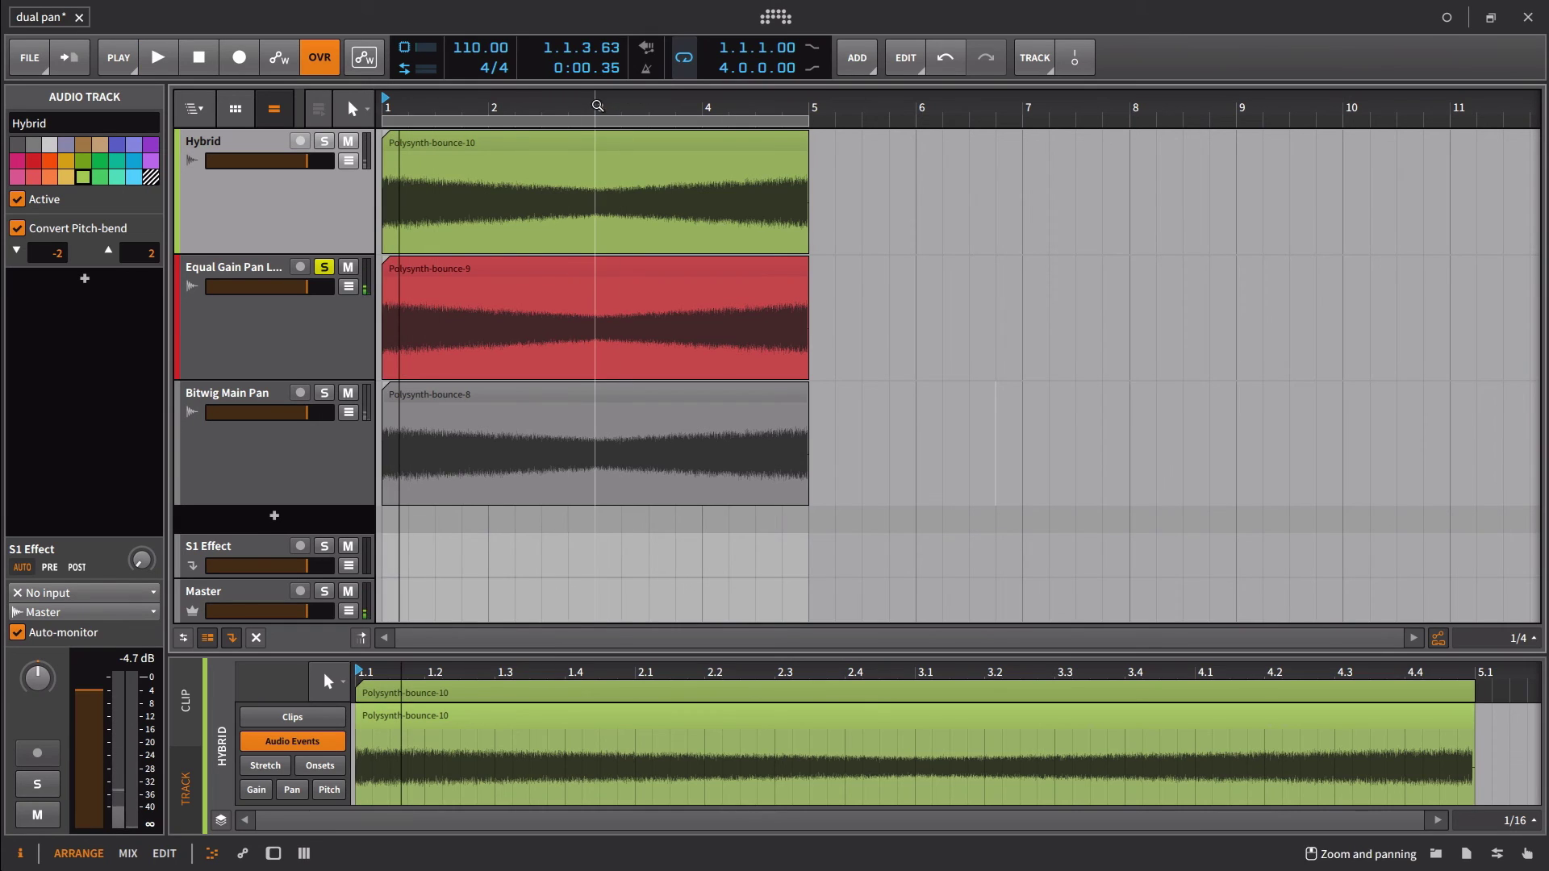
left_click(240, 270)
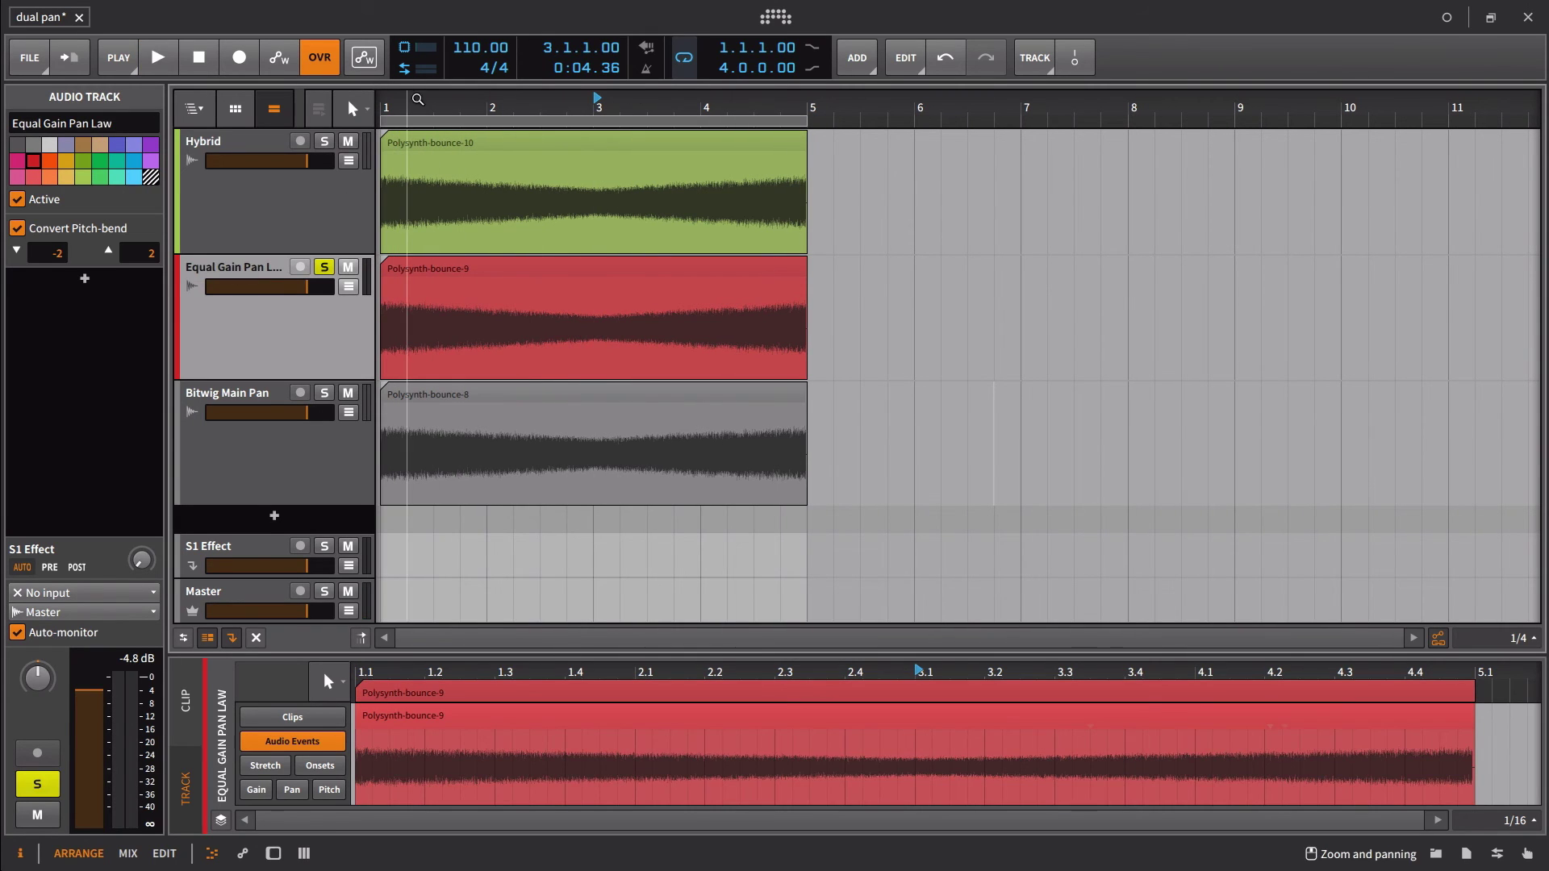
key("space")
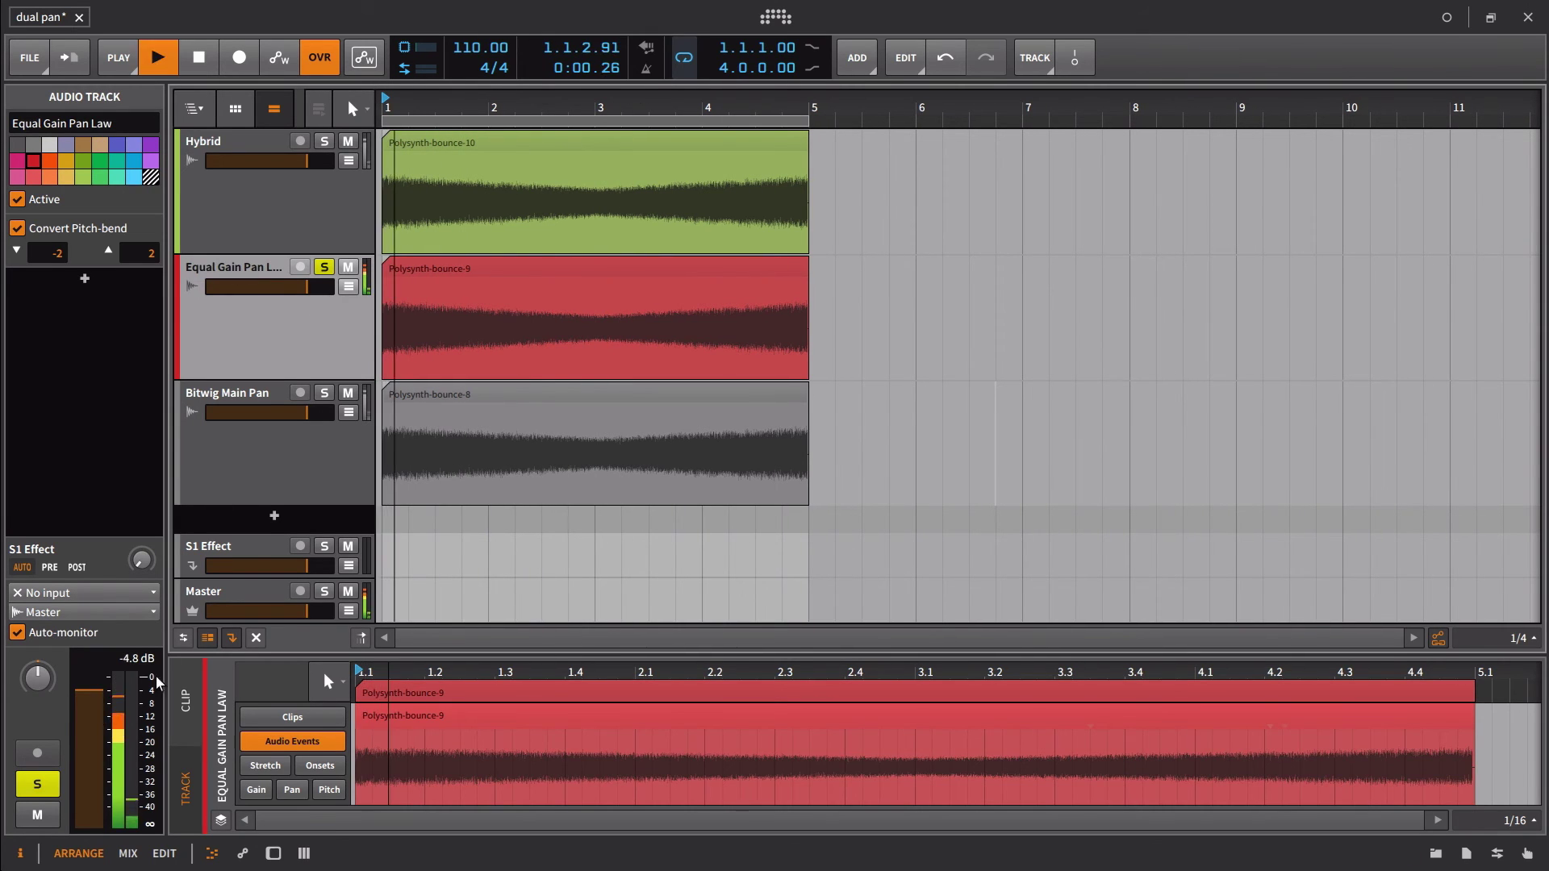
key("space")
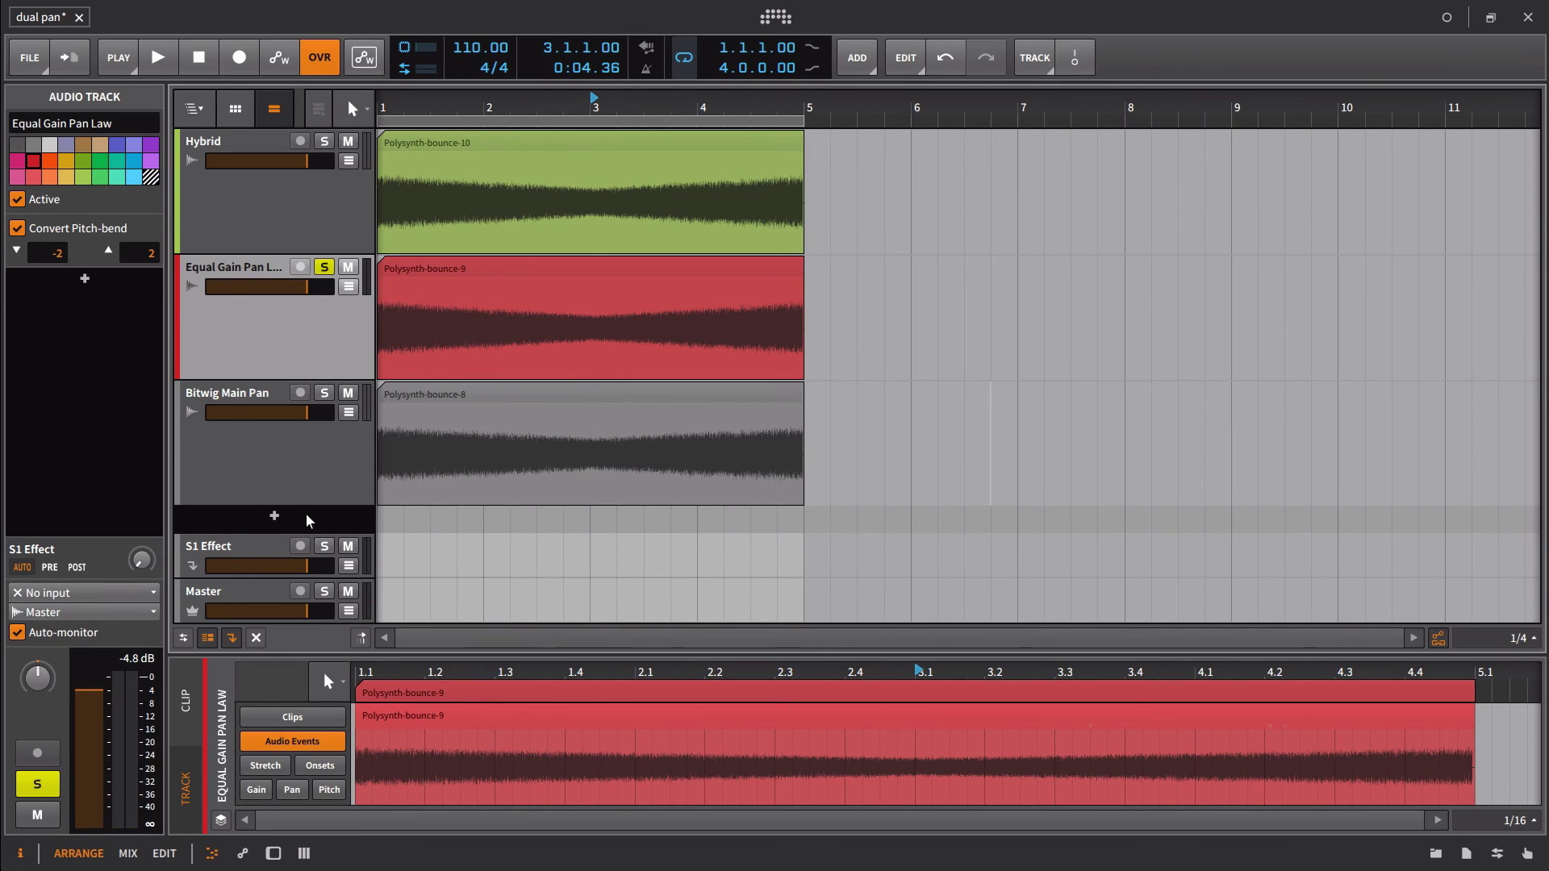
key("space")
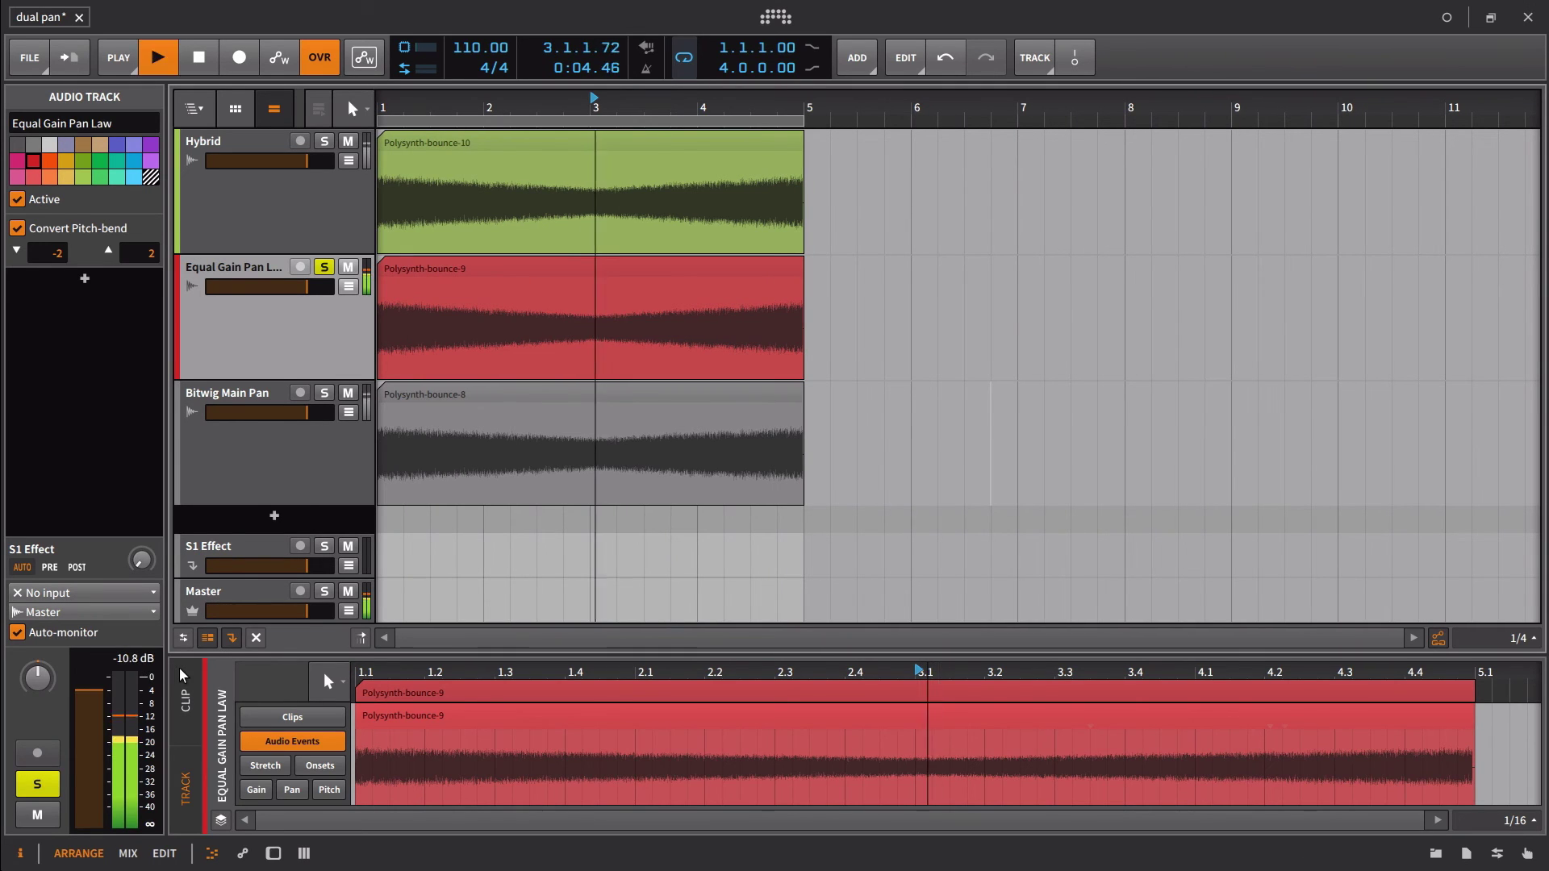
key("space")
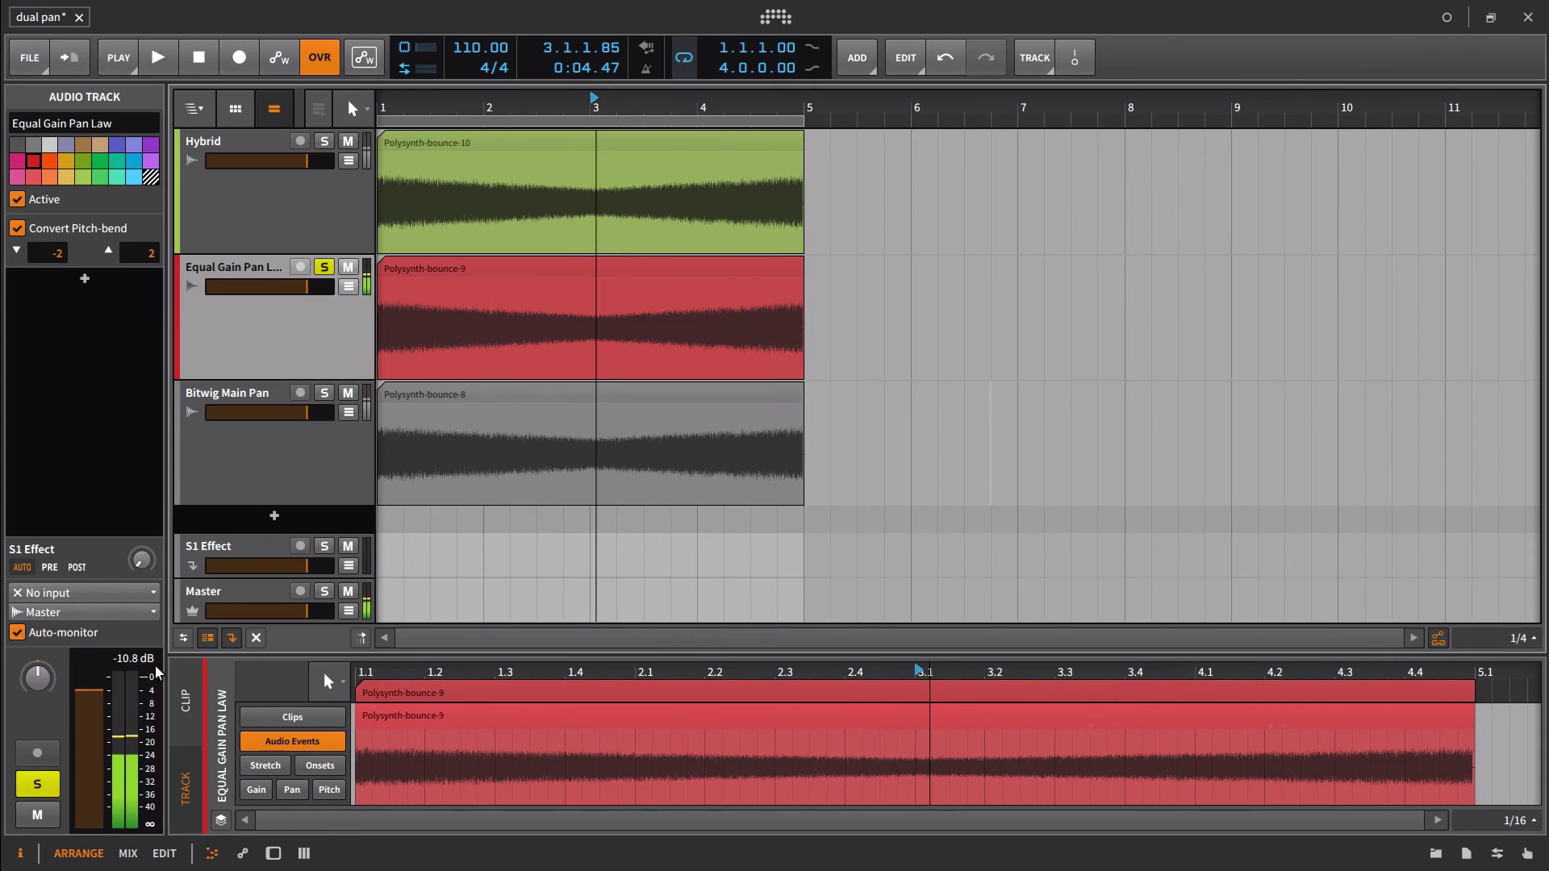
key("space")
key("space")
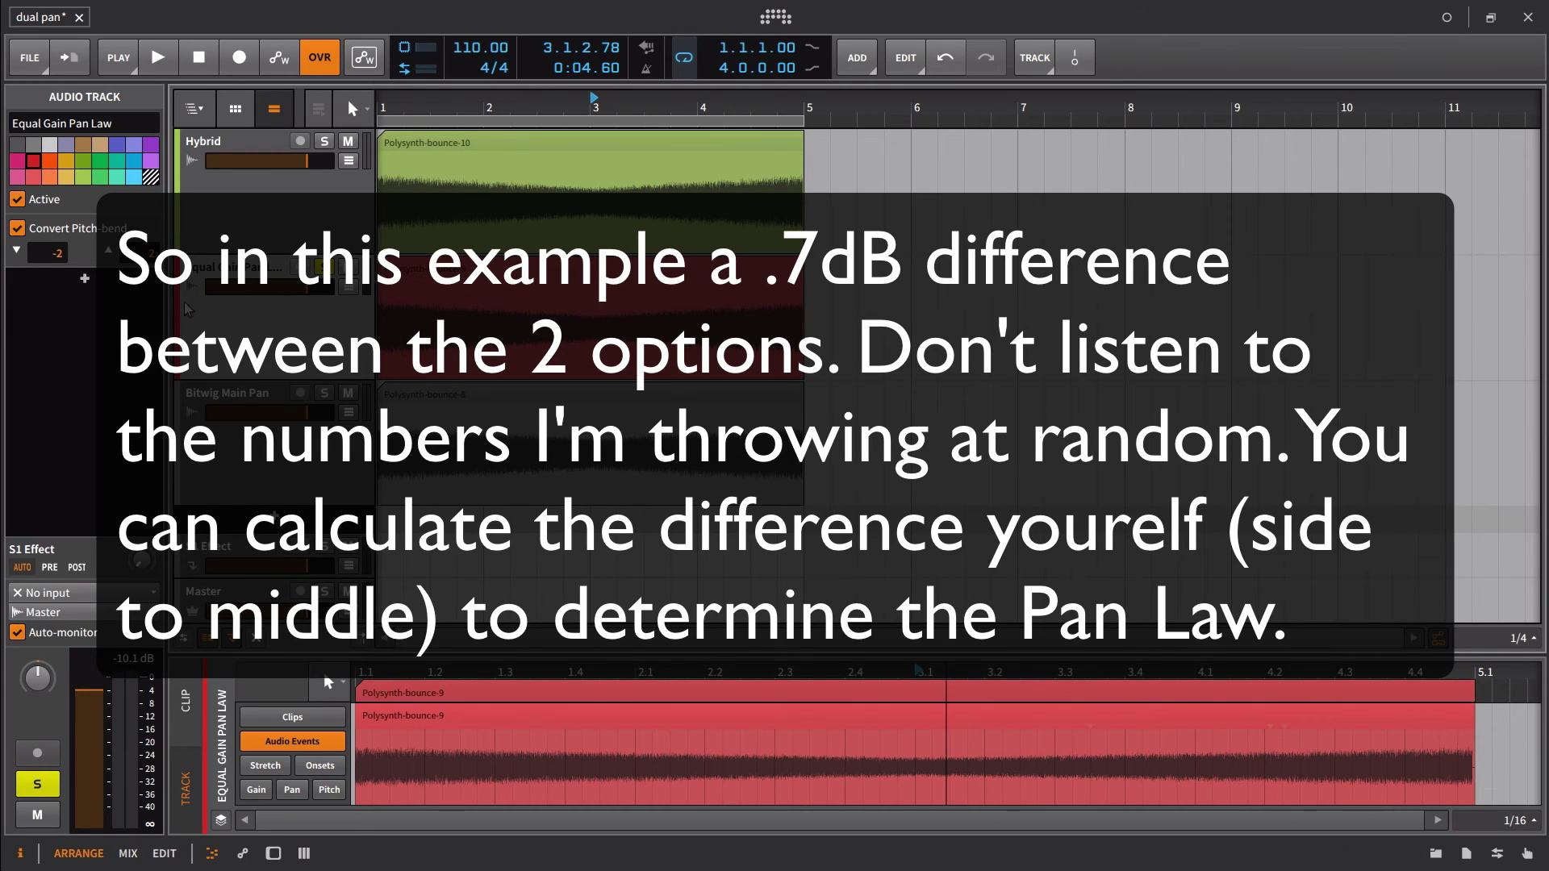
Solo Bitwig Main Pan and audition it from bar 1 and bar 3.
left_click(250, 403)
left_click(323, 394)
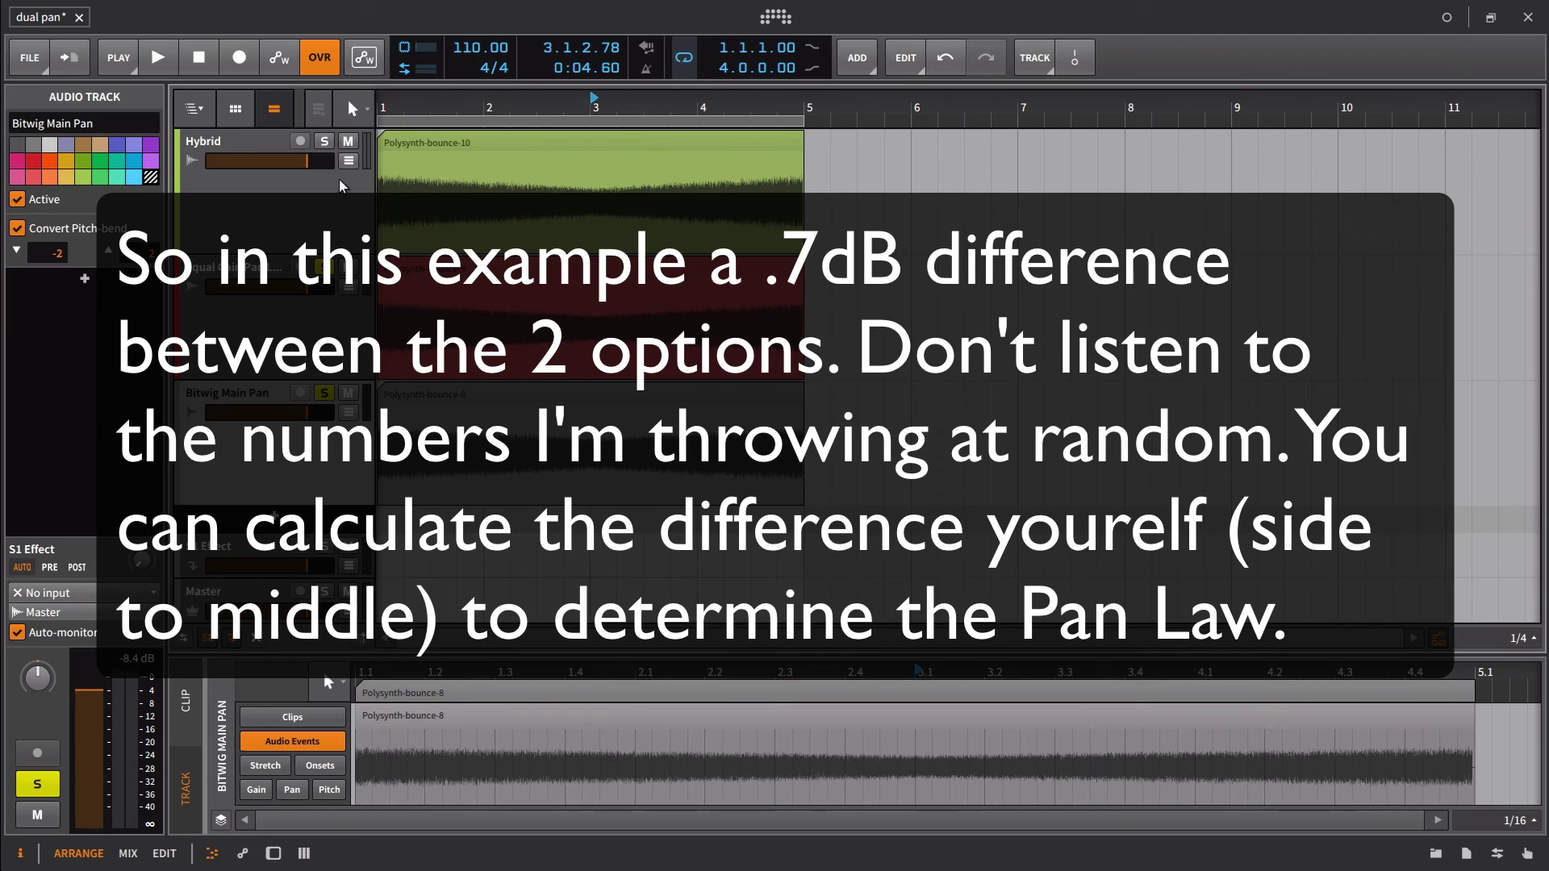
left_click(384, 104)
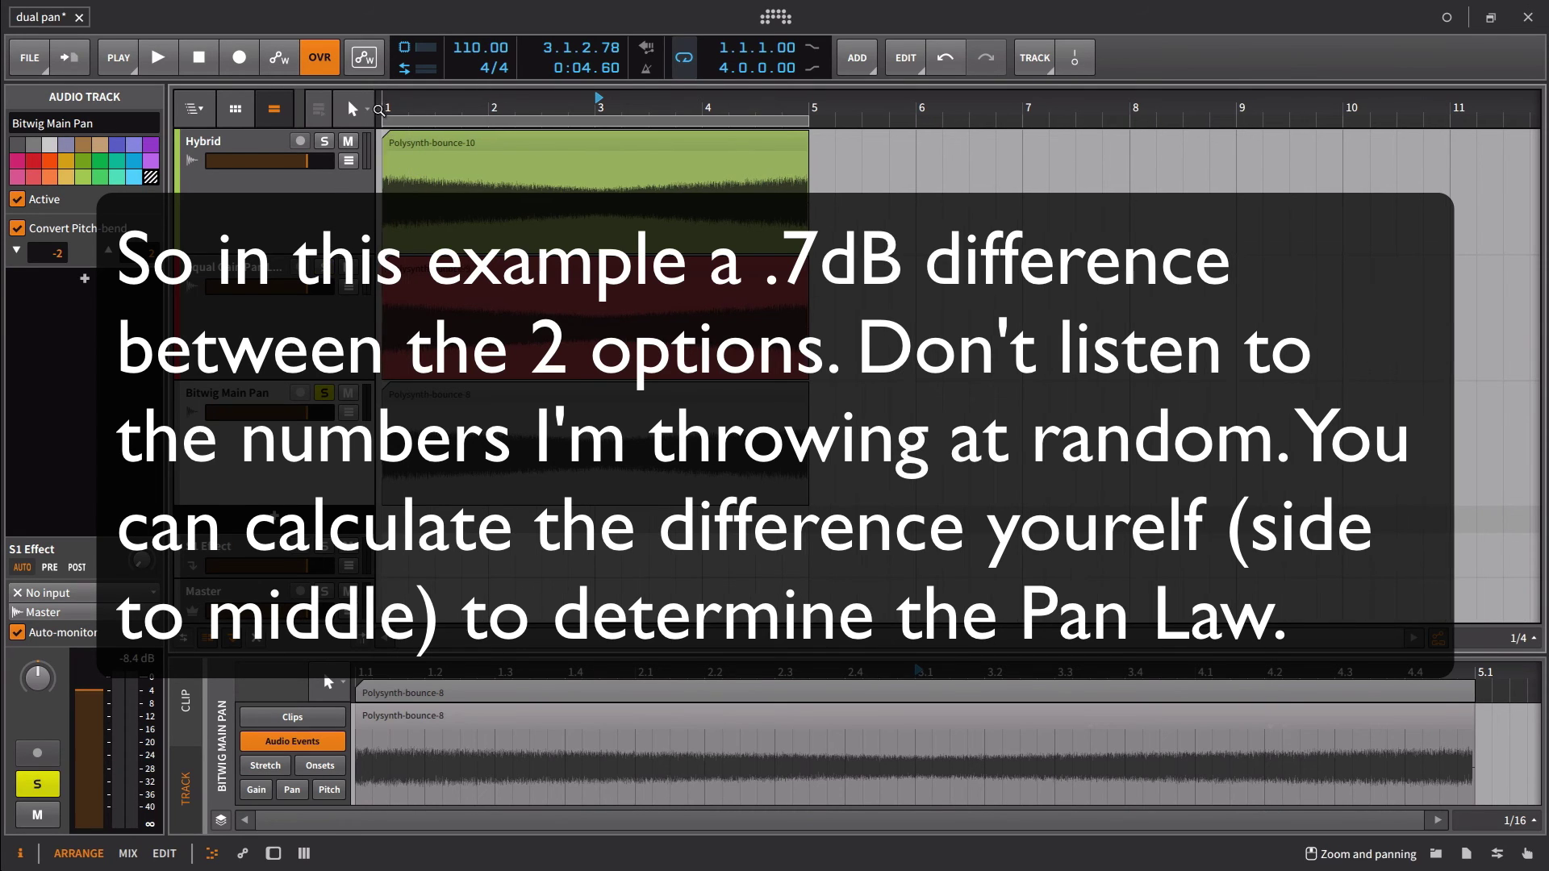
key("space")
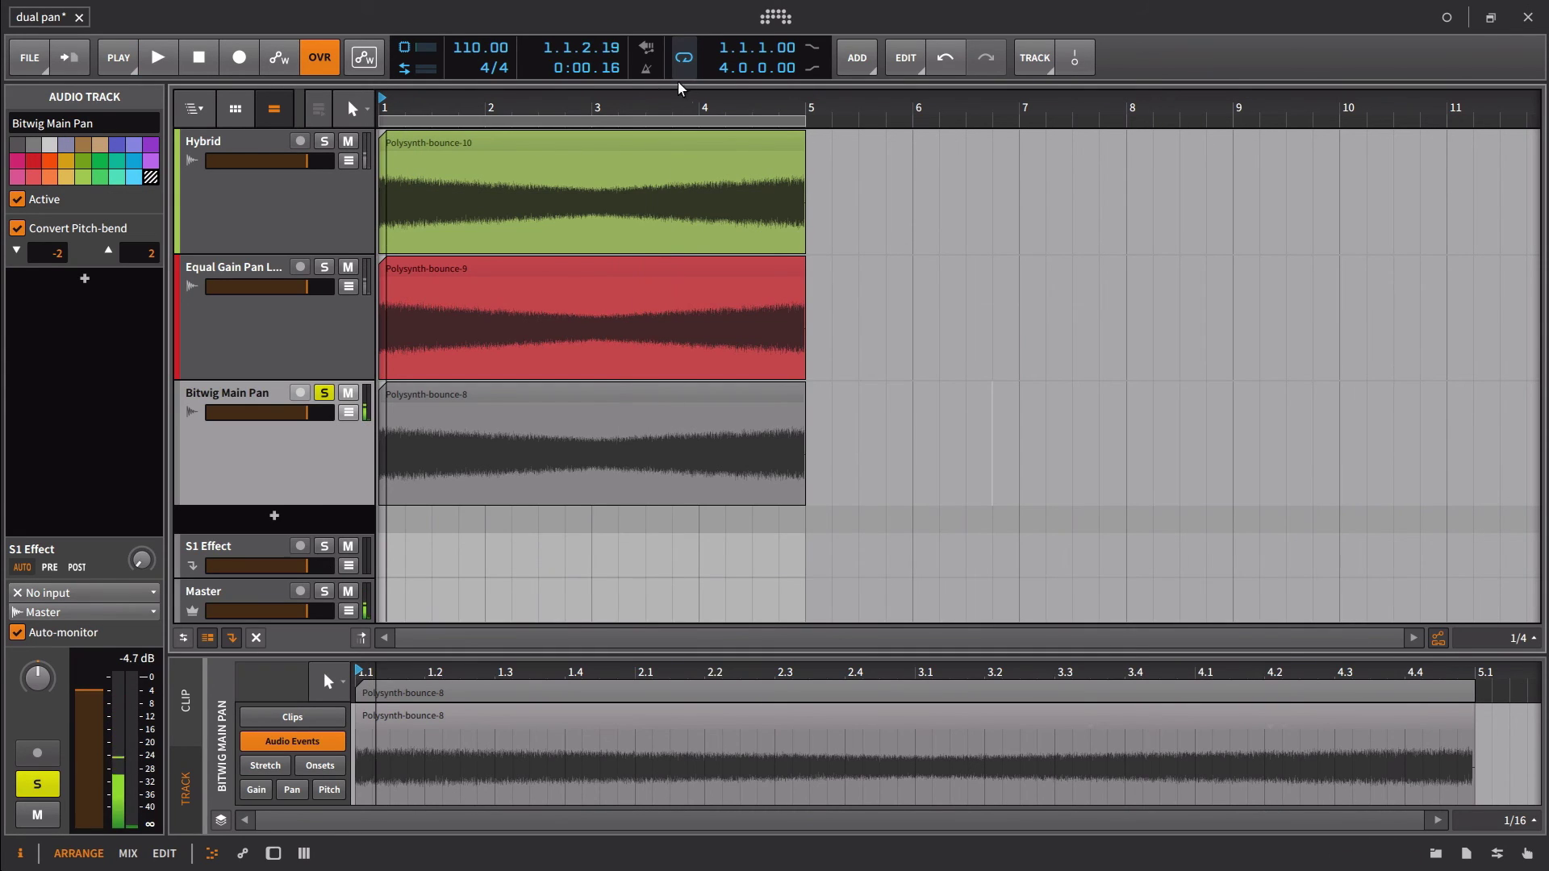
left_click(594, 105)
key("space")
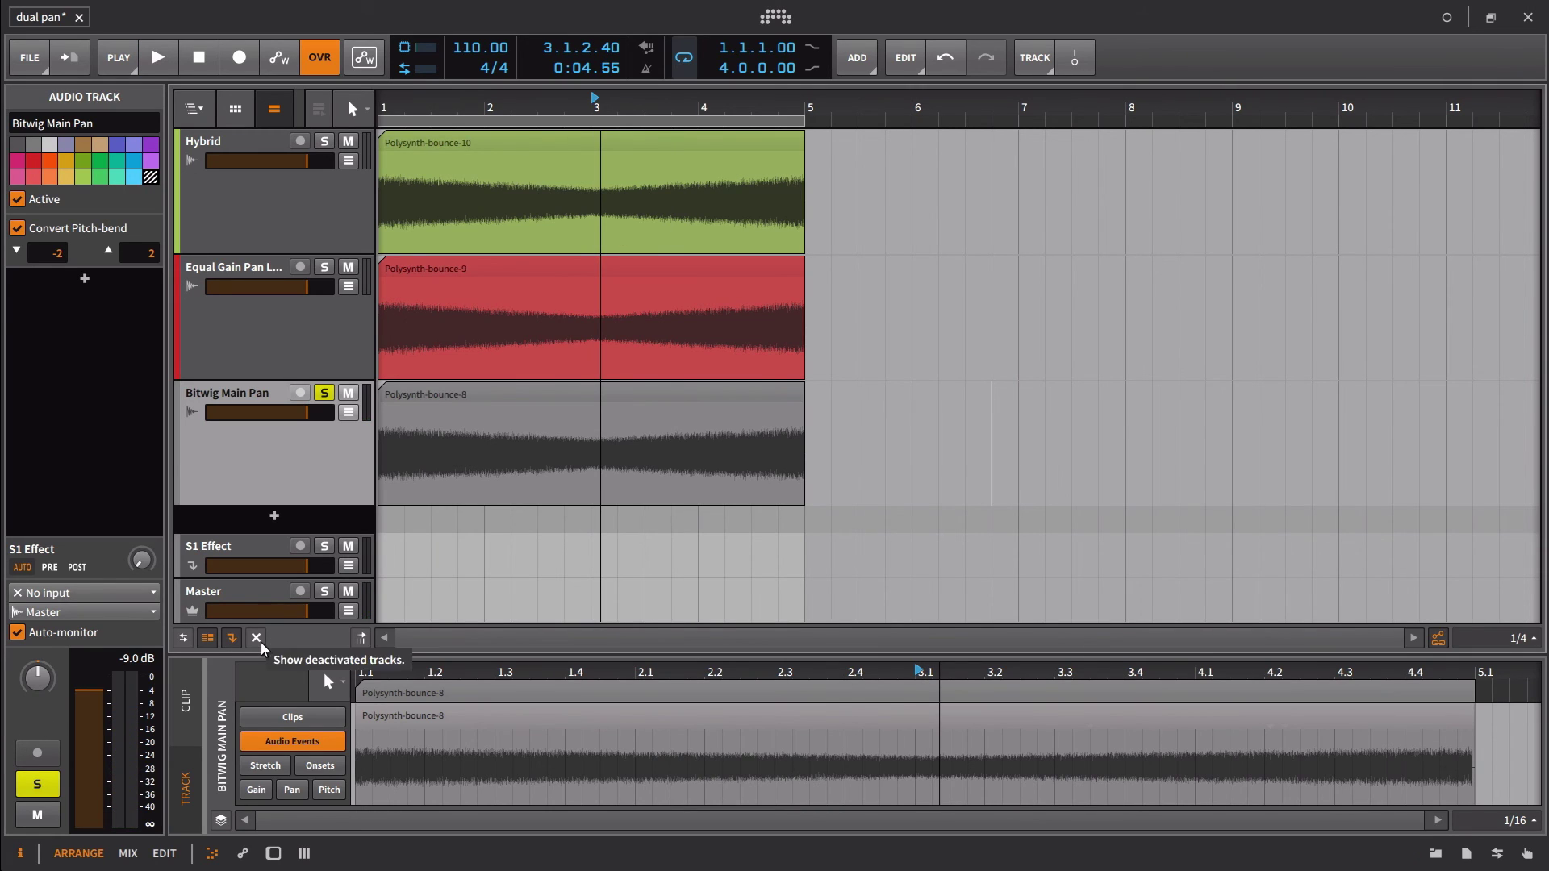
left_click_drag(380, 113, 383, 113)
key("Home")
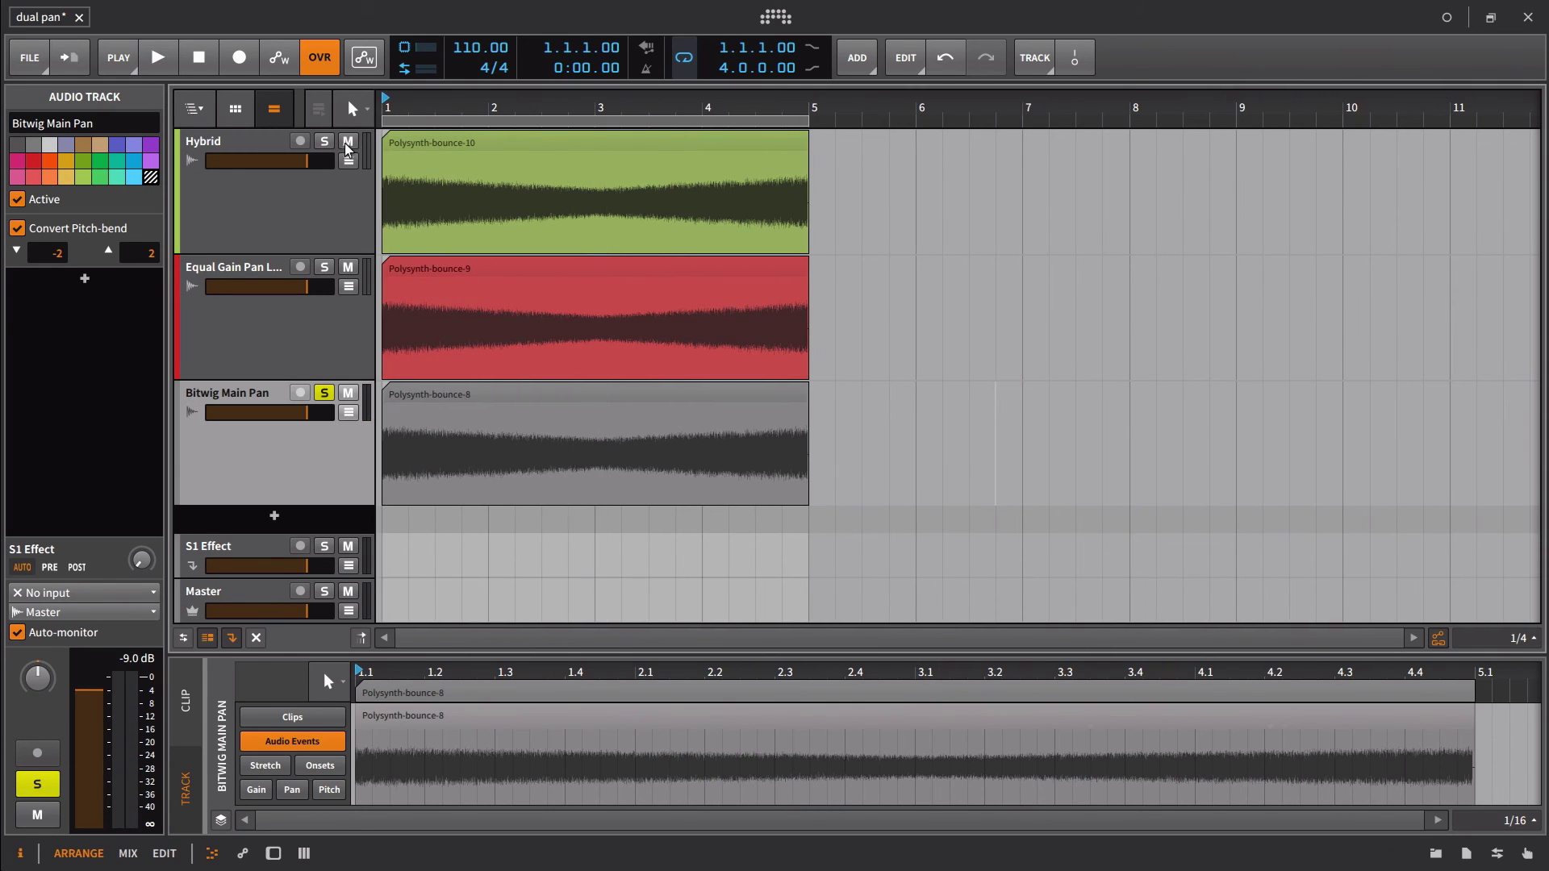
Unsolo Bitwig Main Pan, select Hybrid, and audition it from bar 3.
left_click(324, 393)
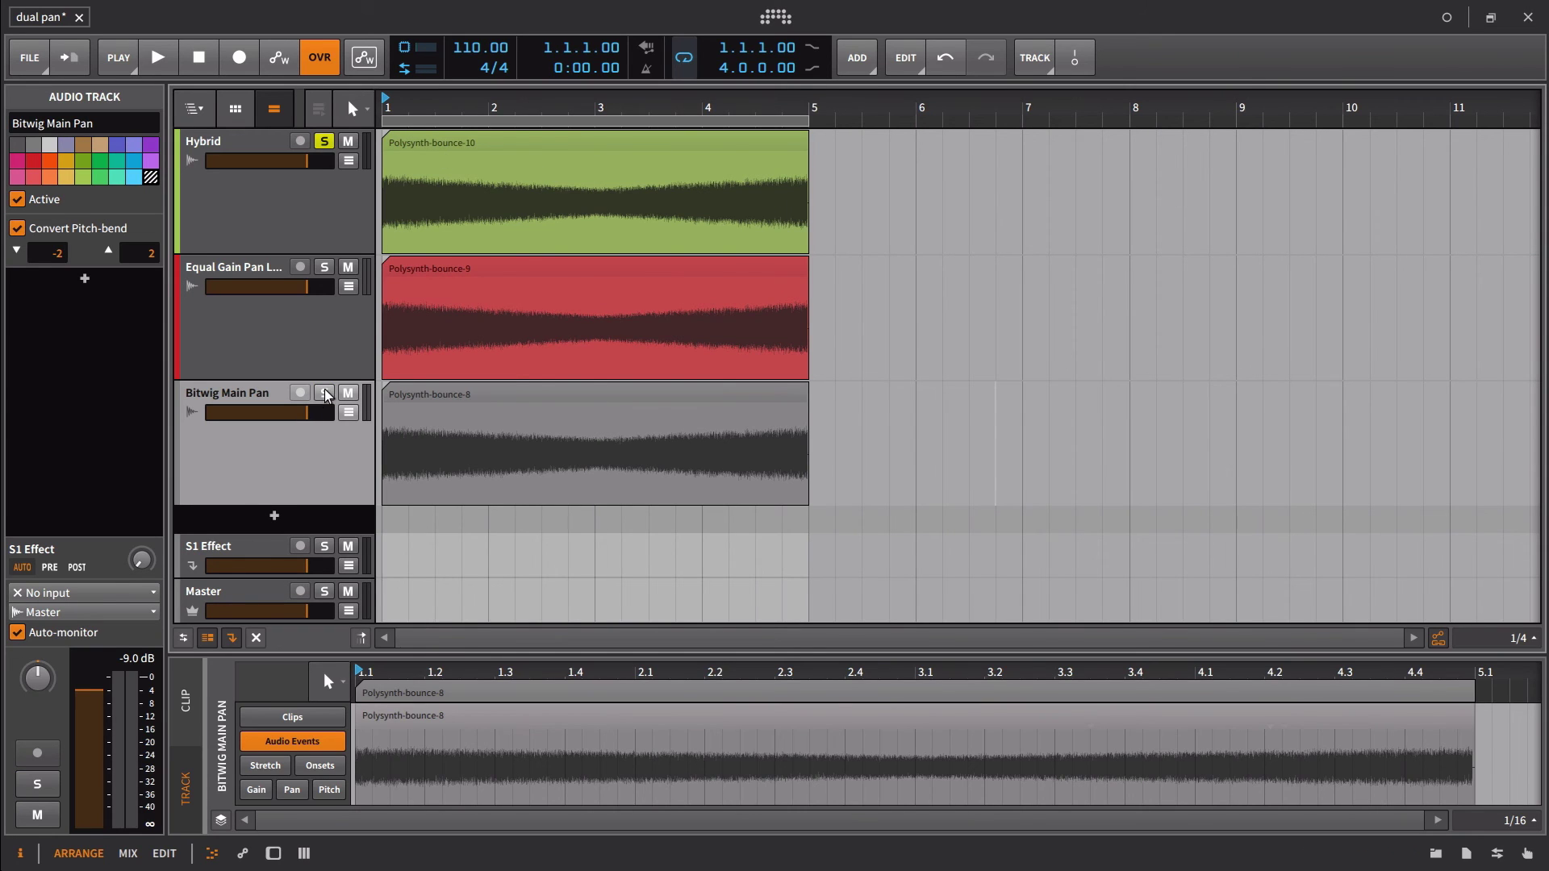
key("space")
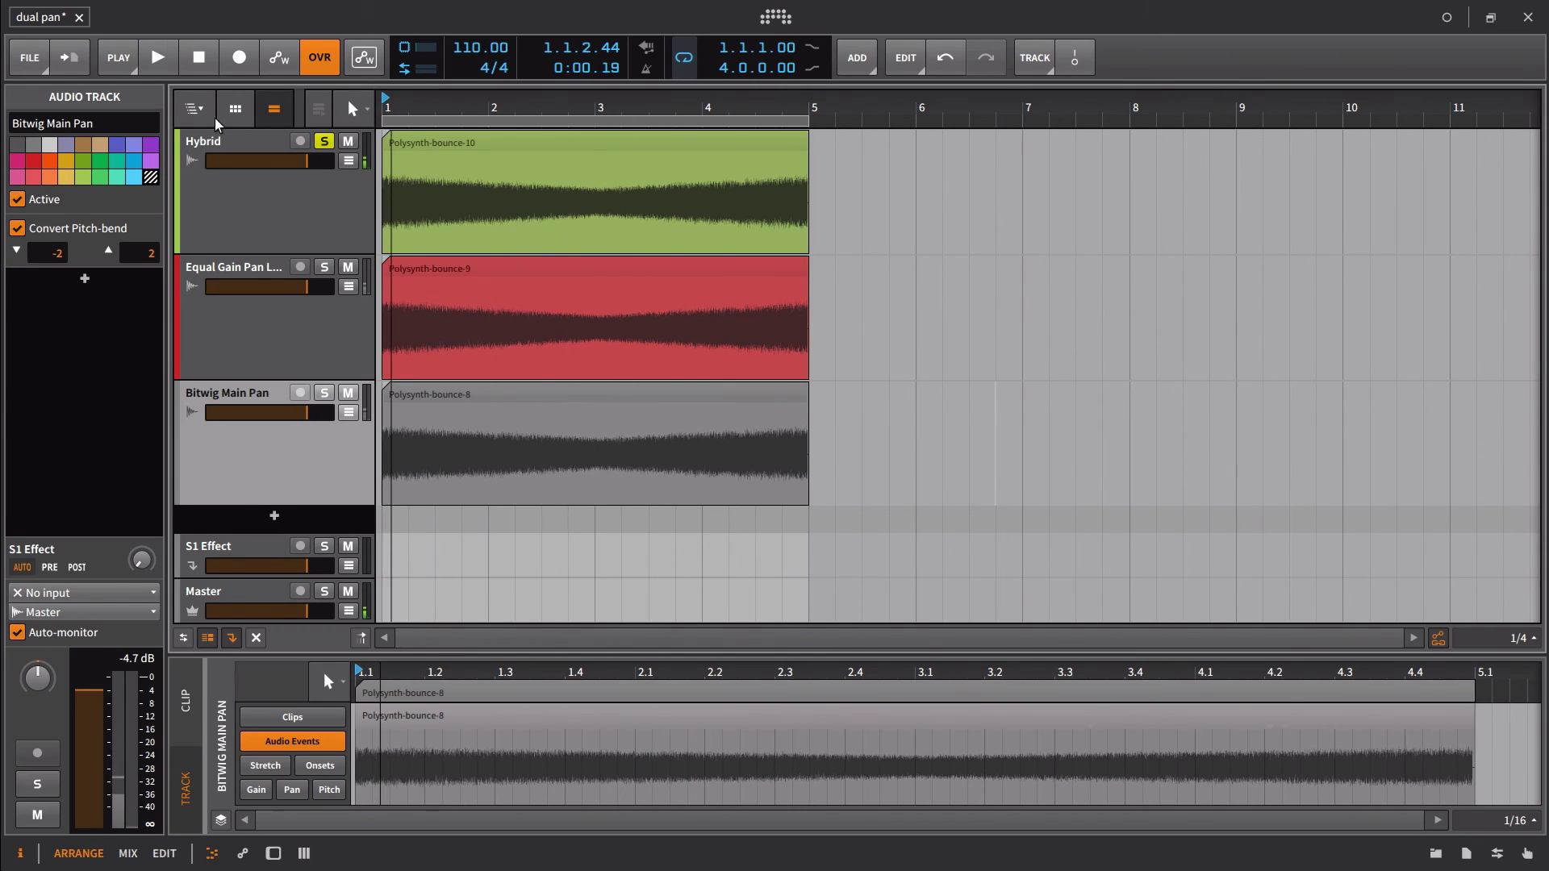
left_click(230, 185)
left_click(594, 101)
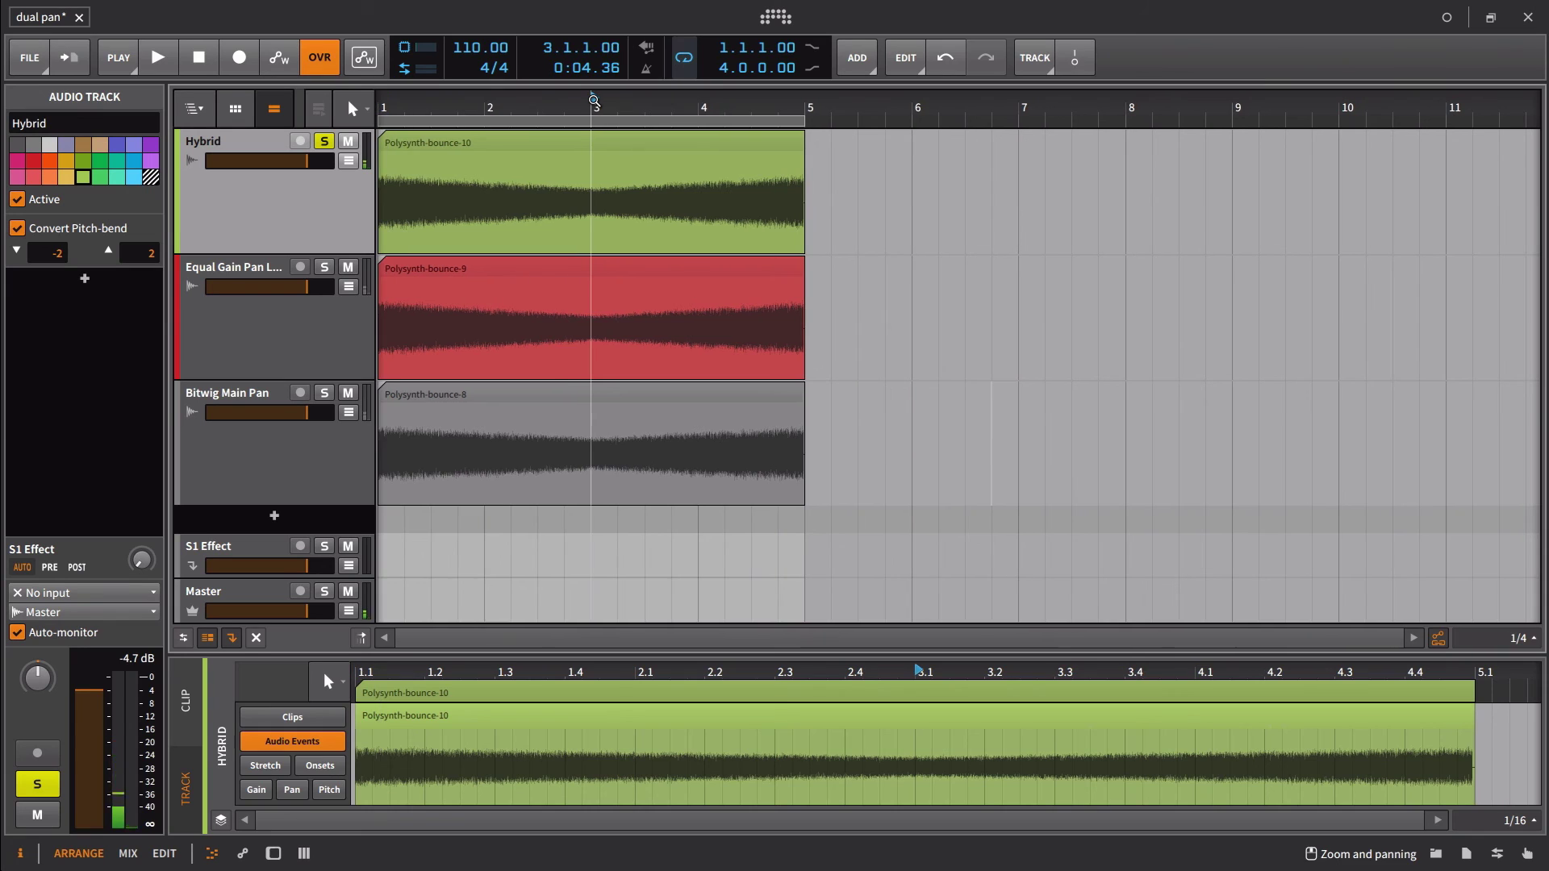
left_click(593, 101)
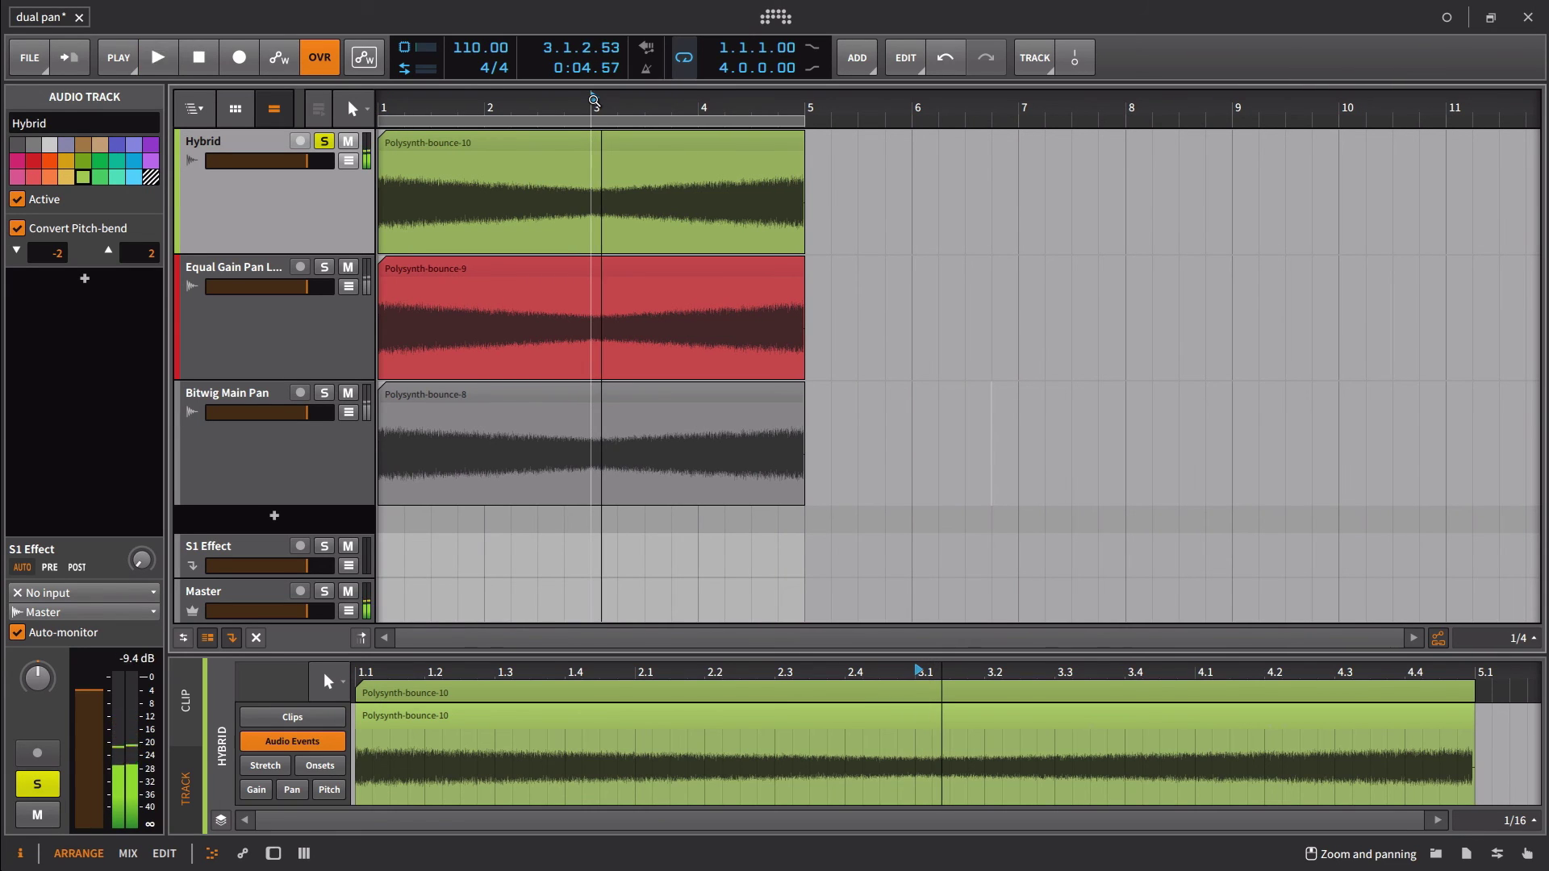
left_click(594, 101)
key("space")
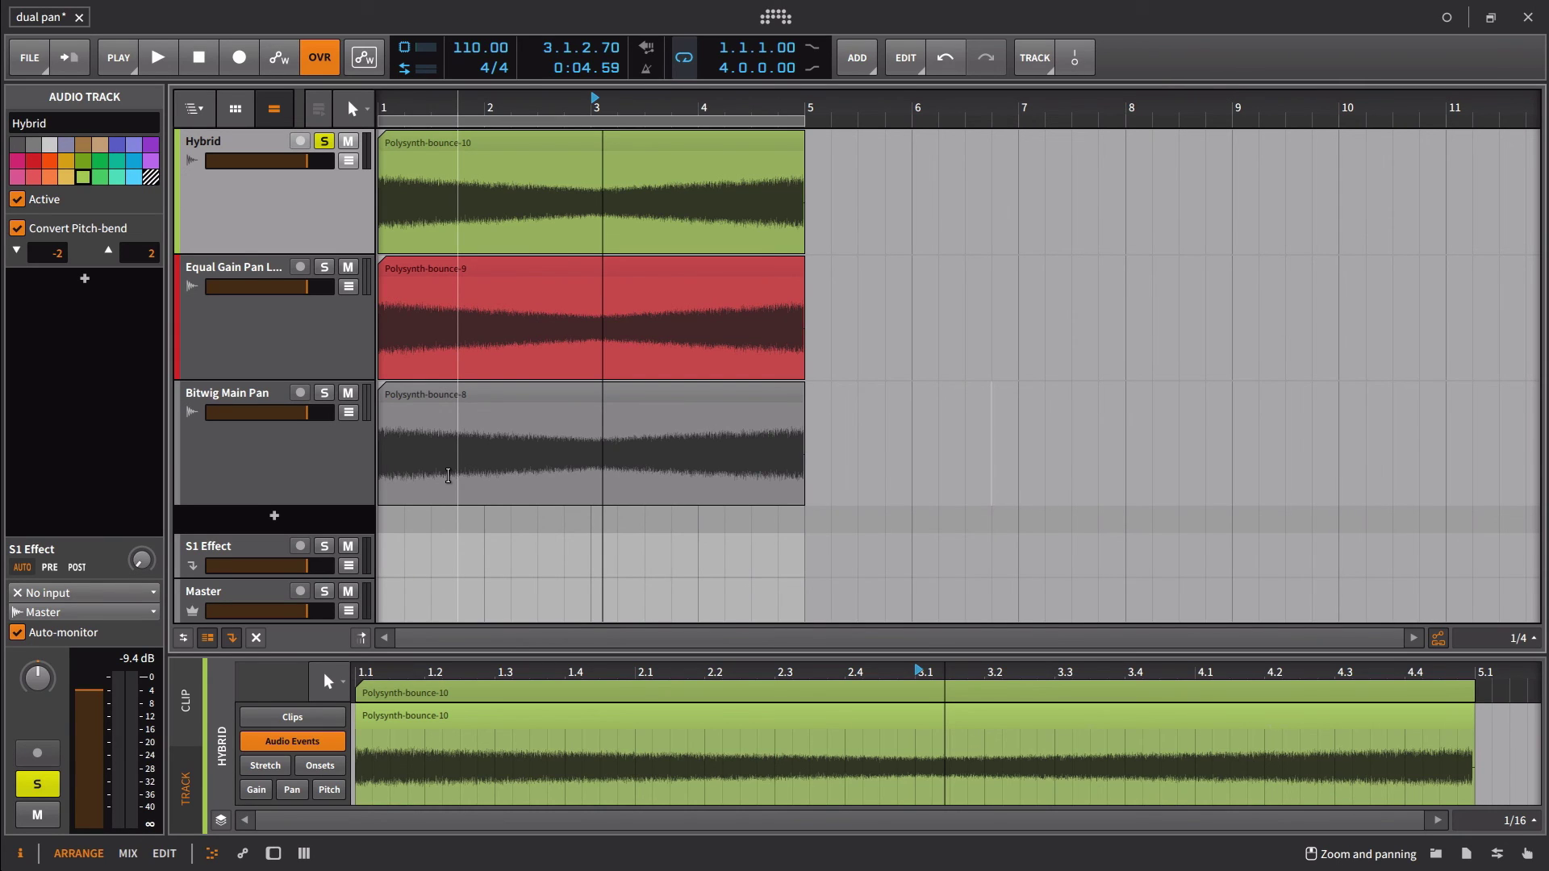
Pan the track hard left and select the red Polysynth-bounce-9 clip for editing.
mouse_move(37, 677)
left_mouse_down()
mouse_move(37, 710)
mouse_move(48, 686)
left_mouse_up()
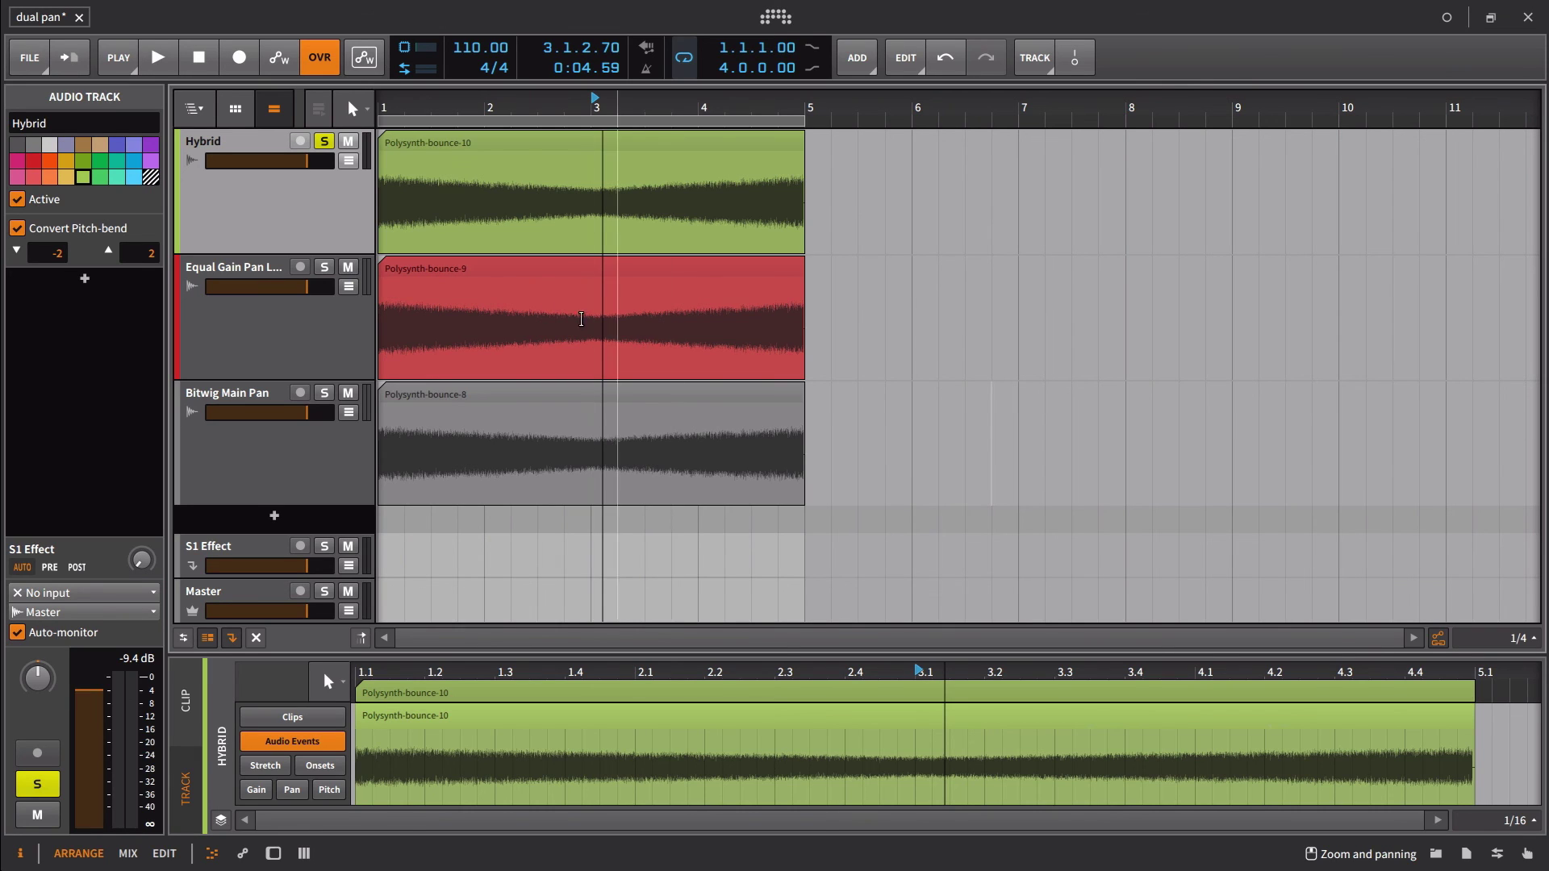
left_click(570, 271)
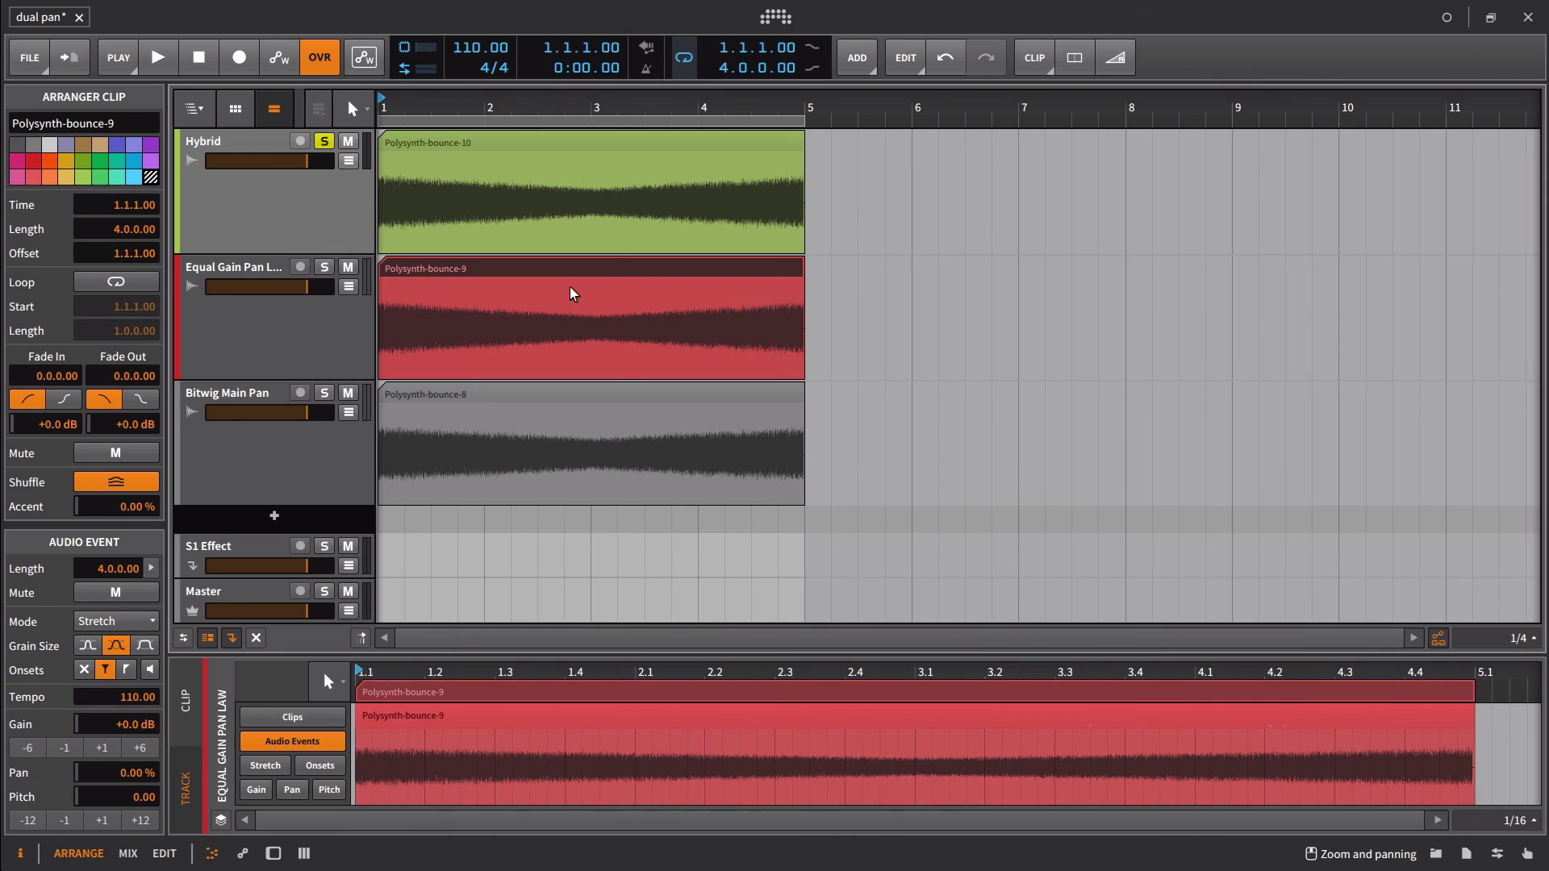
Enlarge the detail editor, show the clip gain envelope, and sketch a dip pulled to -2.8 dB around 3.1.
left_click_drag(550, 651, 563, 438)
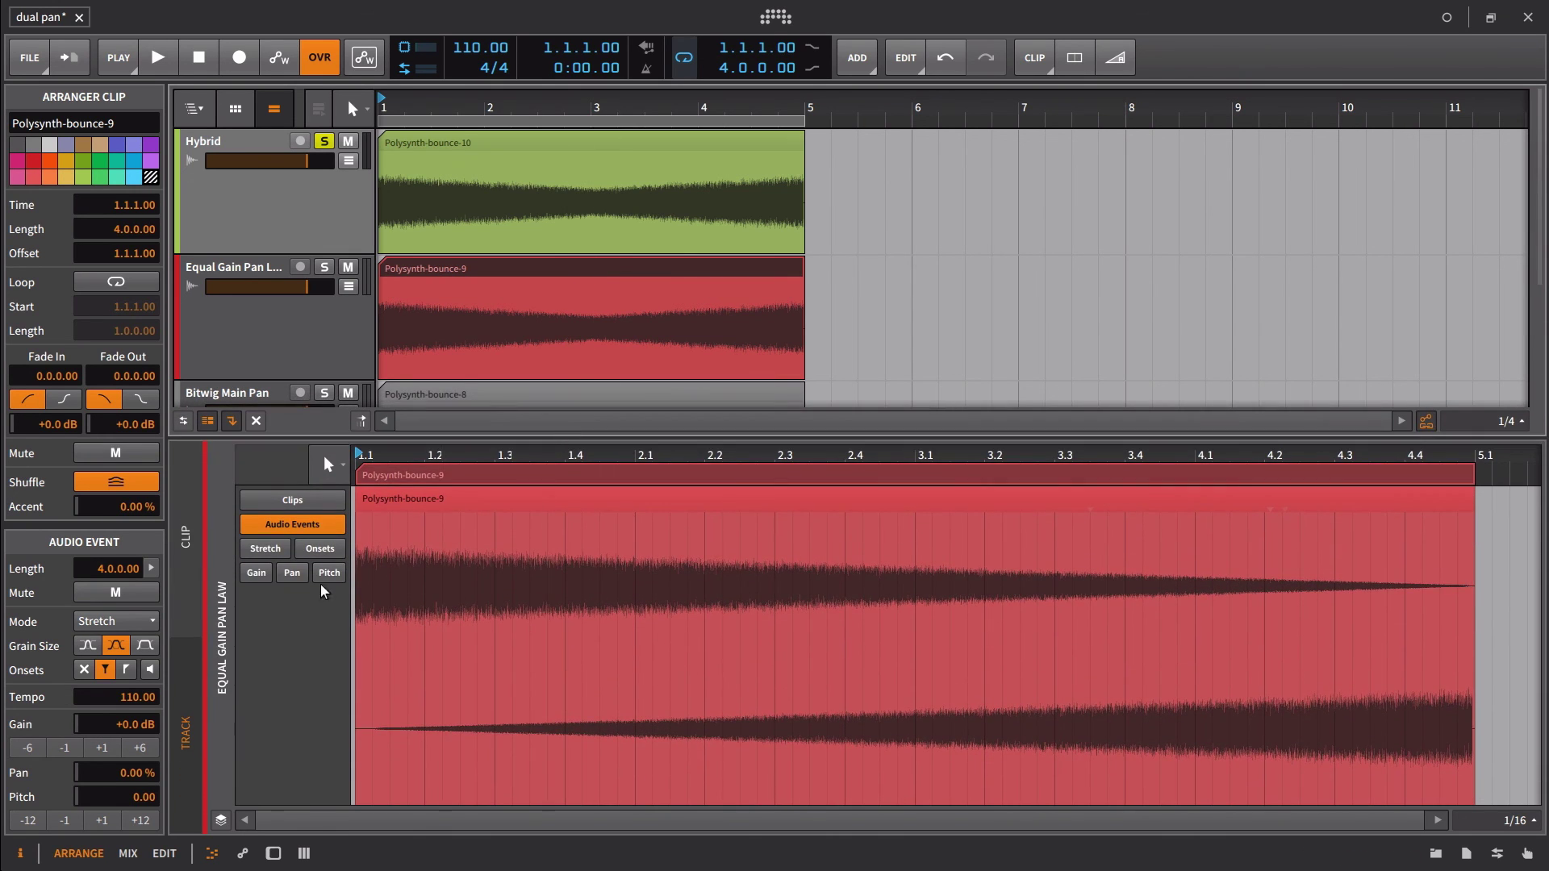
left_click(256, 574)
left_click(878, 657)
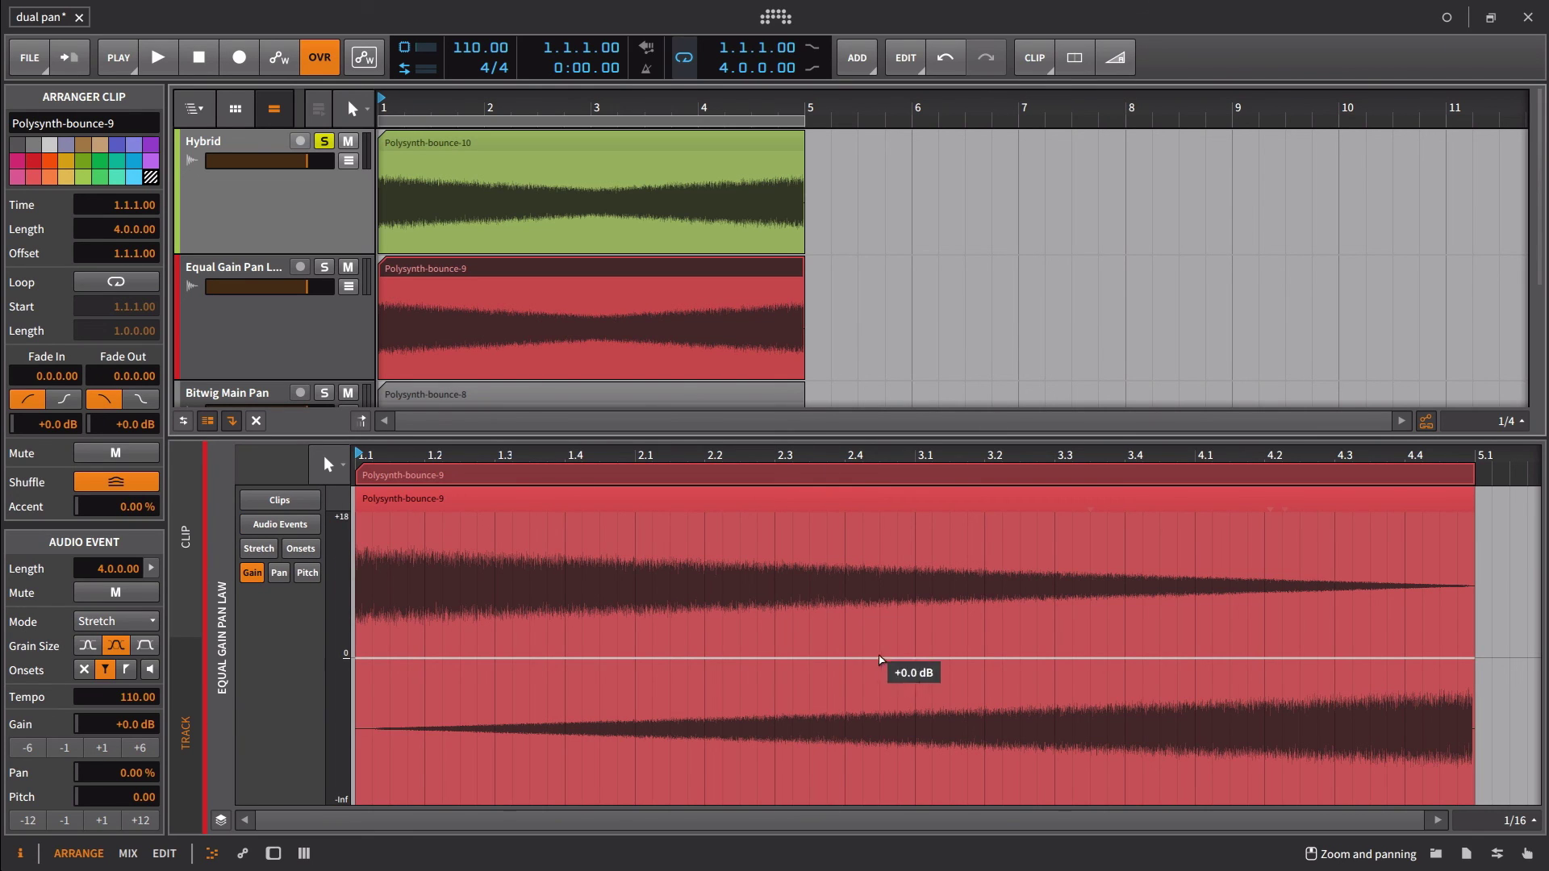
left_click(992, 658)
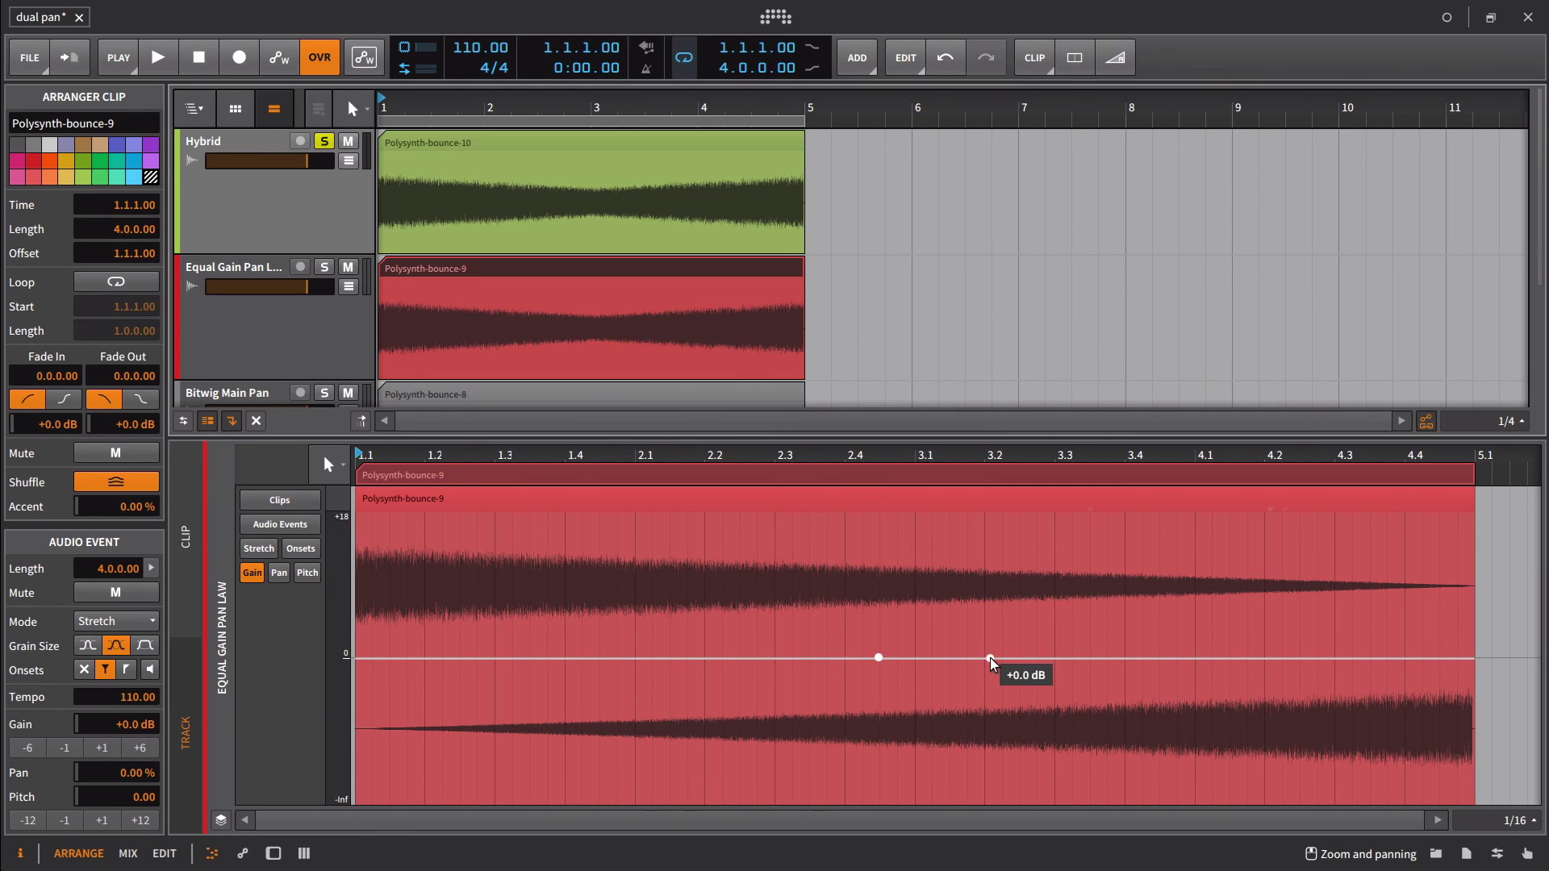
left_click_drag(878, 658, 844, 657)
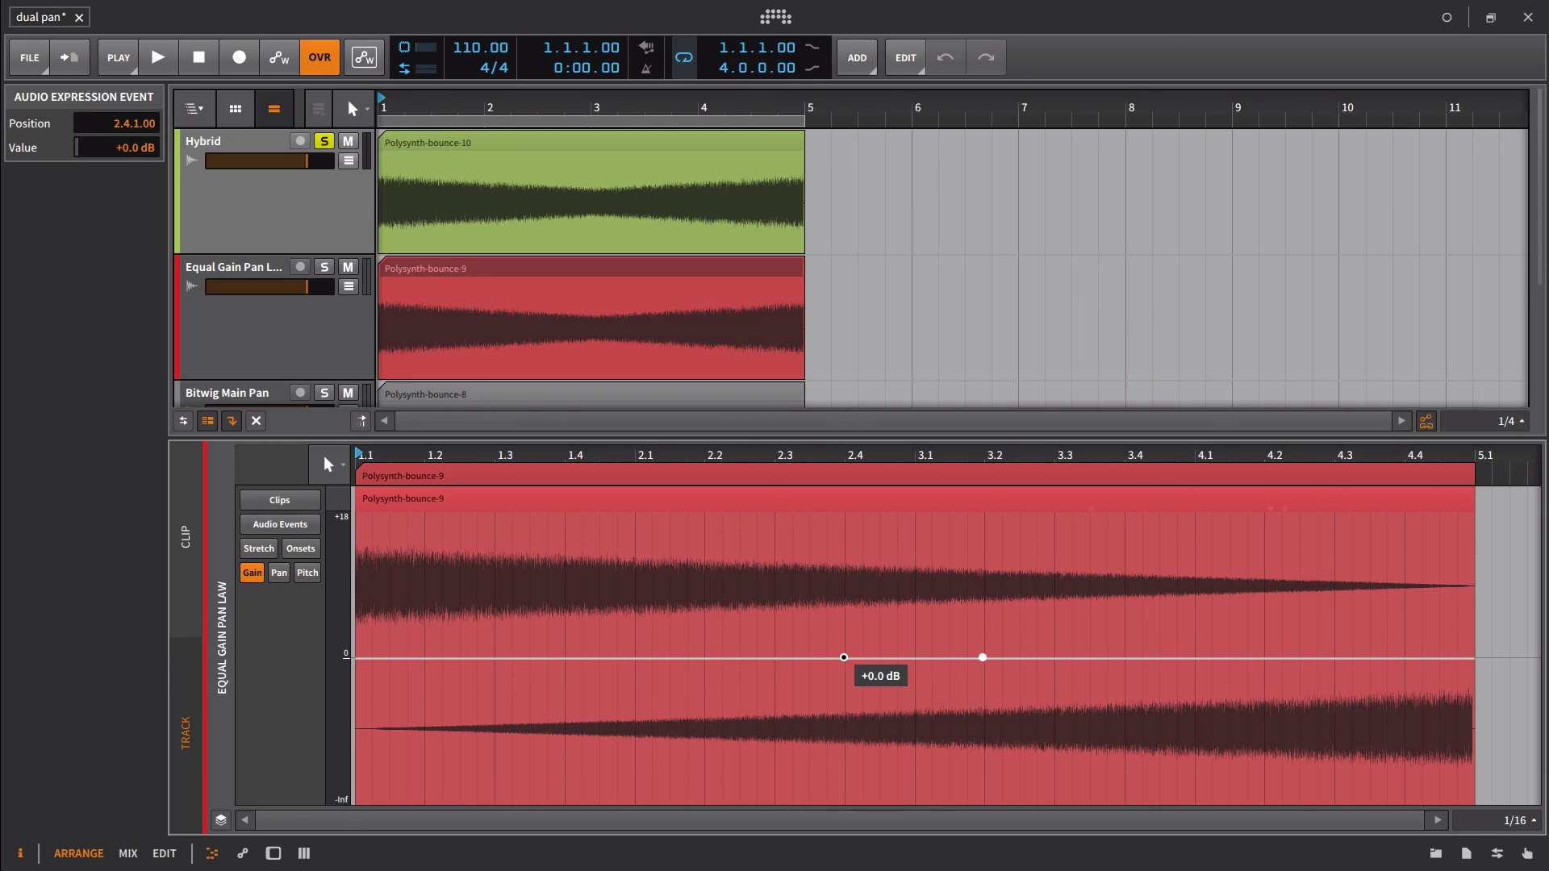
left_click_drag(982, 657, 913, 650)
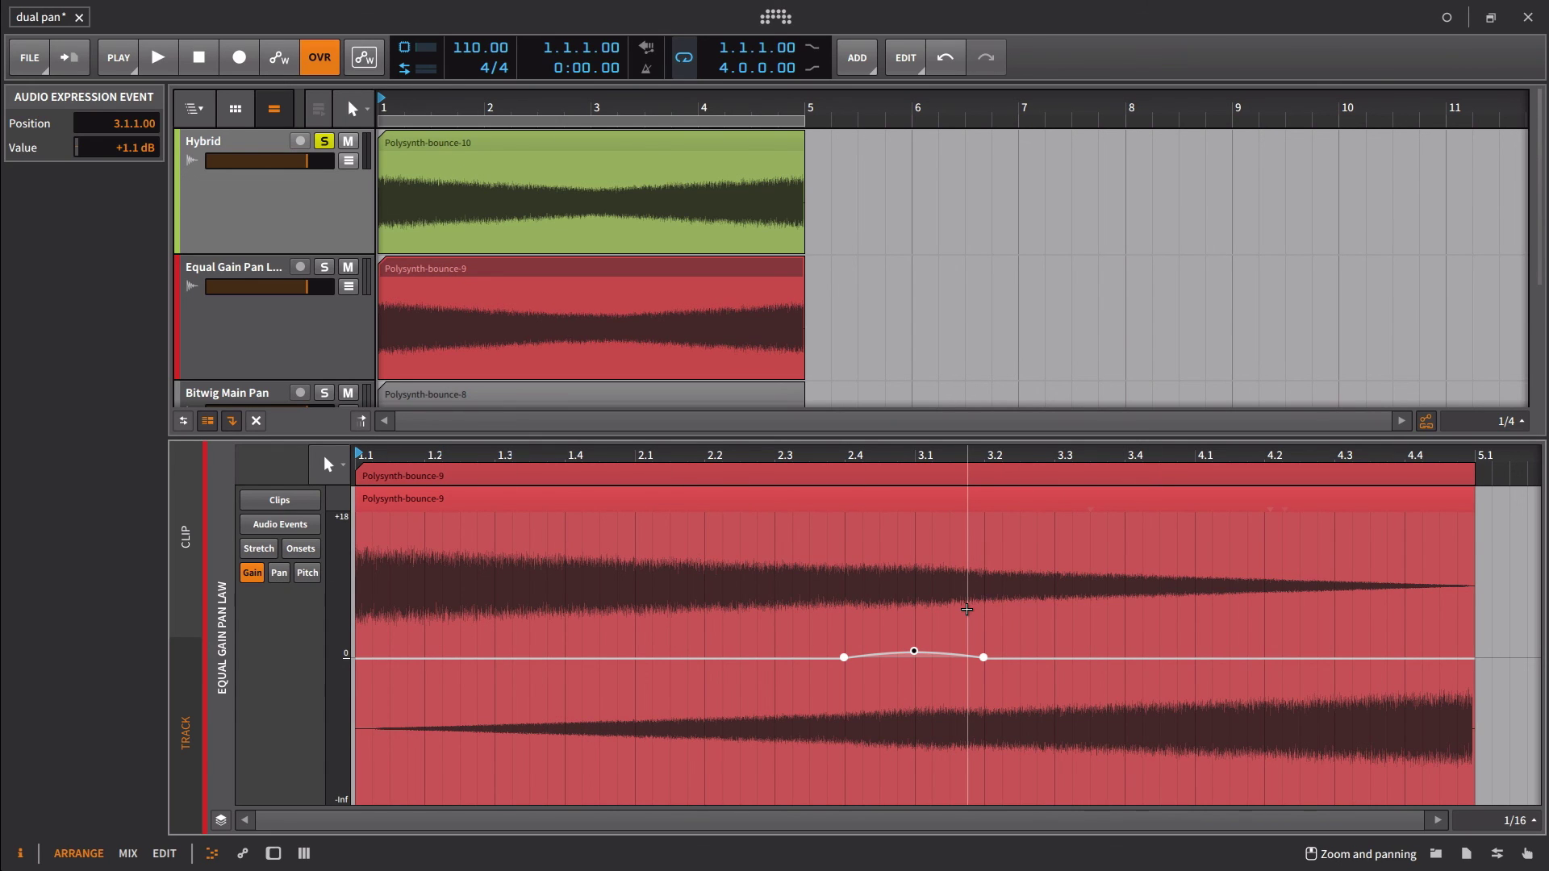
left_click_drag(913, 650, 912, 671)
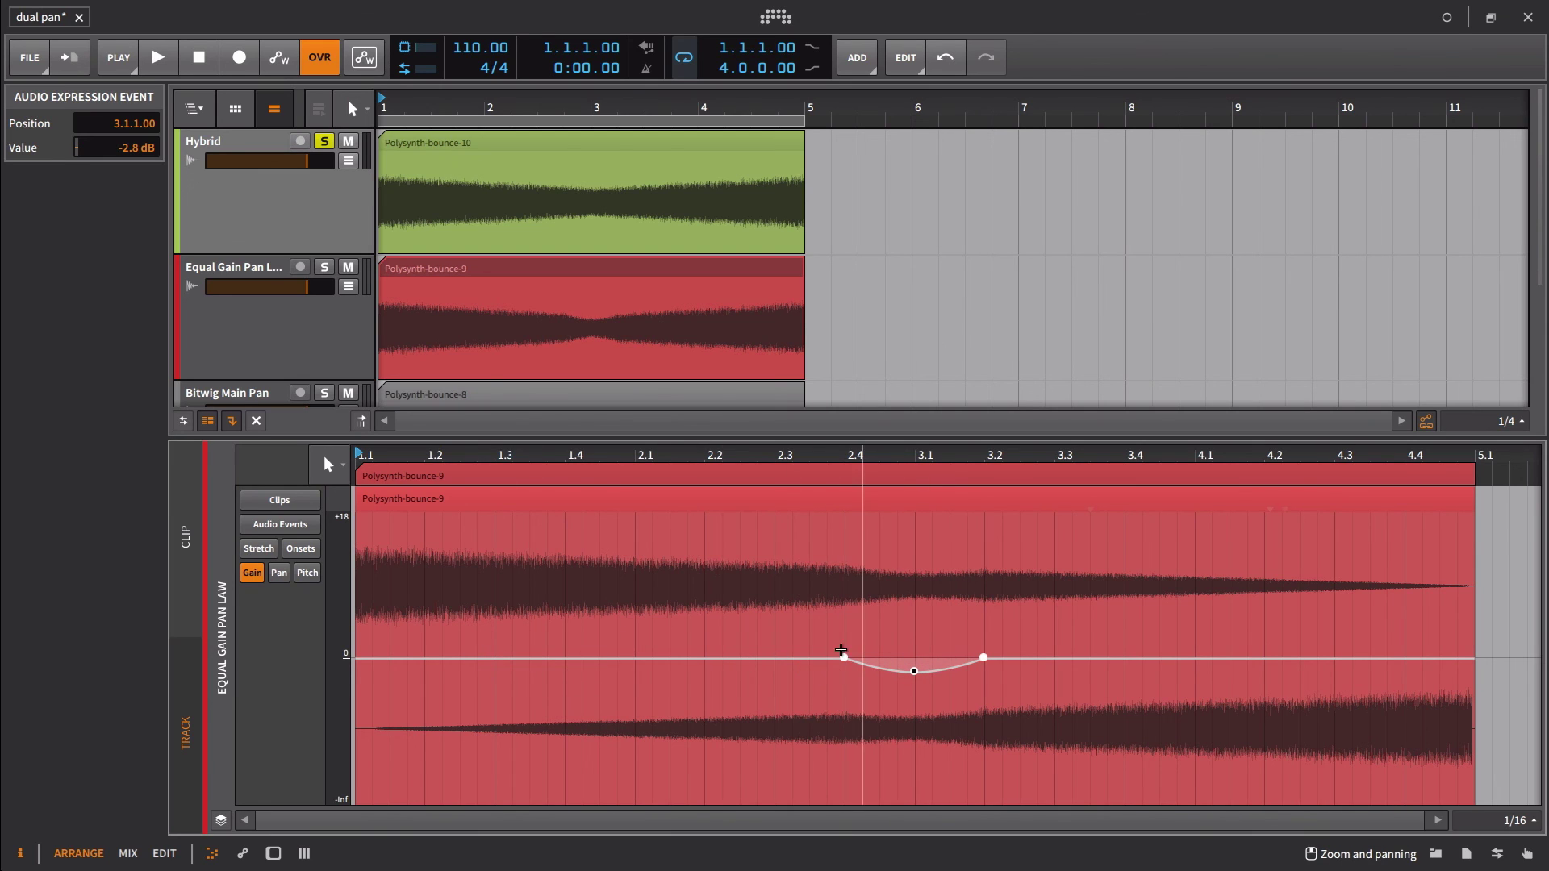
Add gain points at the clip start and end, delete the dip points, and place one point at 3.1.
left_click(355, 658)
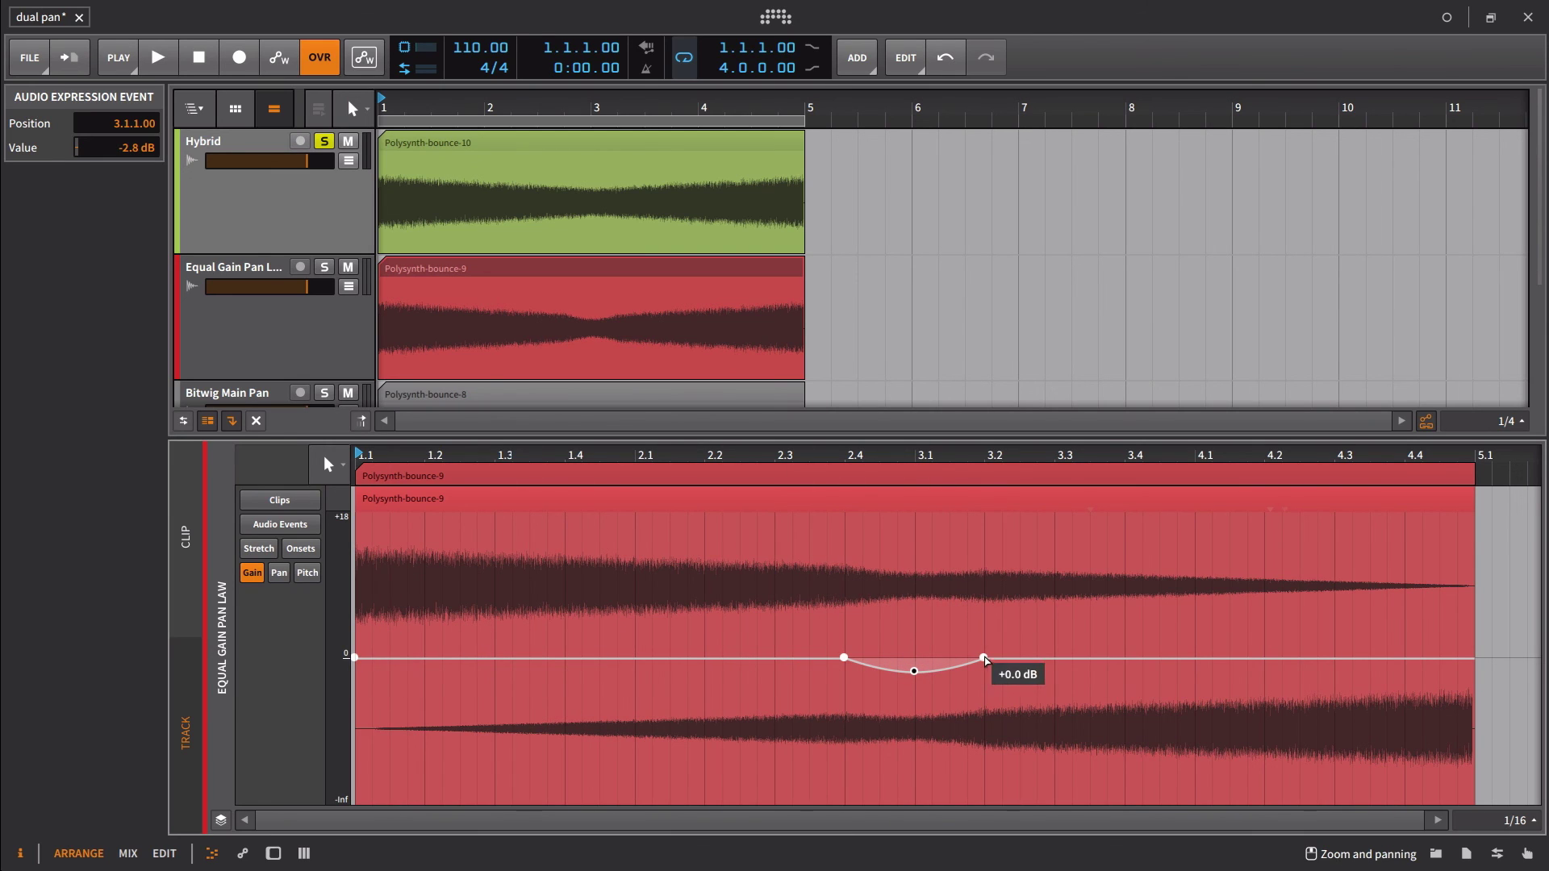
left_click(1470, 657)
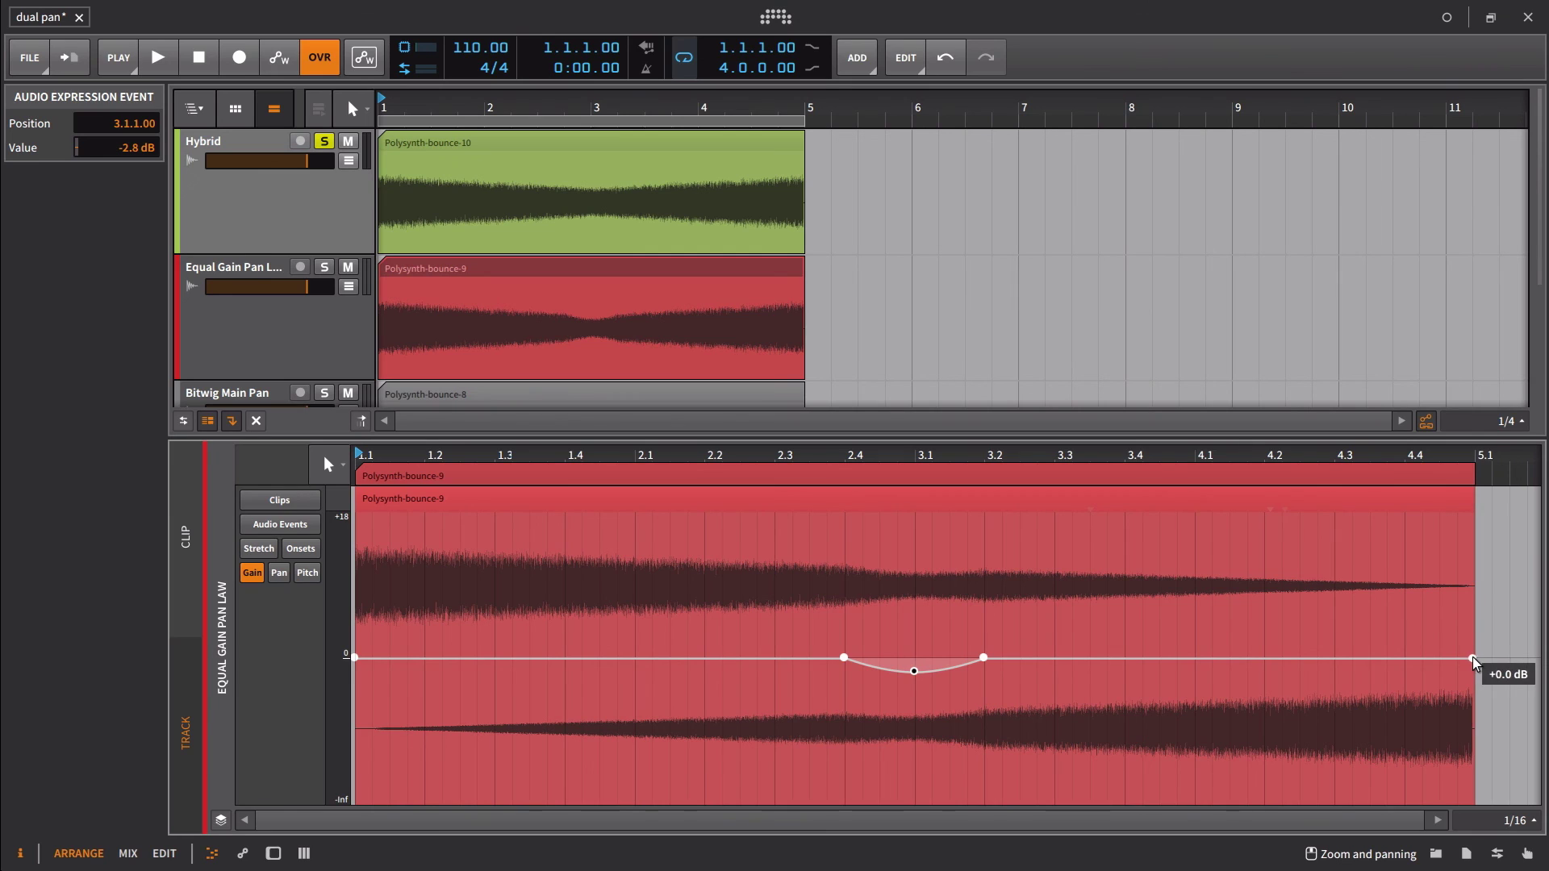
left_click_drag(792, 610, 1041, 726)
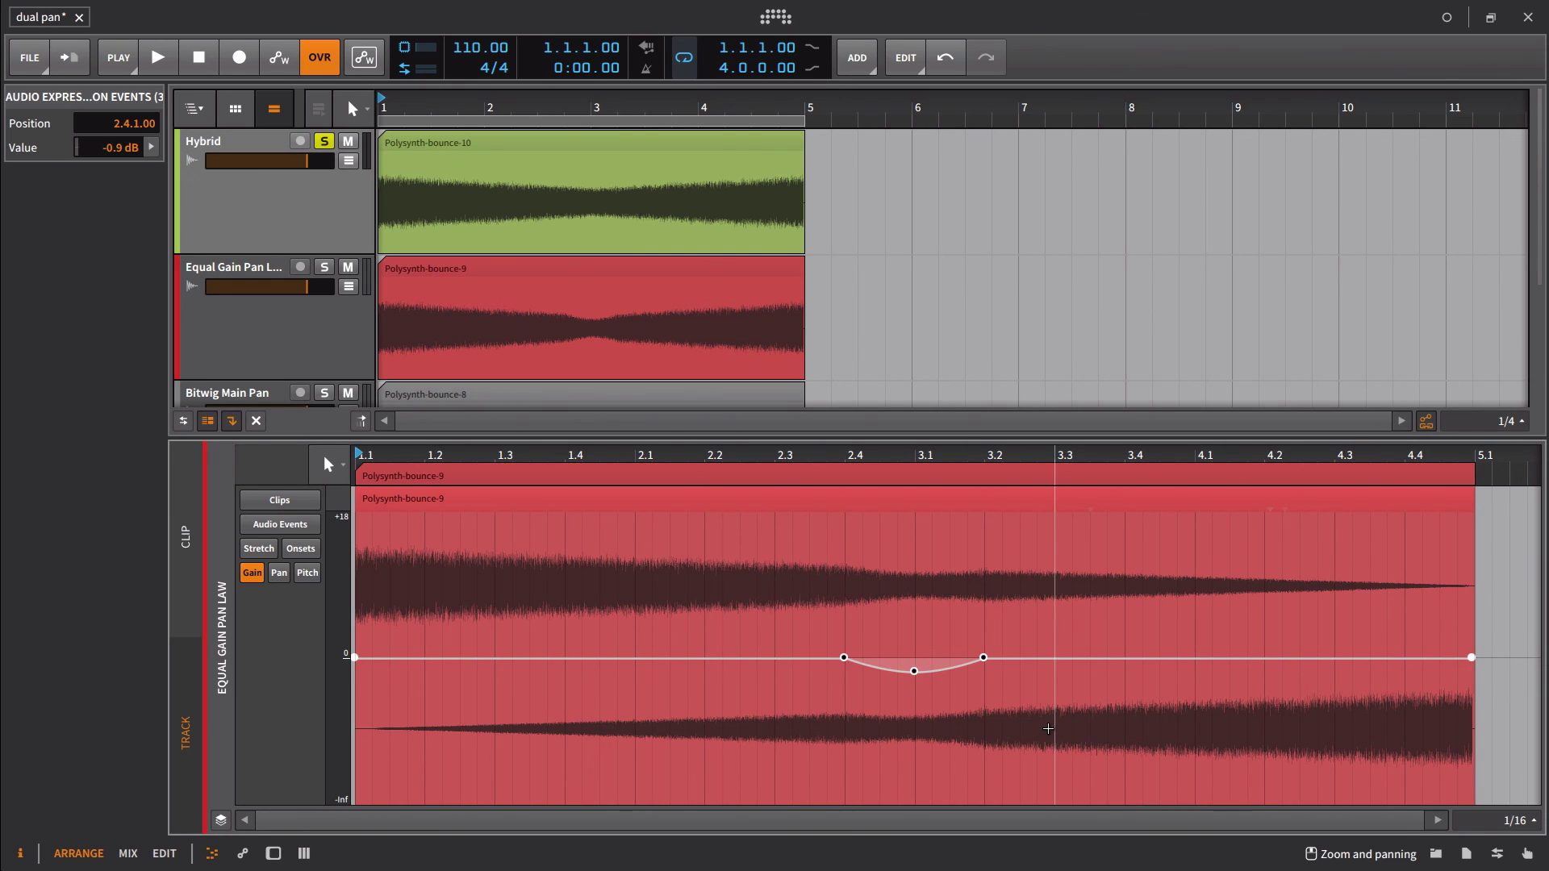
key("Delete")
left_click_drag(882, 657, 914, 660)
Collapse the bottom detail panel so the arrangement tracks fill the window.
left_click_drag(790, 431, 802, 780)
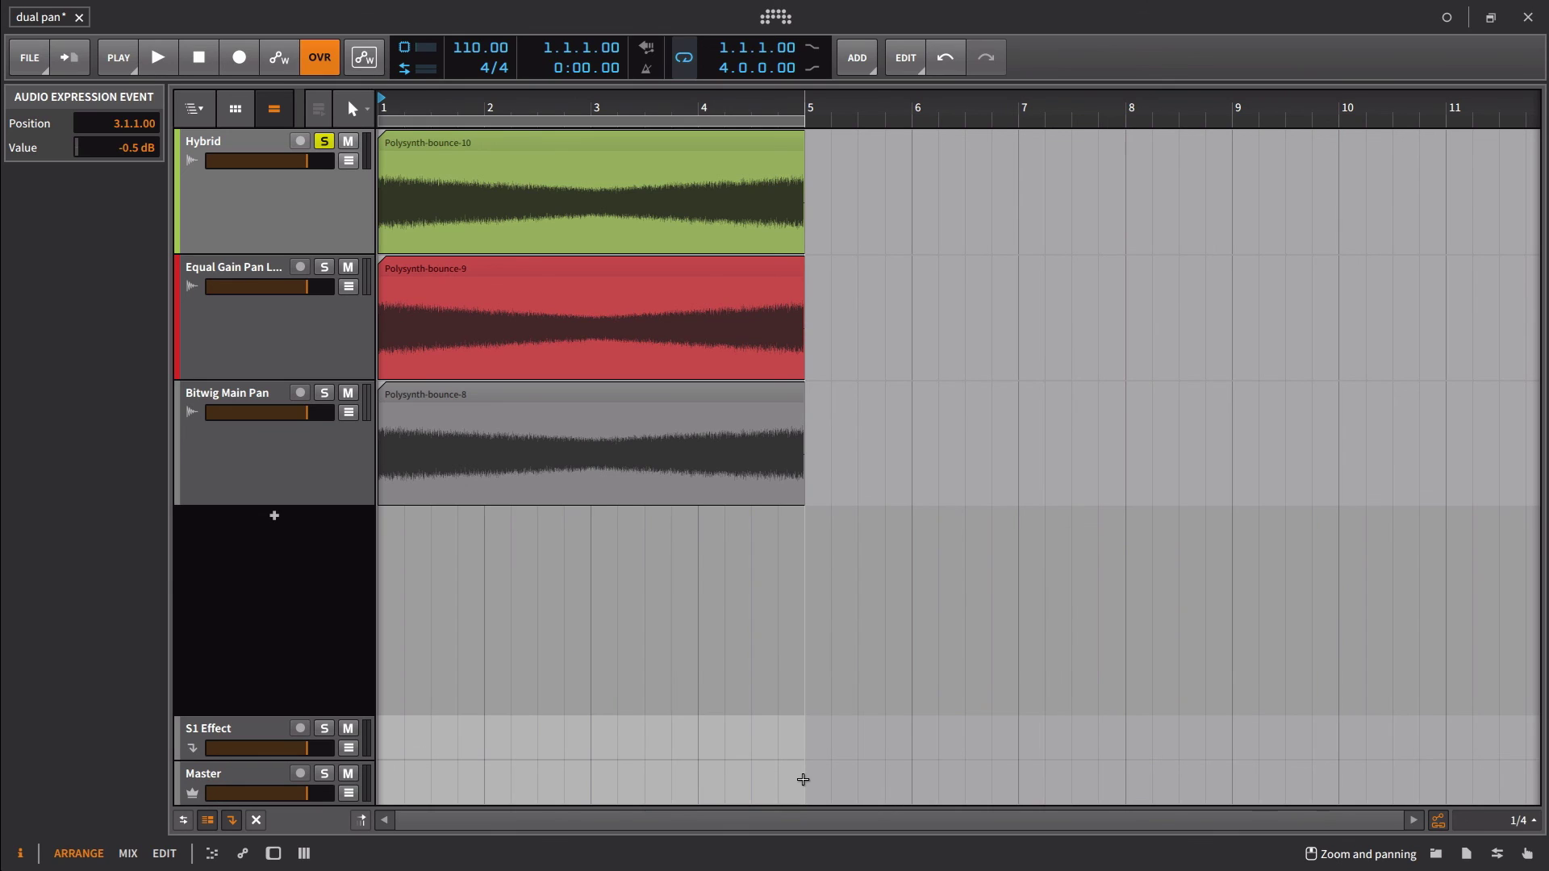